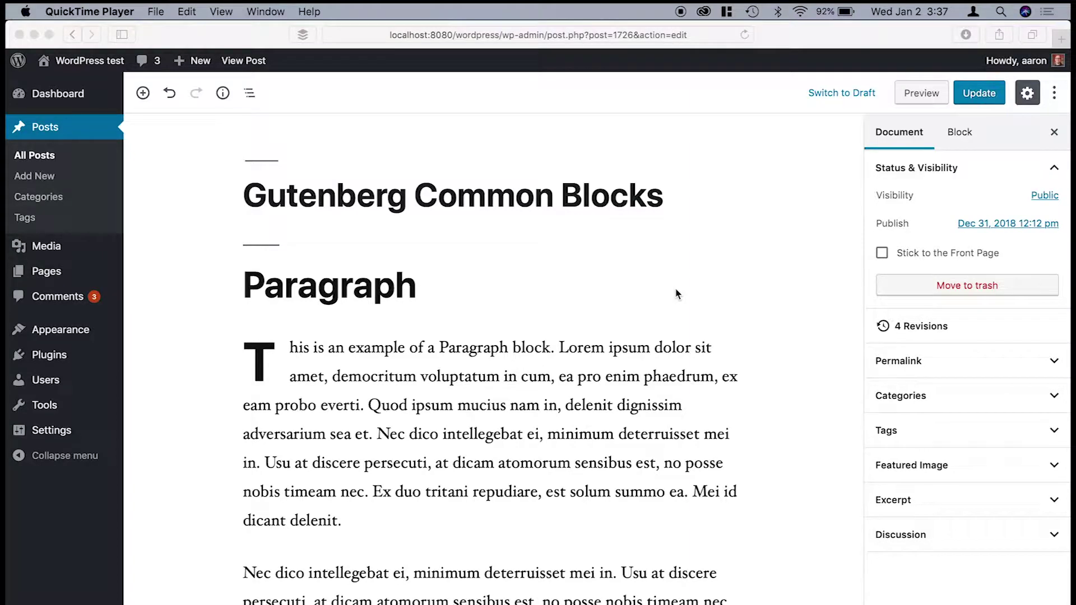
Look over the More tools & options menu, then select the first paragraph and the Paragraph heading.
scroll(676, 294, "down", 1)
scroll(676, 294, "up", 1)
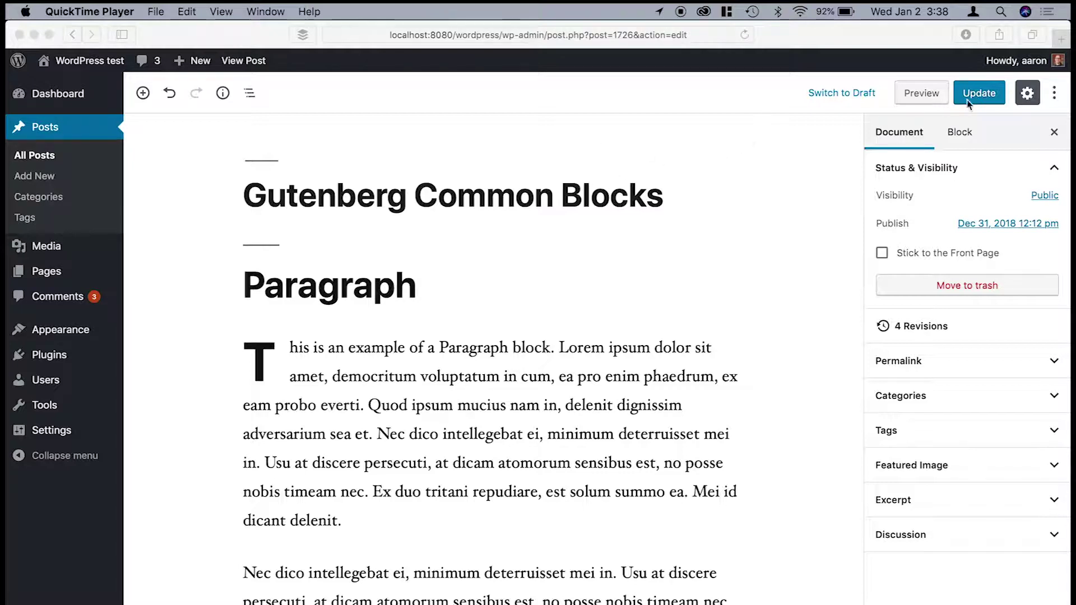
left_click(1058, 99)
left_click(1055, 93)
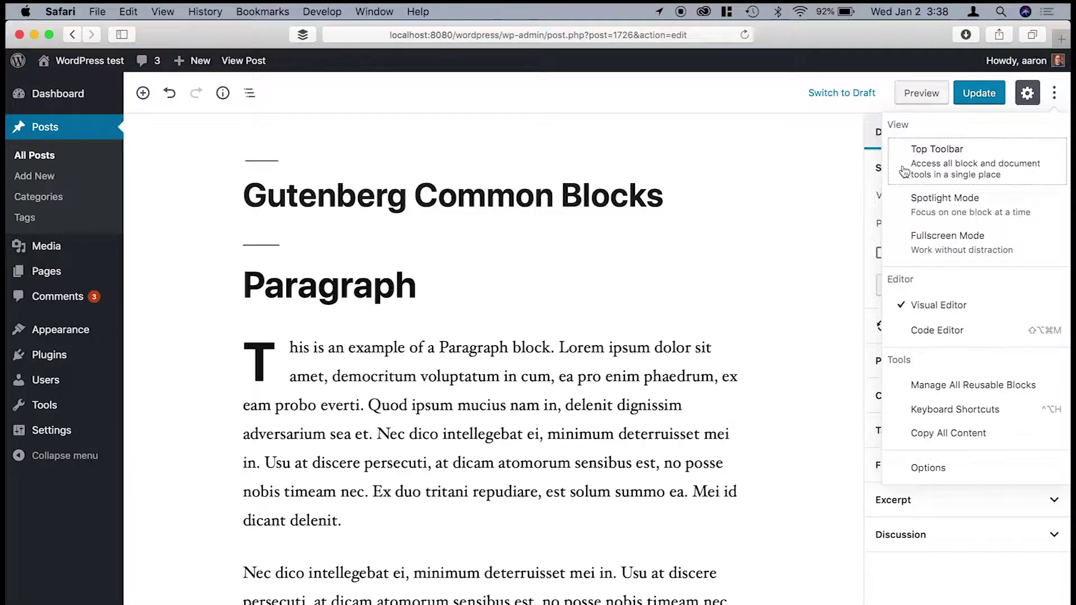
left_click(1054, 93)
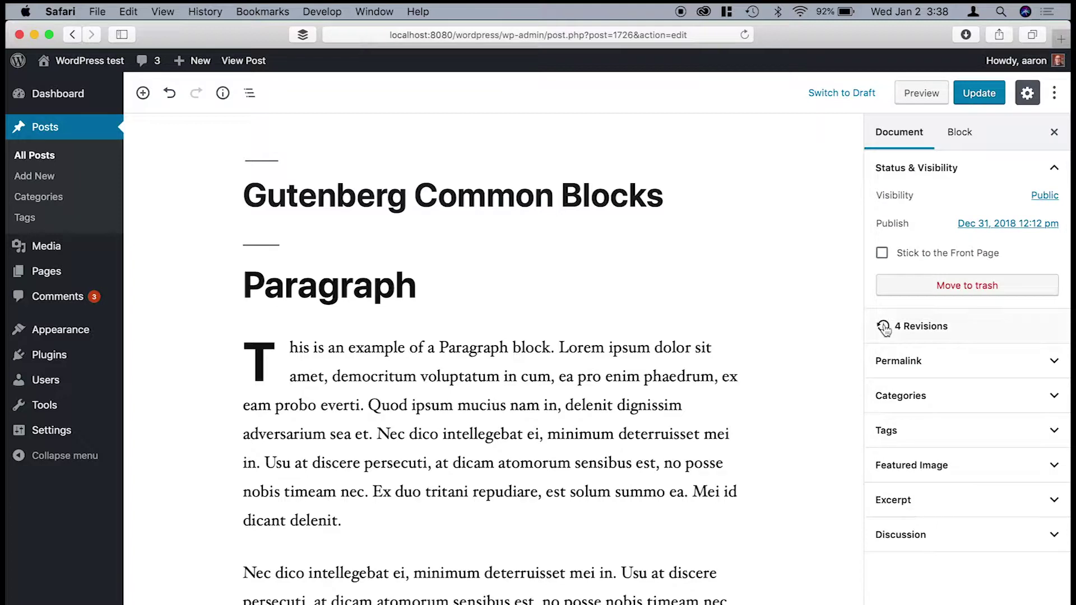
left_click(498, 354)
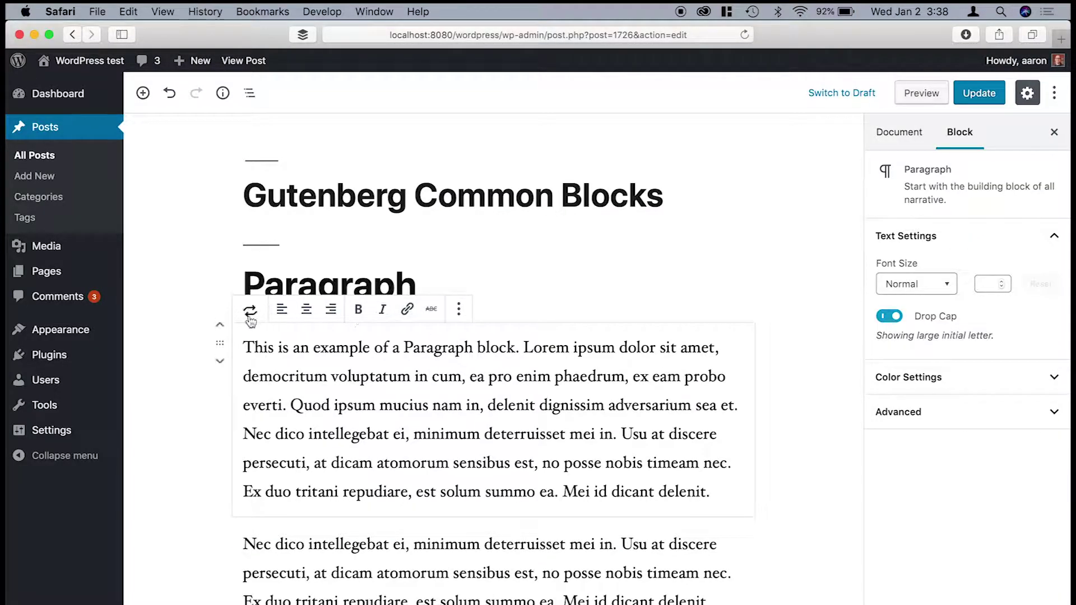
left_click(308, 284)
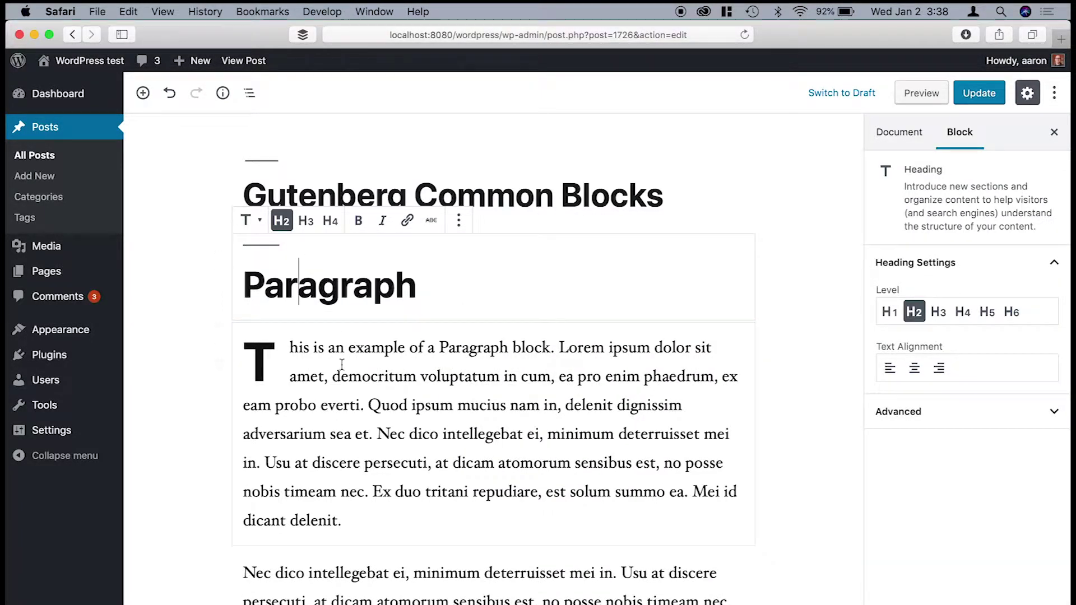
Enable Top Toolbar, then select the paragraph and heading to see their tools docked at the top.
scroll(342, 364, "down", 5)
scroll(342, 385, "up", 5)
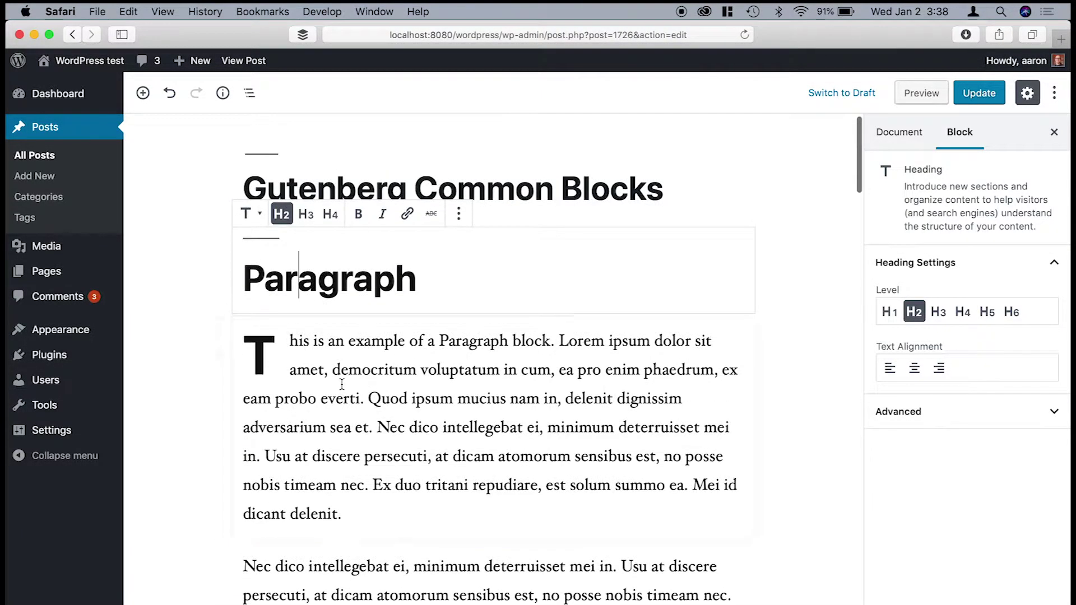
left_click(1055, 98)
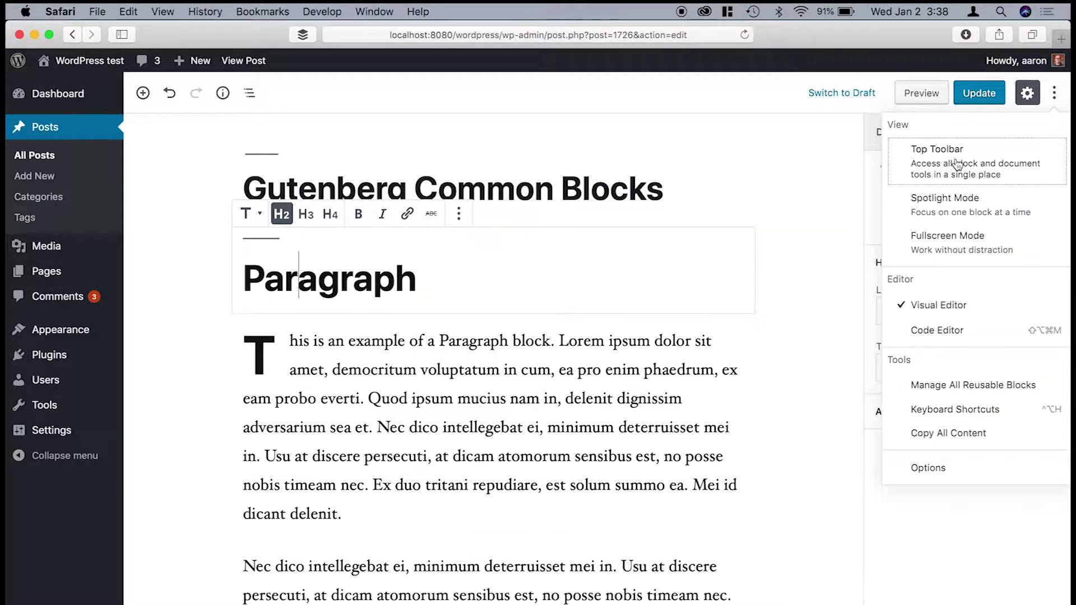
left_click(957, 163)
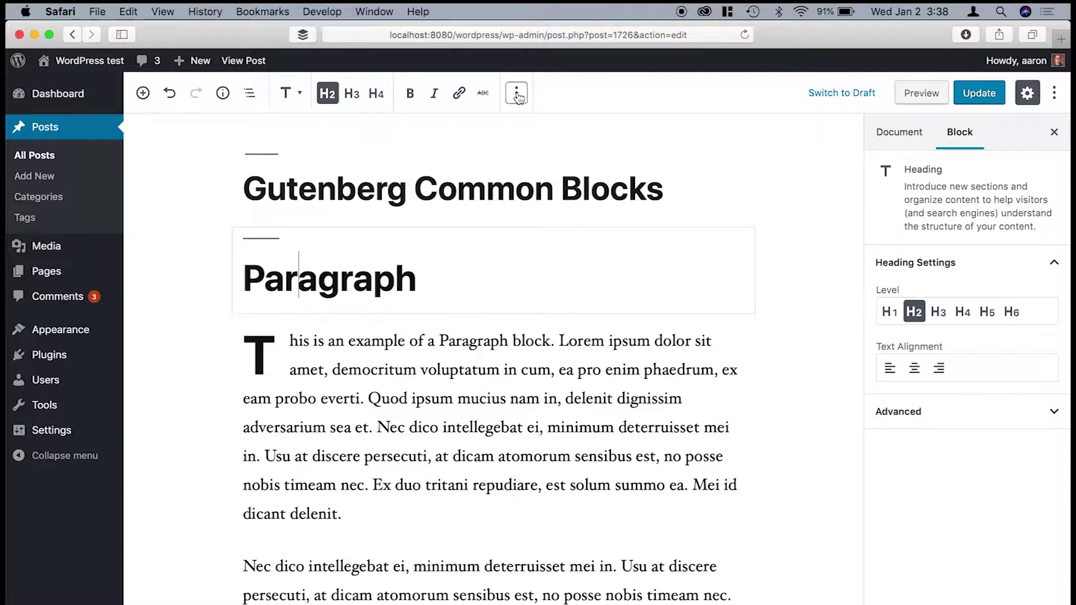
left_click(458, 331)
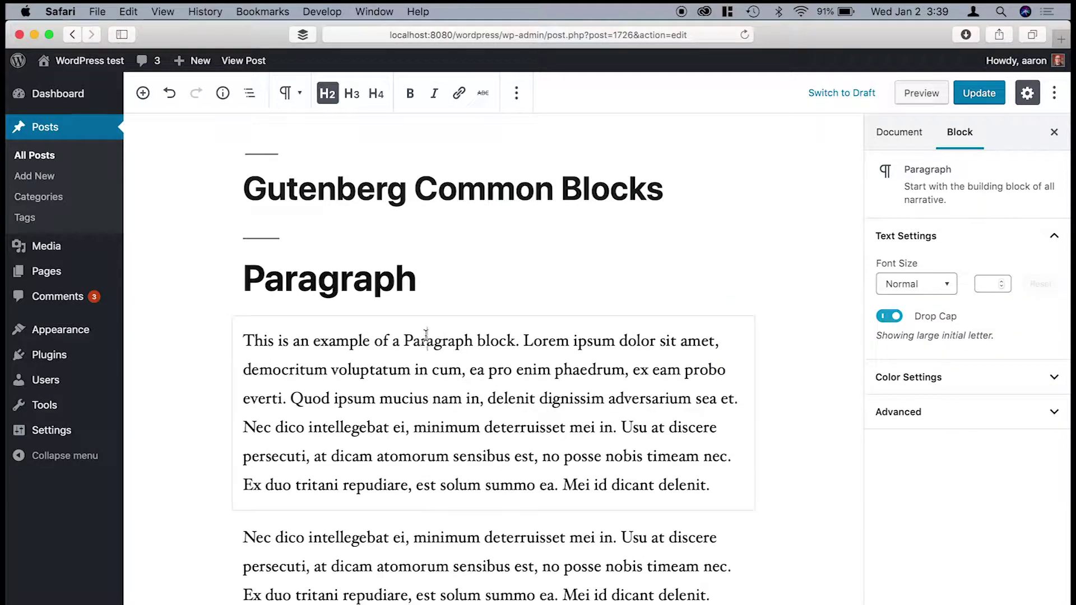
left_click(387, 281)
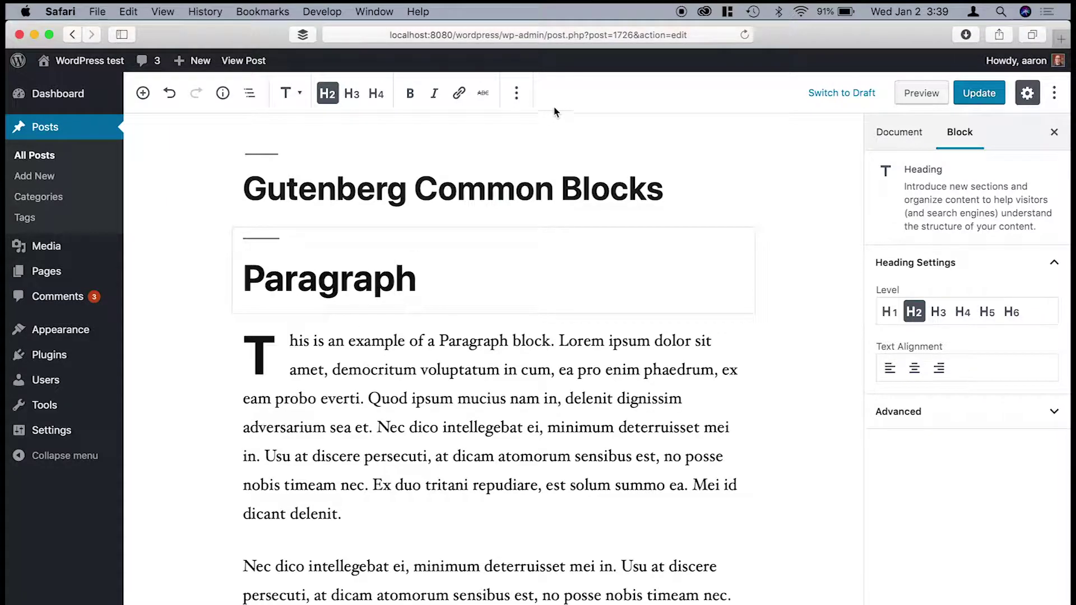
Enable Spotlight Mode and select the first paragraph to see it highlighted.
left_click(1052, 95)
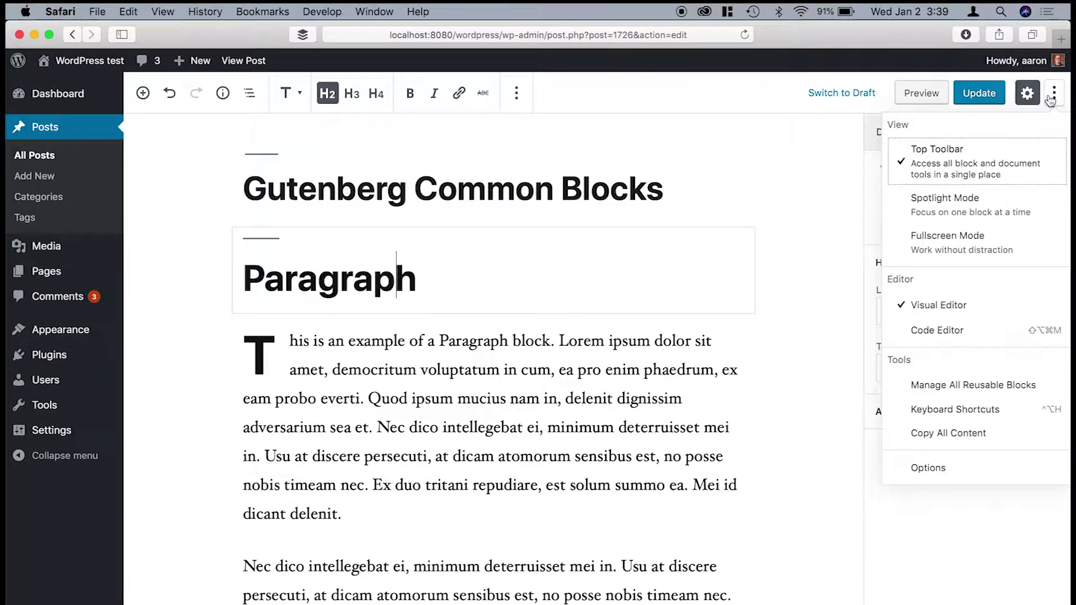
left_click(992, 207)
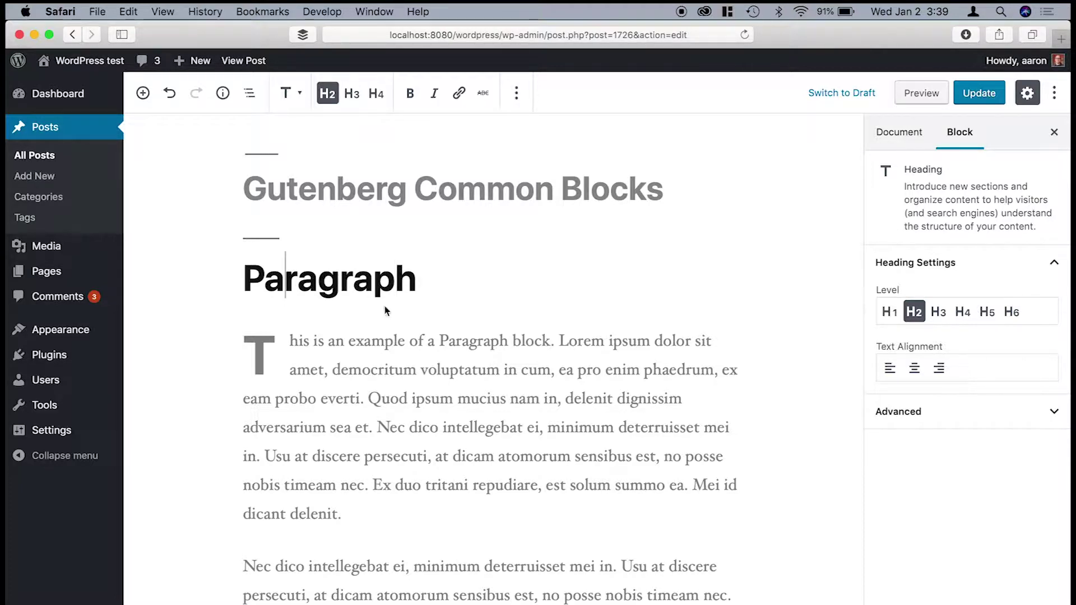
left_click(403, 385)
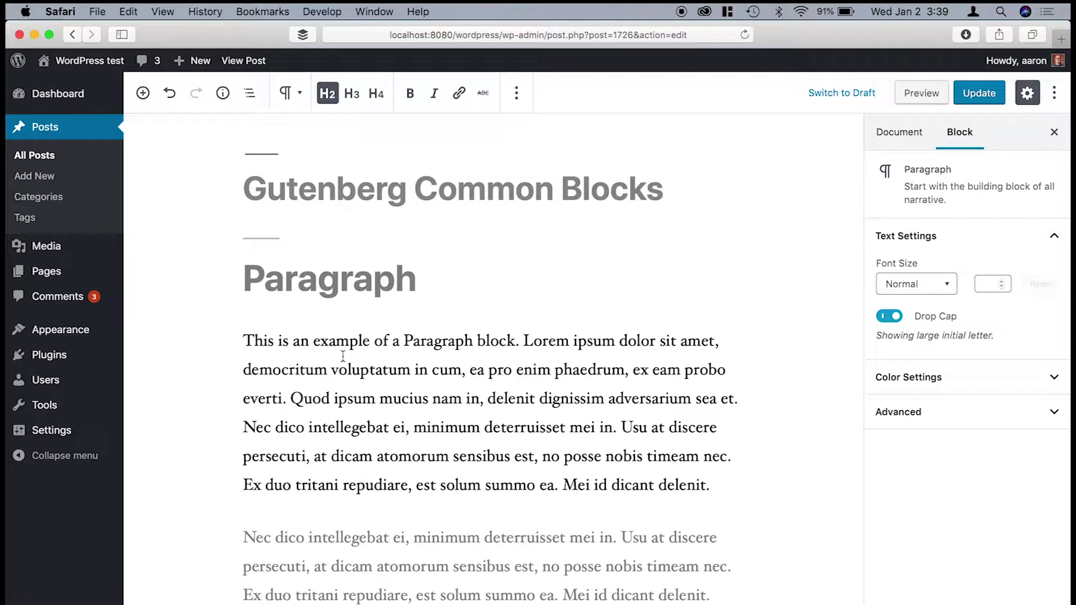
scroll(469, 389, "down", 5)
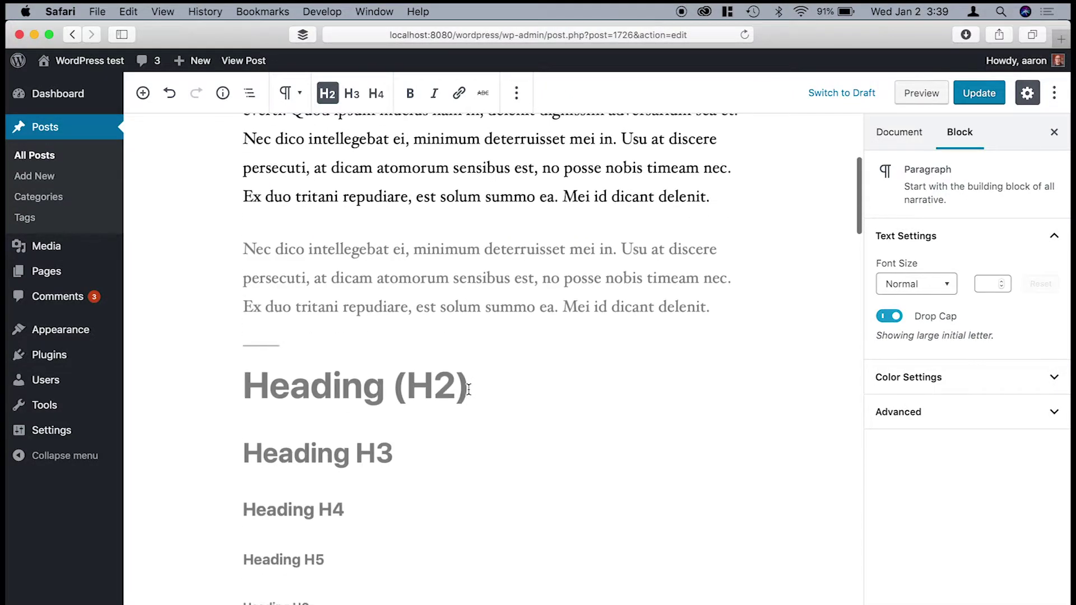
scroll(469, 389, "up", 4)
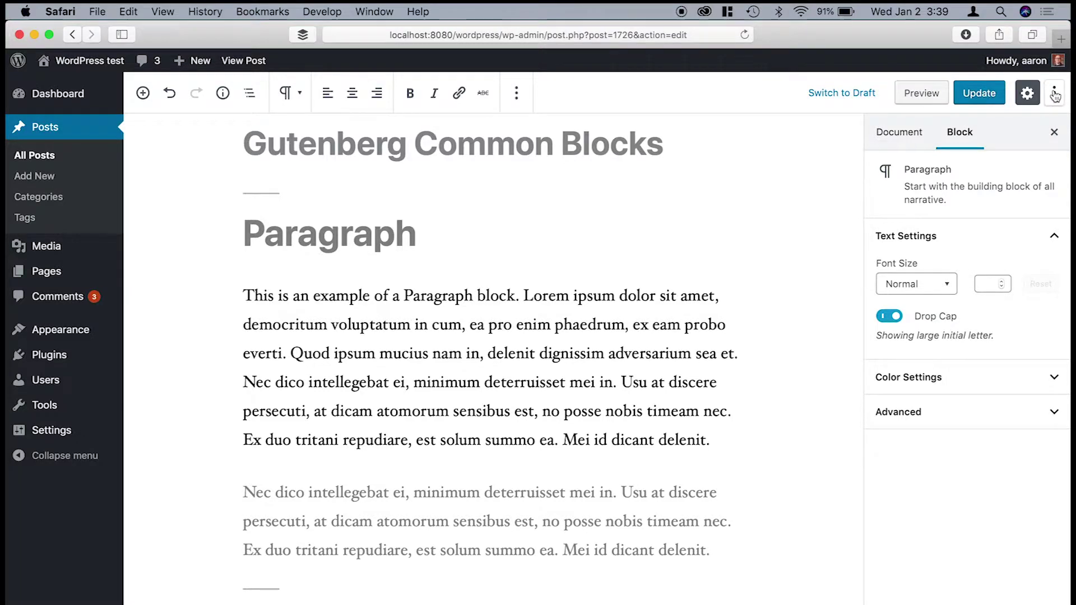
left_click(1055, 95)
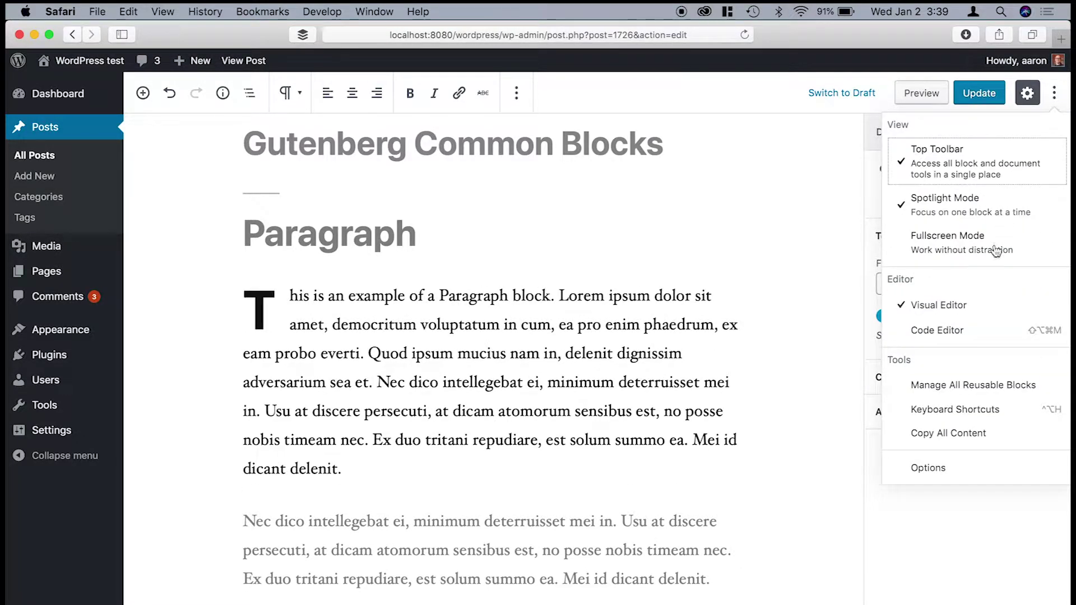
Switch to Fullscreen Mode so the WordPress admin bar and menu disappear.
left_click(962, 244)
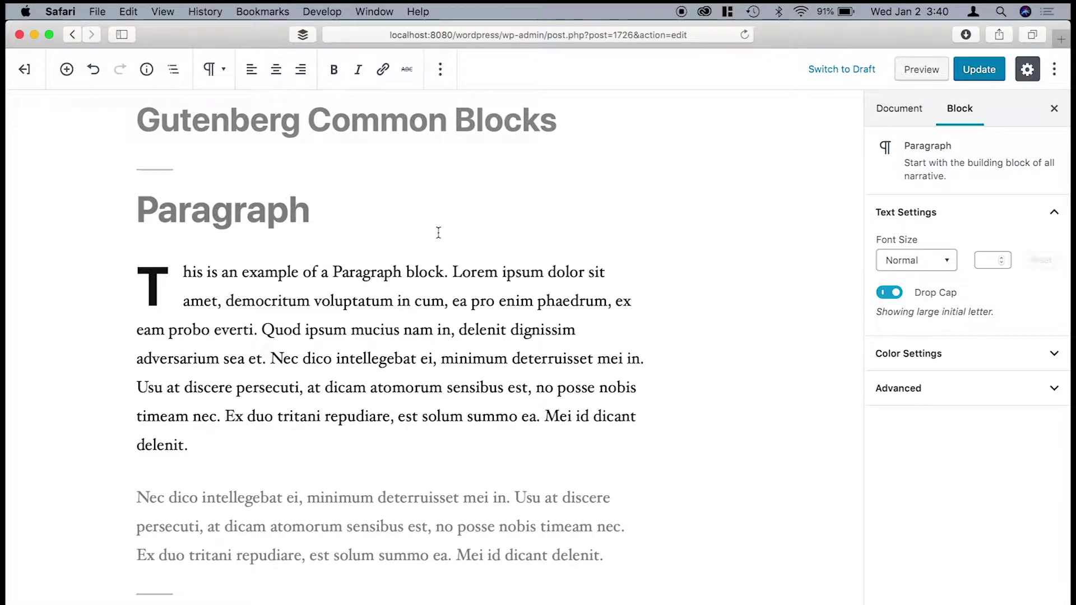
scroll(432, 221, "up", 2)
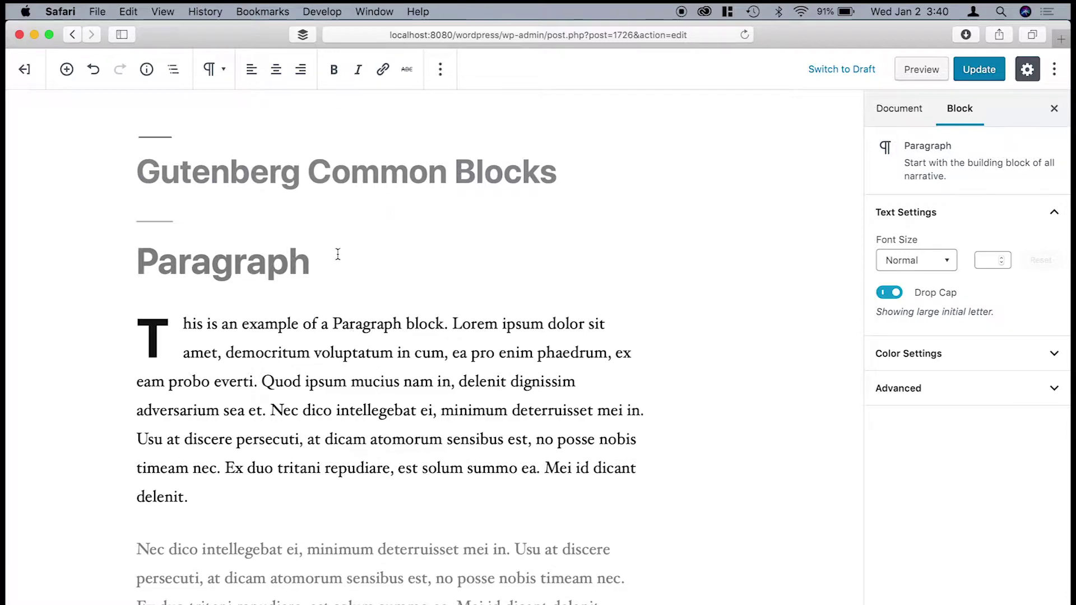
mouse_move(372, 223)
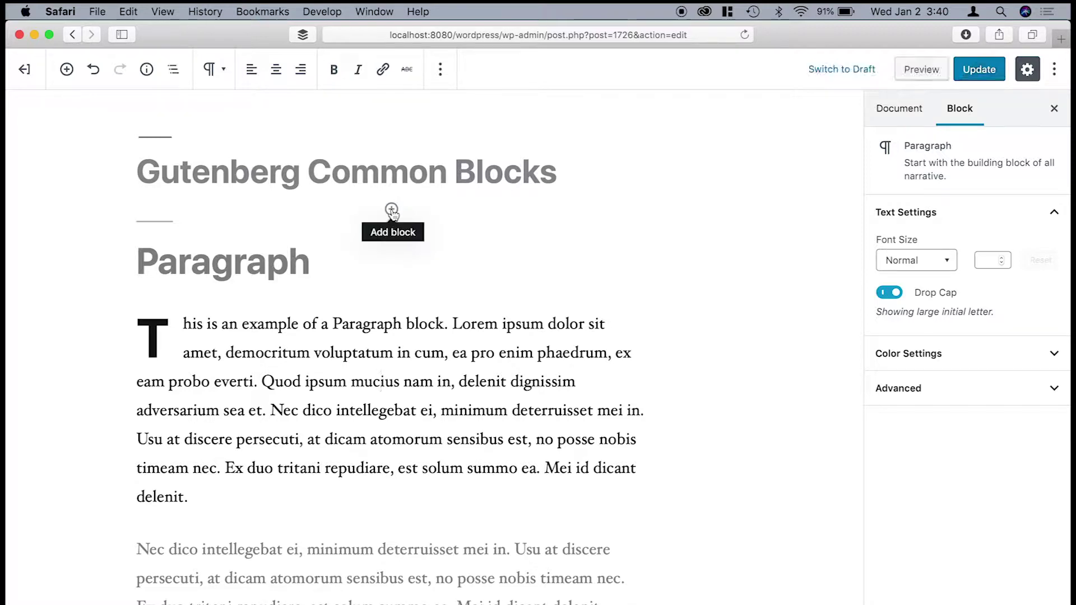
left_click(392, 211)
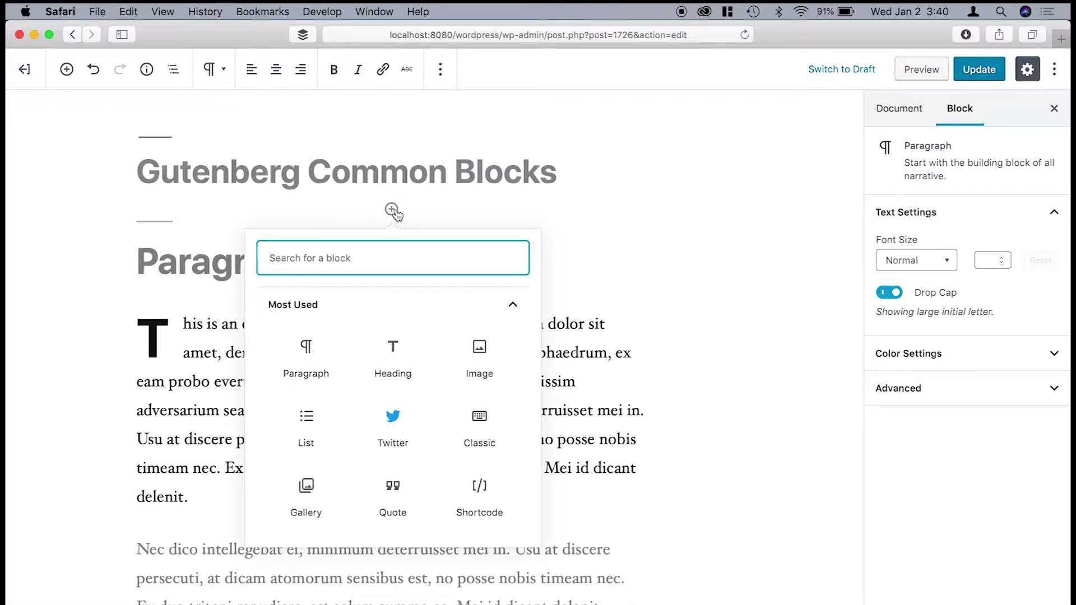
left_click(507, 307)
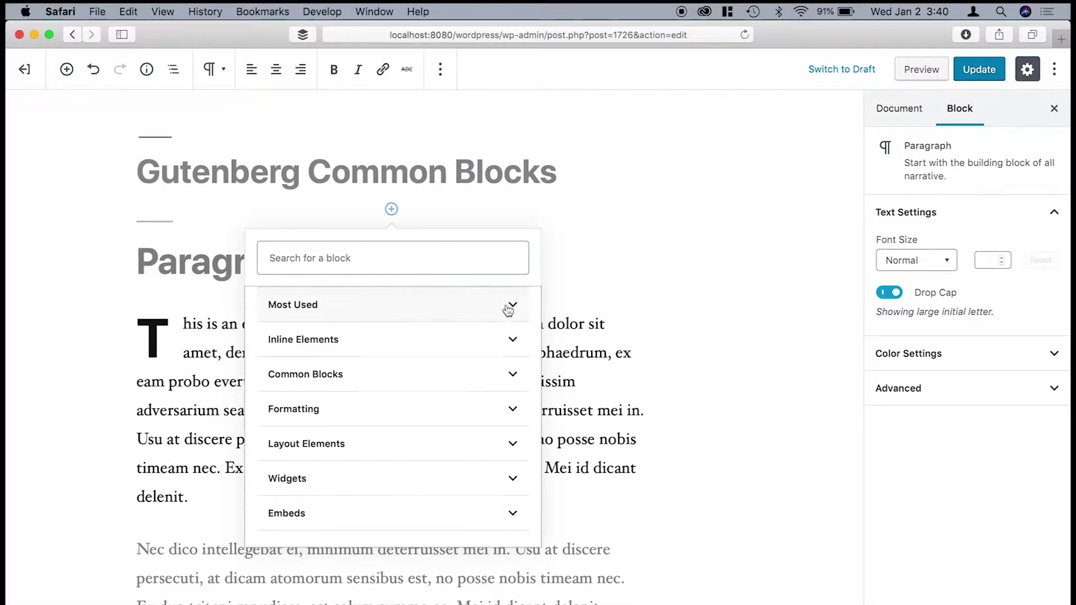
left_click(513, 377)
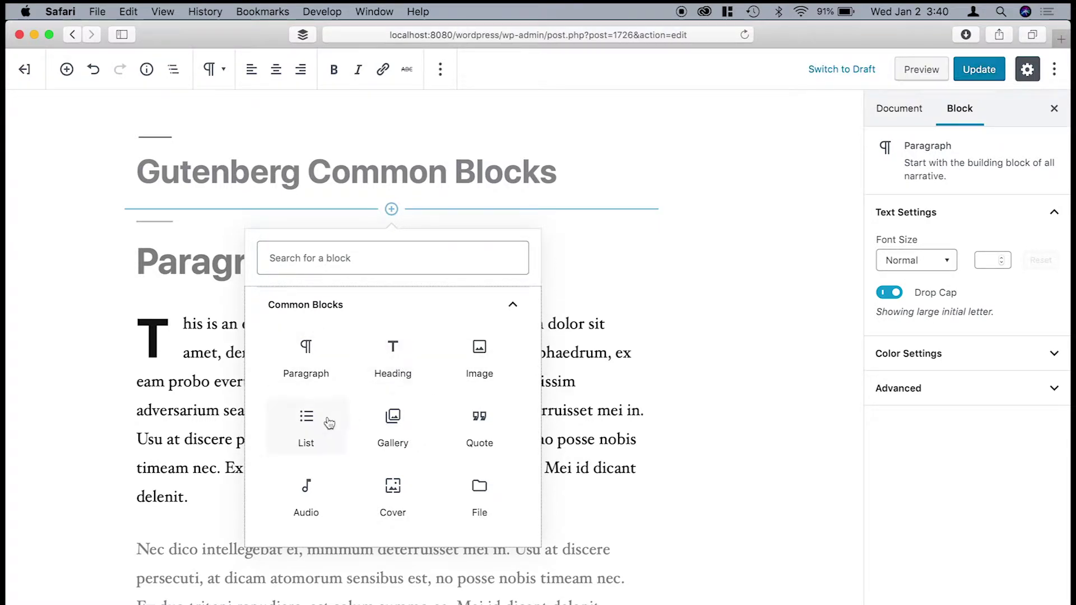
left_click(513, 305)
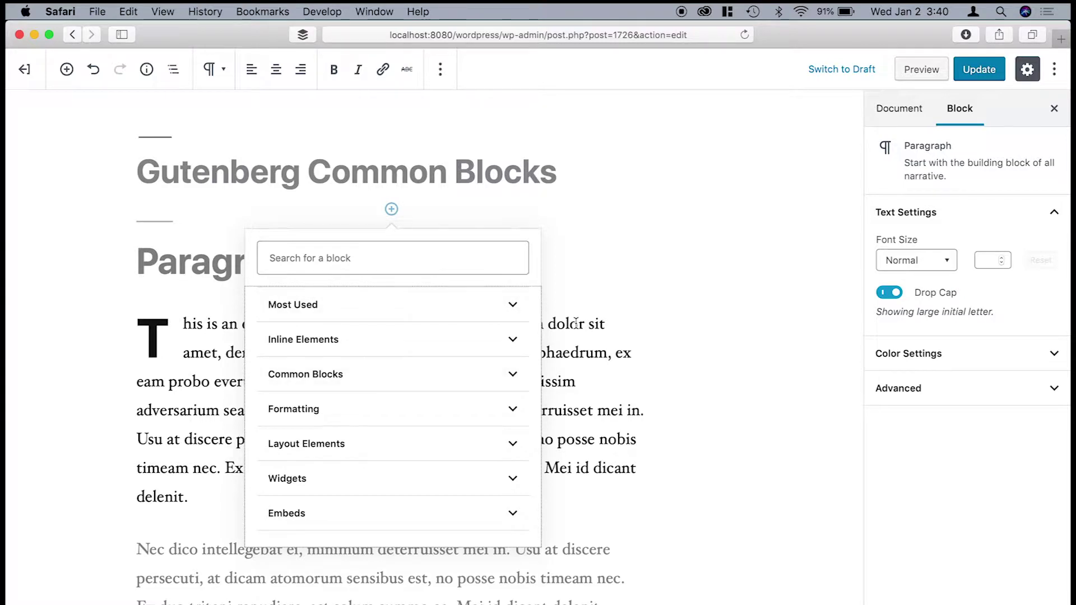
left_click(575, 323)
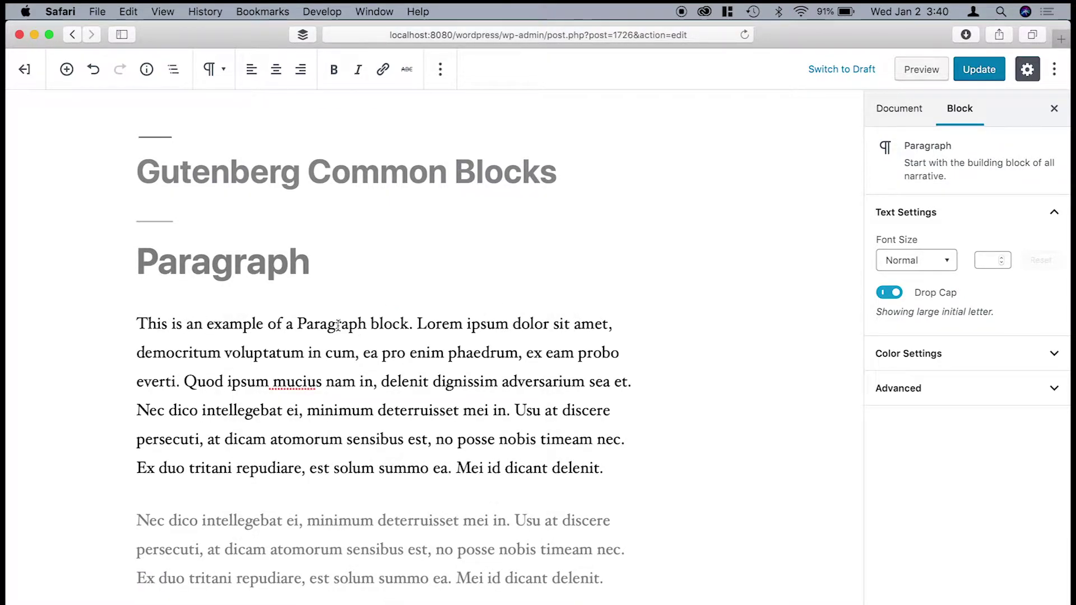
Try Large and Huge sizes on the first paragraph, reset it to Normal, and disable Drop Cap.
left_click(229, 325)
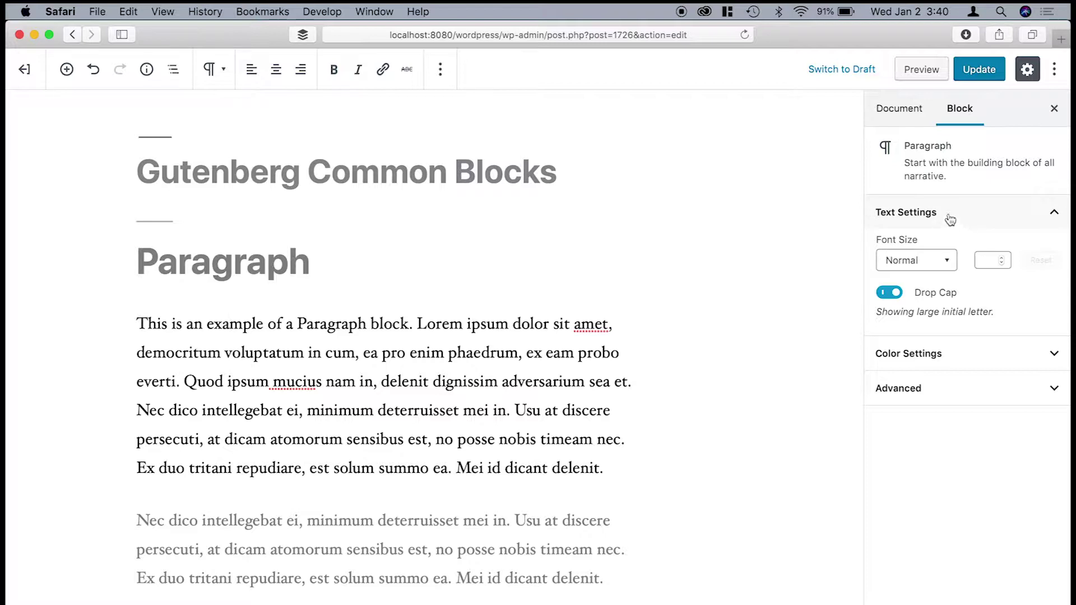
left_click(949, 265)
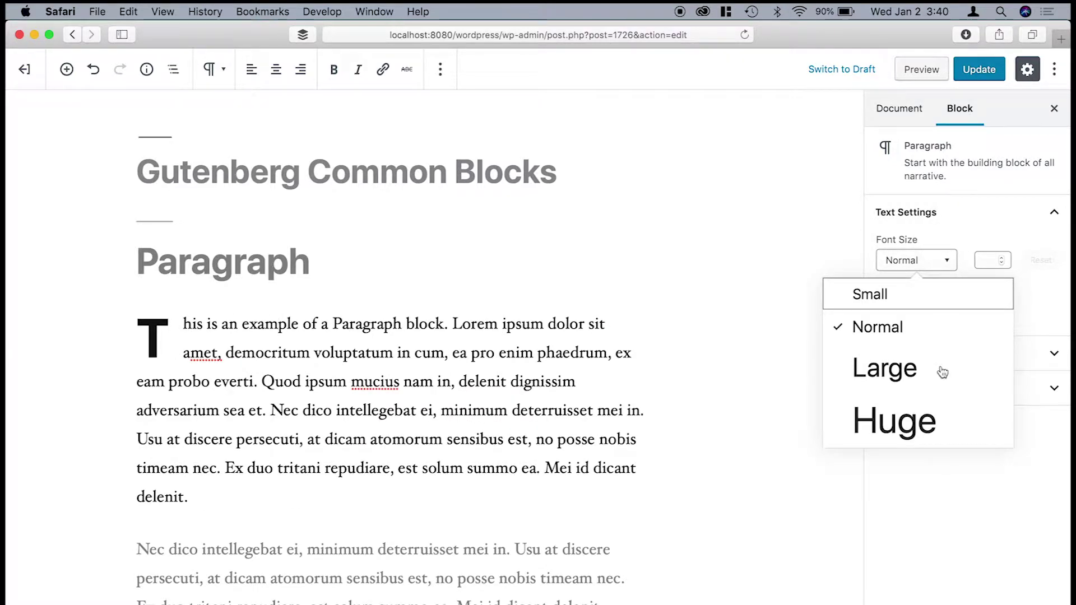
left_click(917, 373)
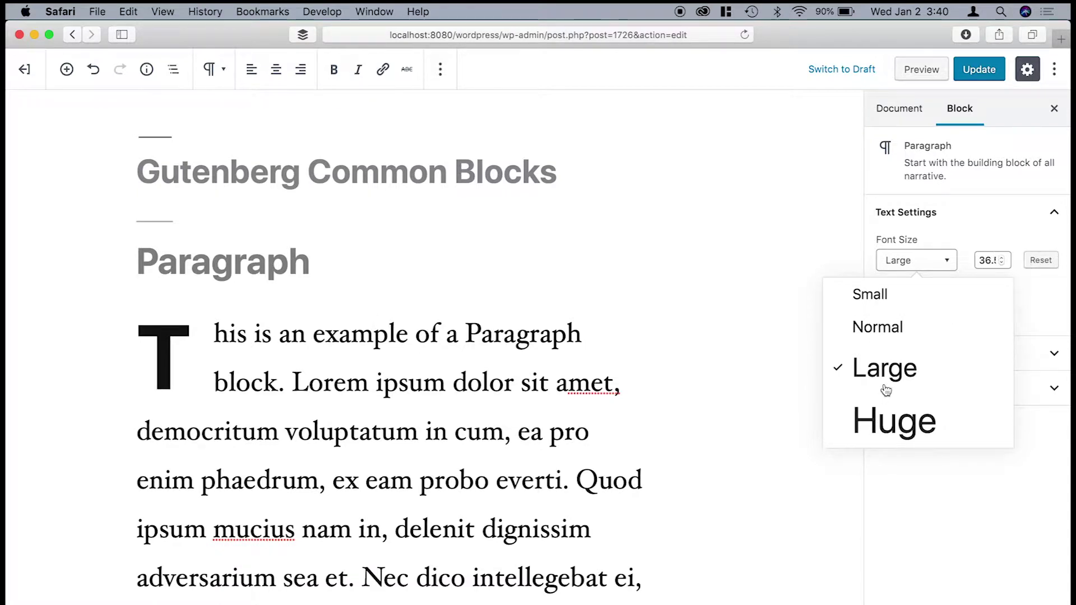
left_click(898, 443)
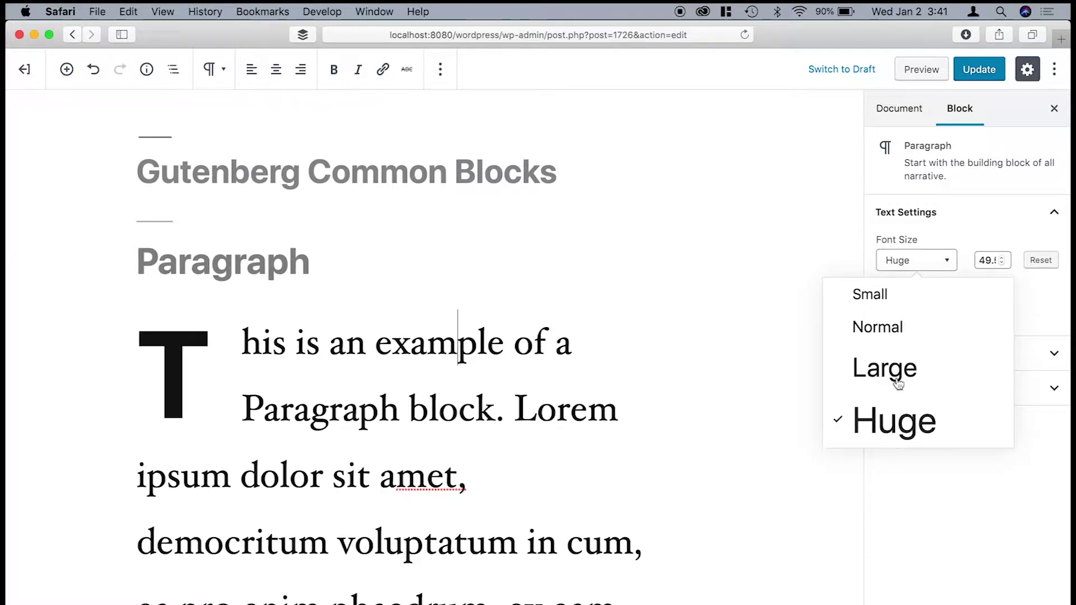
left_click(985, 260)
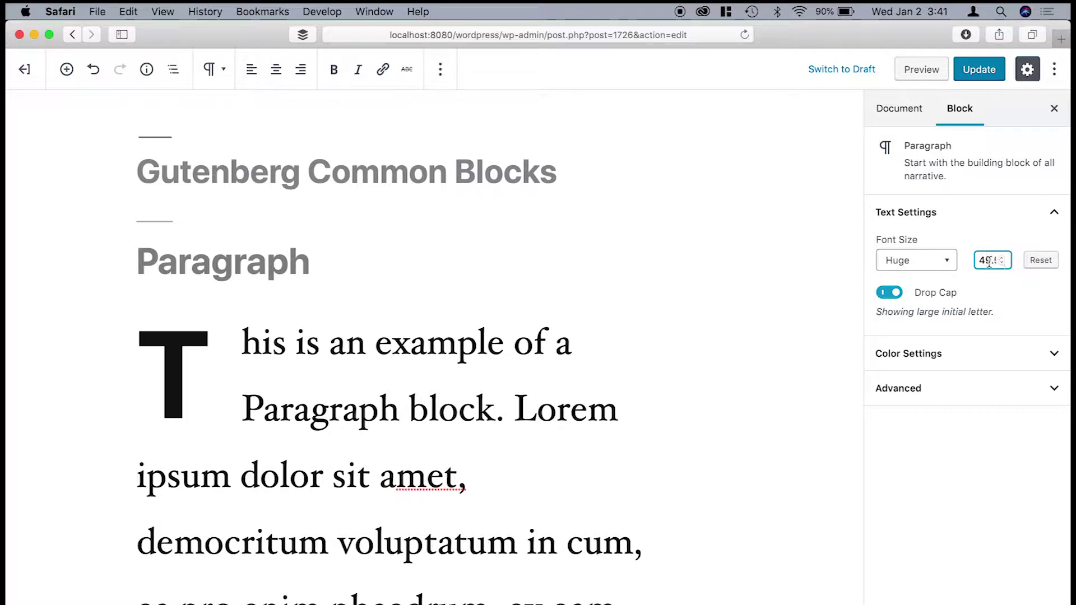
left_click(1040, 260)
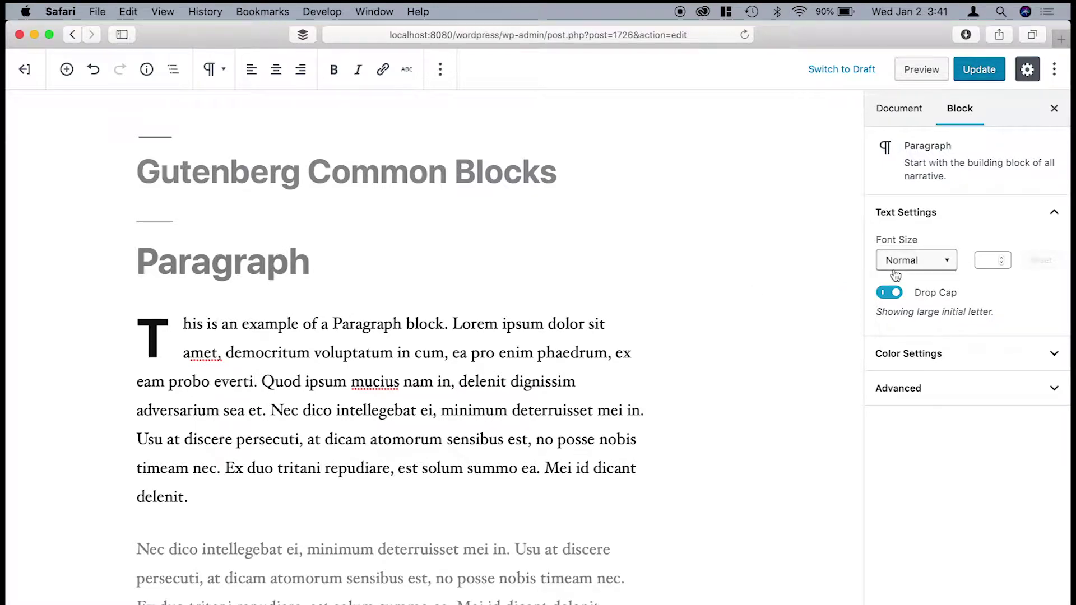
left_click(889, 292)
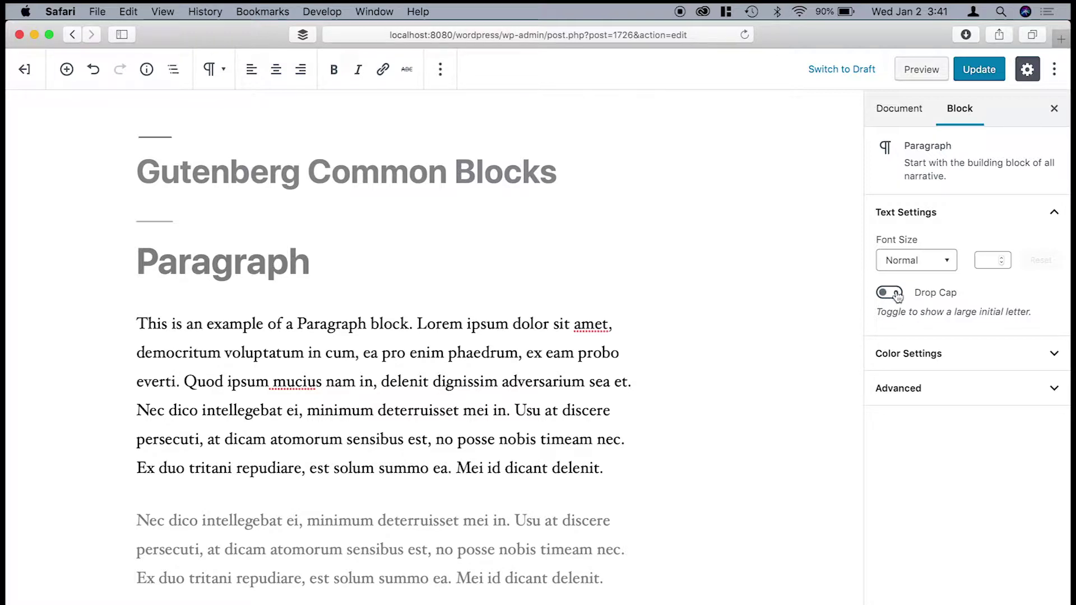
Re-enable Drop Cap on the first paragraph, then select the second paragraph.
left_click(896, 294)
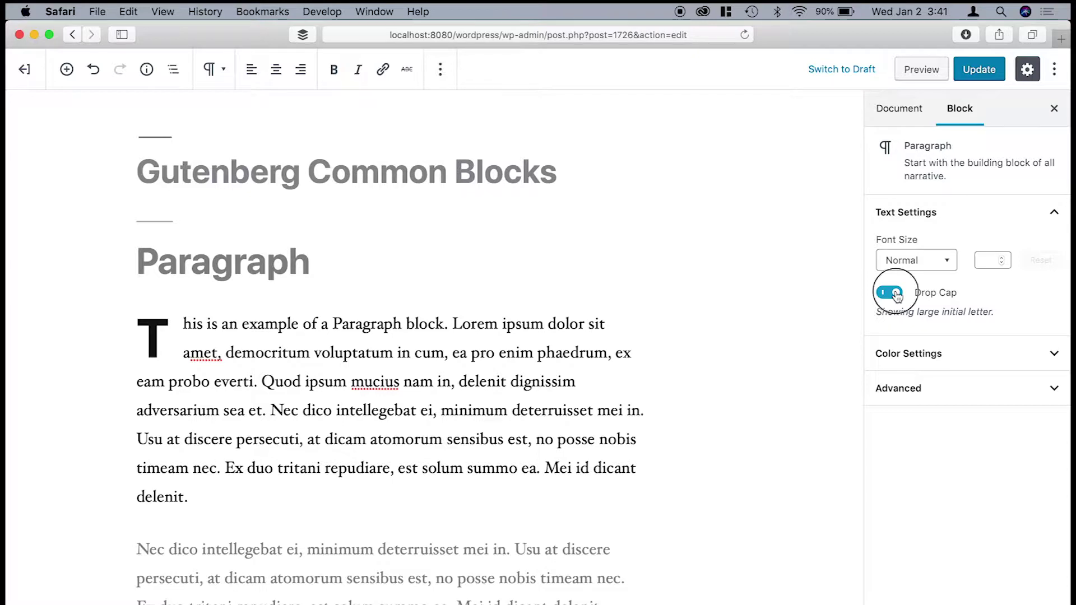
left_click(895, 293)
left_click(897, 295)
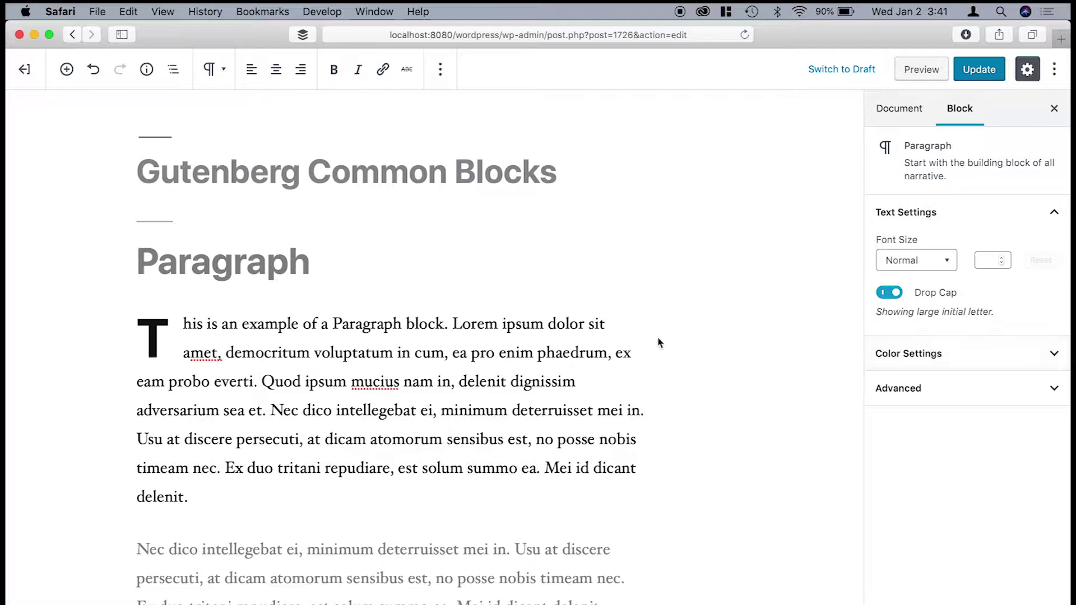
scroll(458, 359, "down", 2)
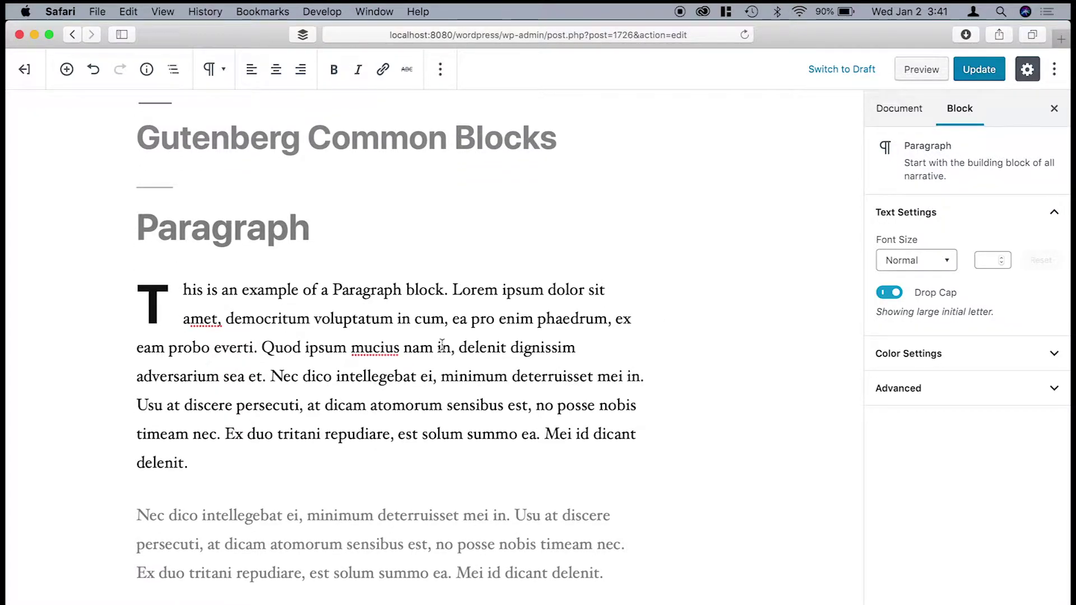
left_click(420, 324)
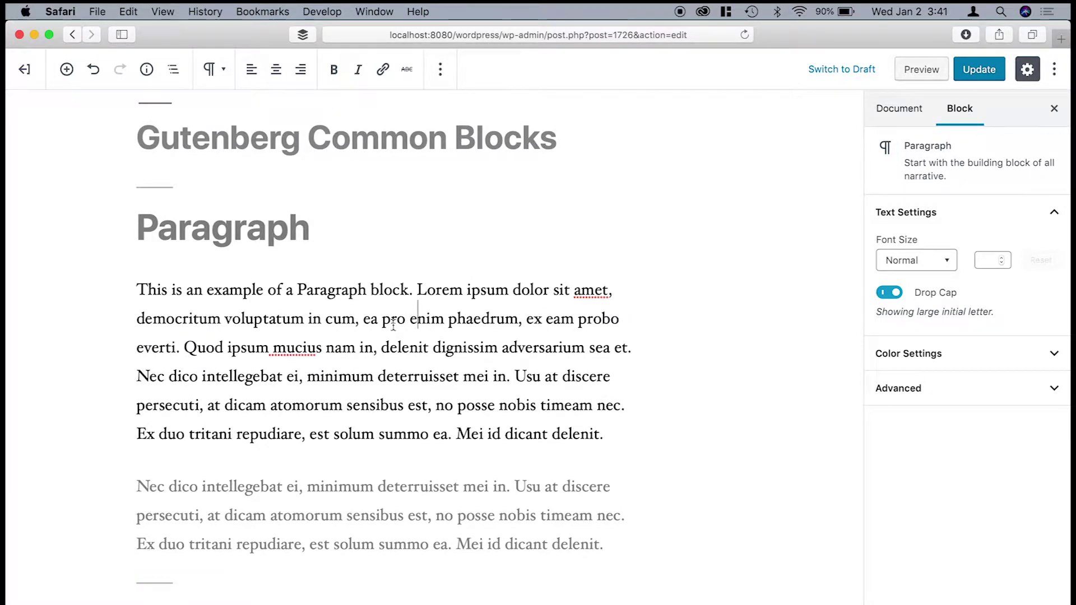
left_click(446, 477)
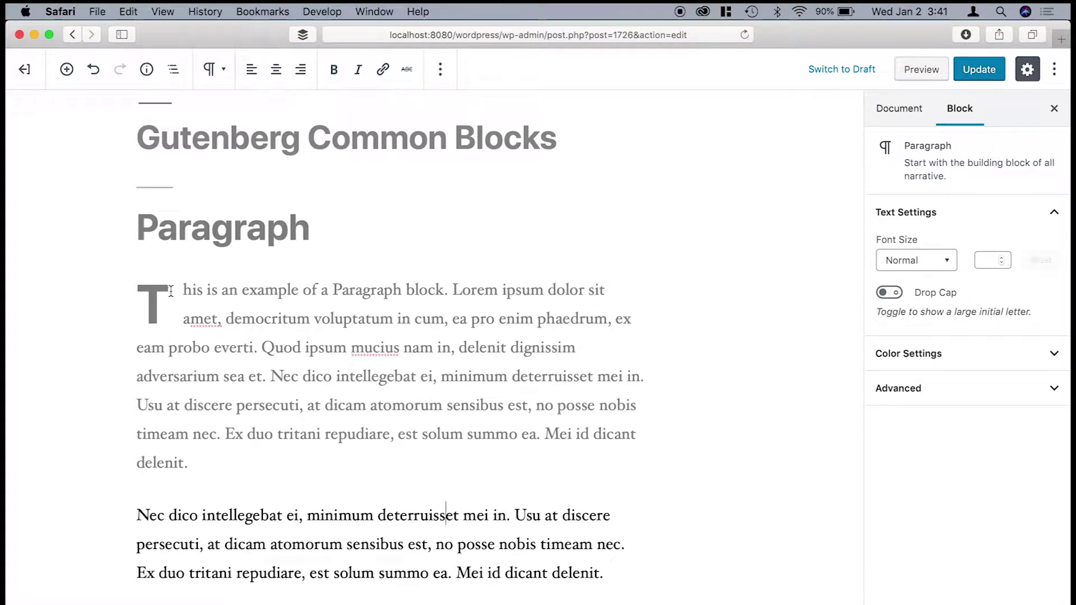
Uncheck Spotlight Mode, then select the first and second paragraphs.
left_click(1056, 70)
left_click(970, 186)
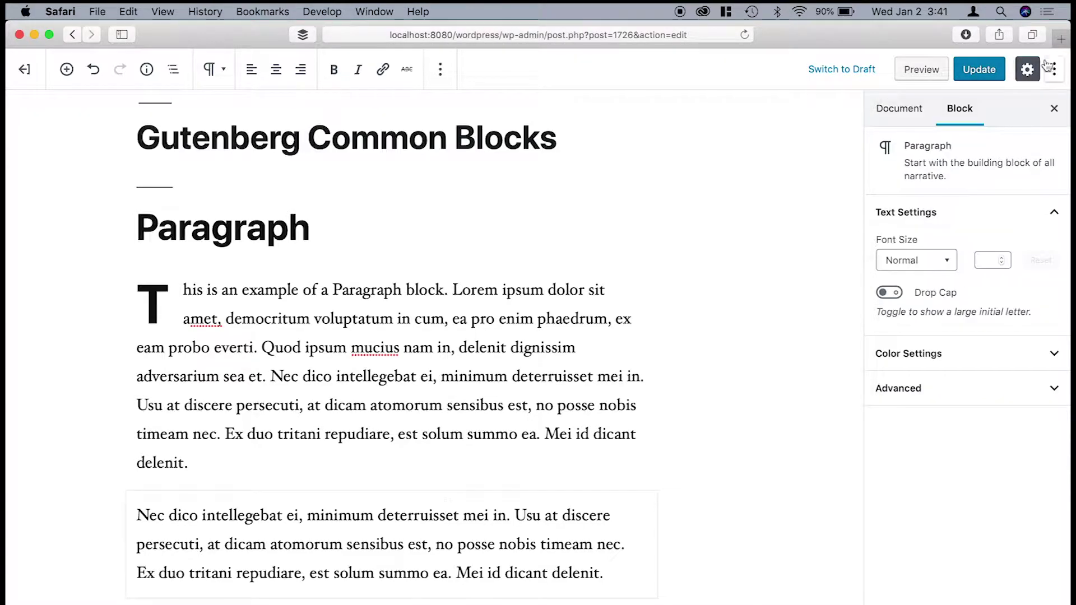
left_click(1056, 70)
scroll(459, 380, "down", 1)
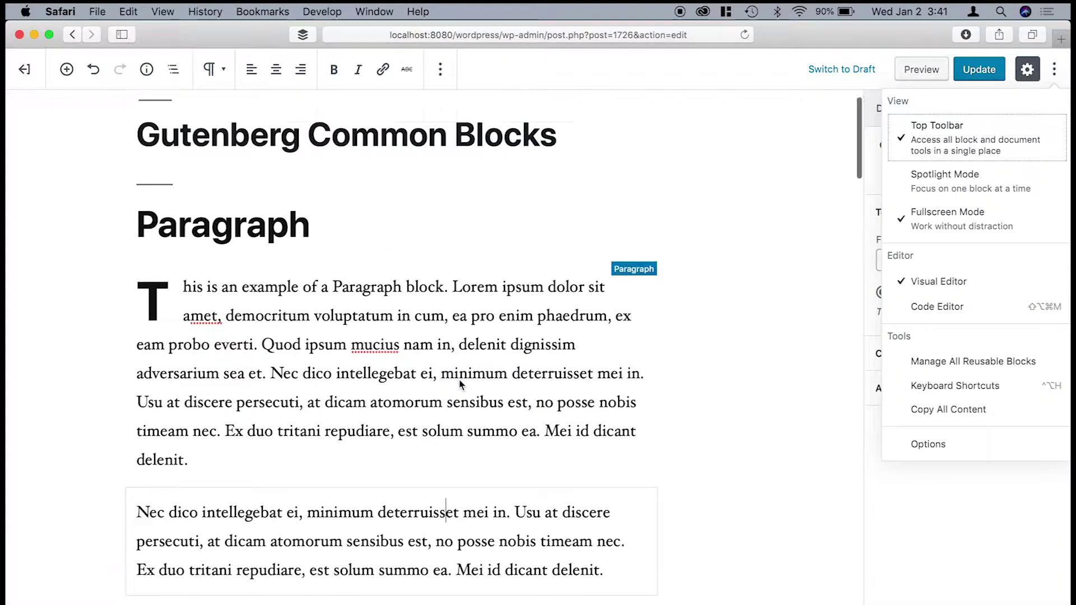
left_click(231, 257)
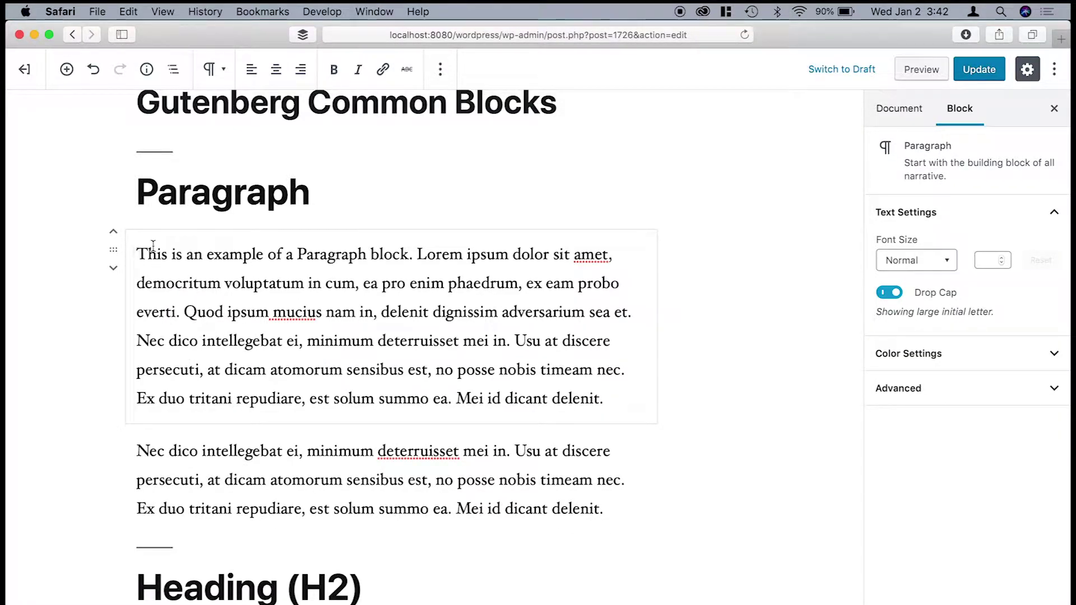
left_click(331, 470)
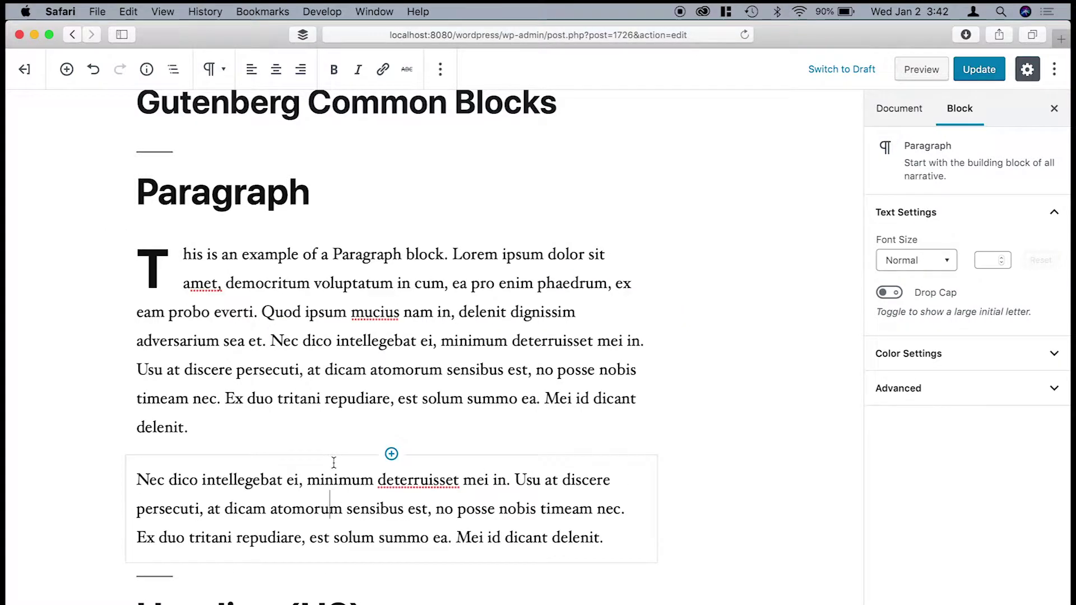
scroll(307, 485, "down", 2)
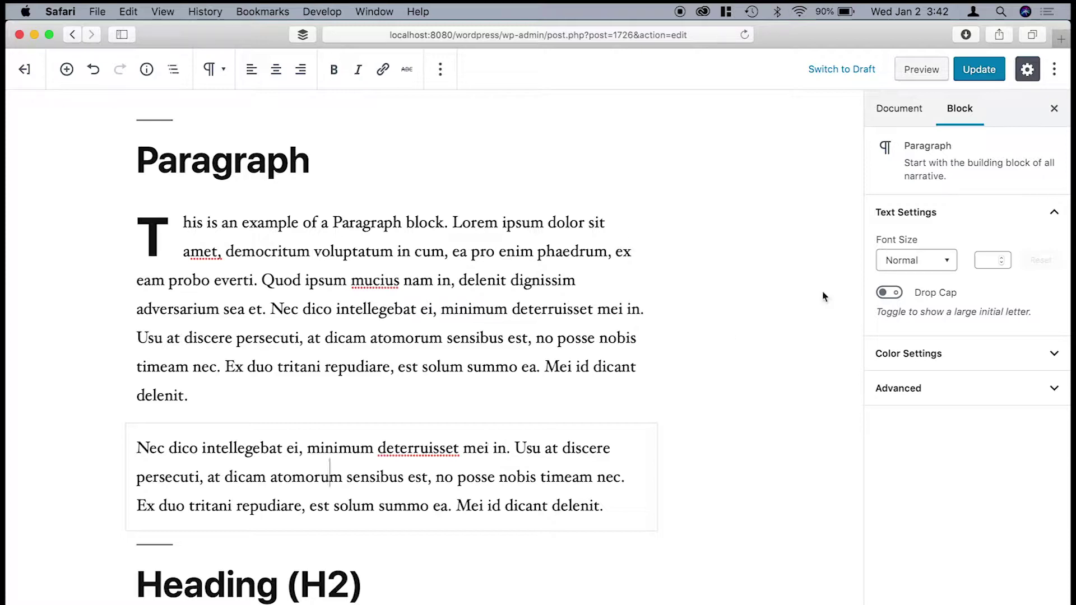
left_click(942, 268)
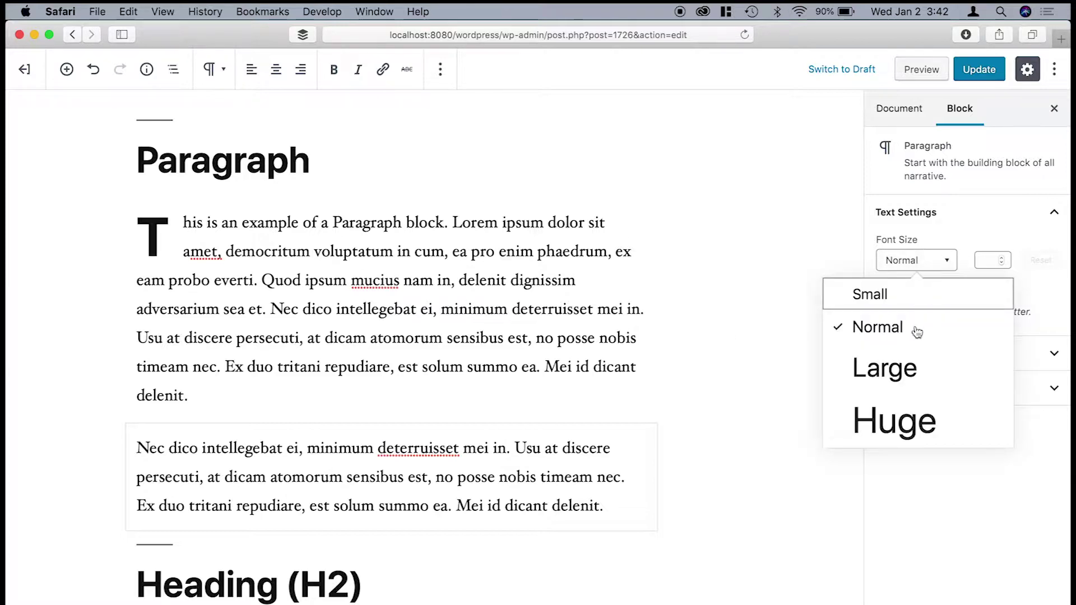
Try Large, then Small font size on the second paragraph, and reset it to Normal.
left_click(912, 369)
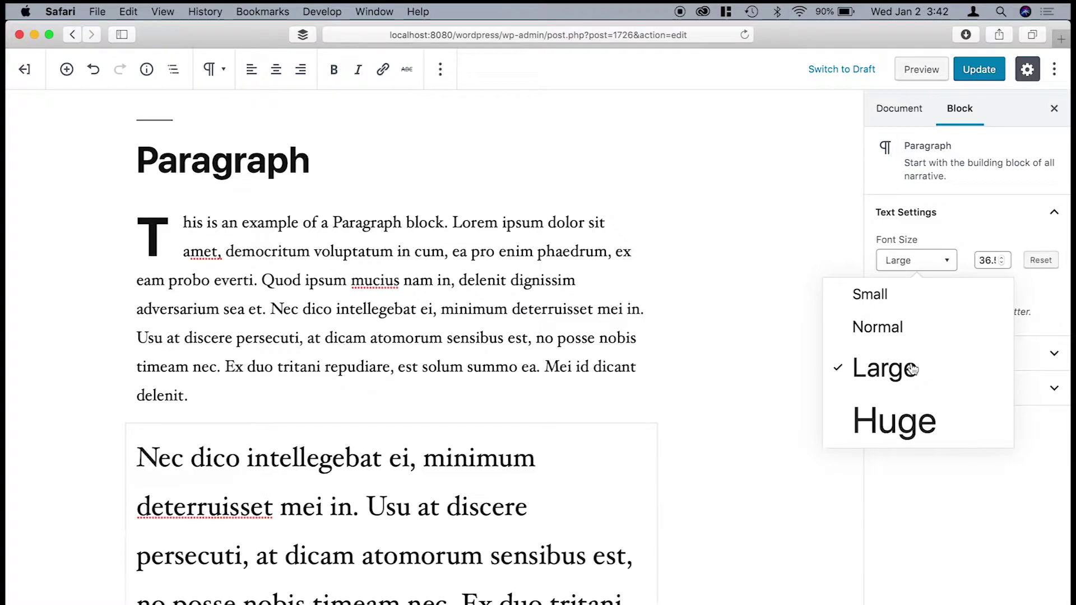
left_click(924, 267)
left_click(922, 263)
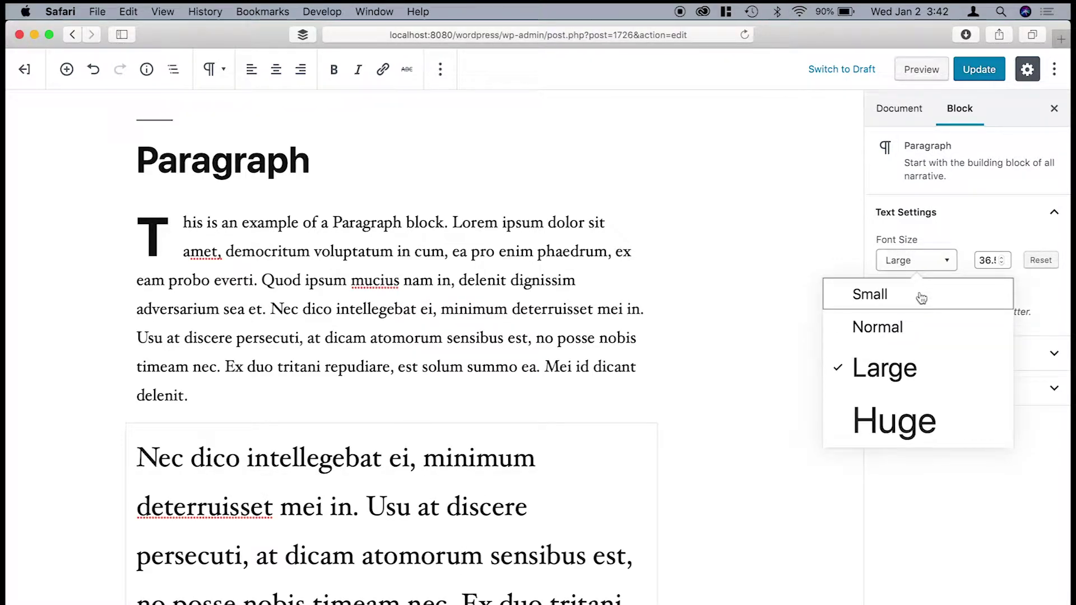
left_click(919, 293)
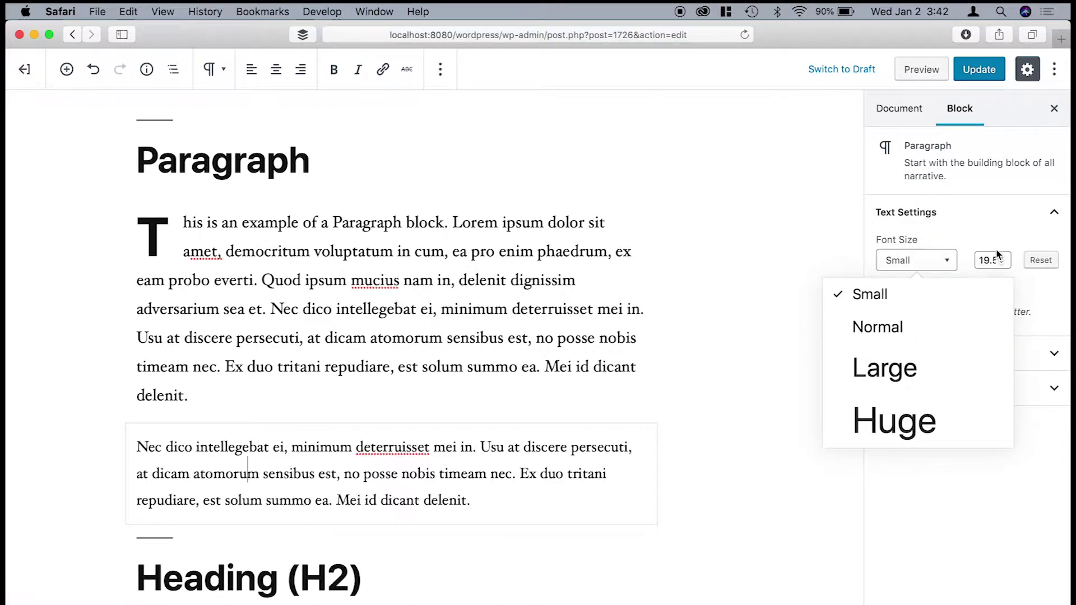
left_click(1041, 260)
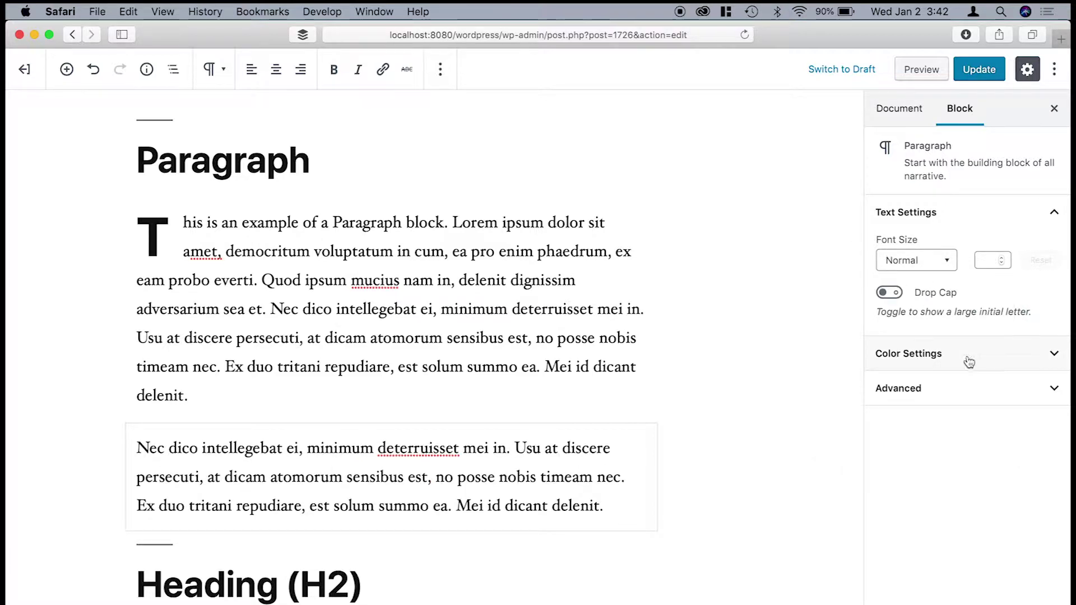
Give the second paragraph a blue background and grey text colour.
left_click(1055, 354)
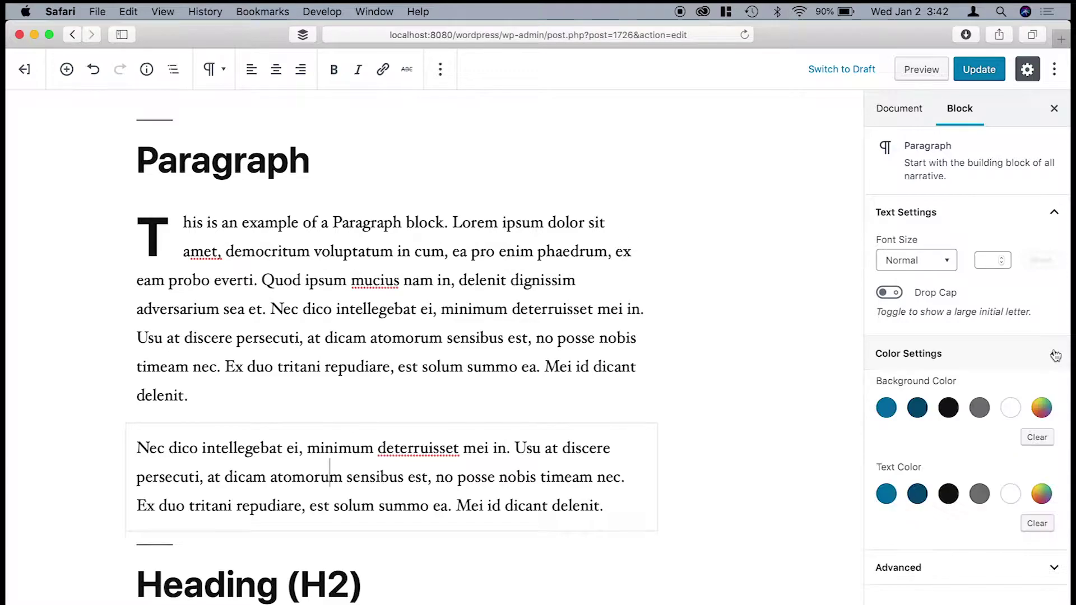
left_click(1054, 215)
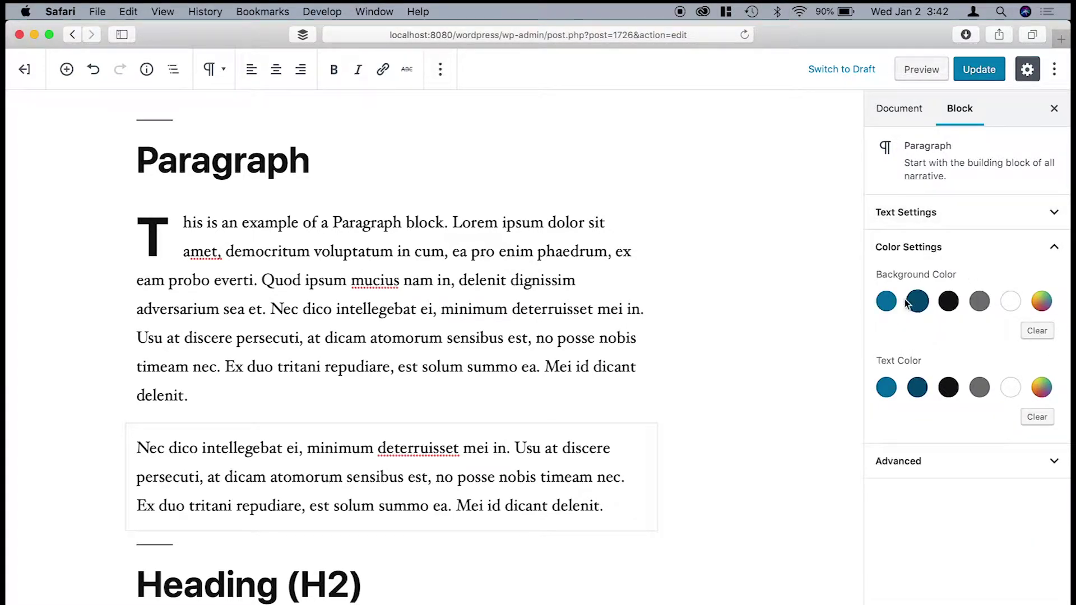
left_click(887, 302)
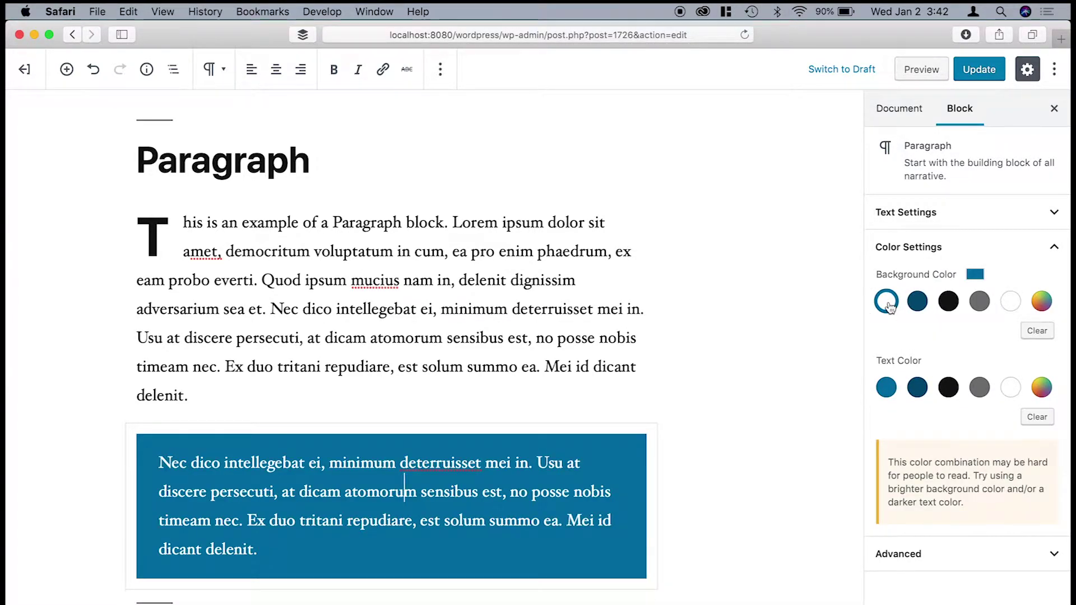
left_click(980, 393)
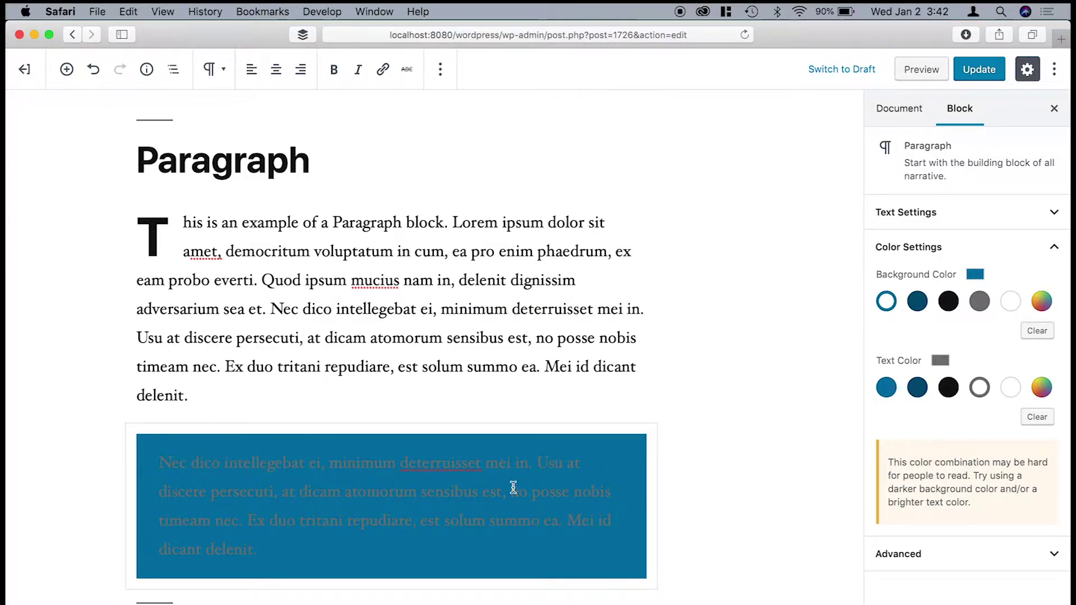
scroll(513, 488, "down", 3)
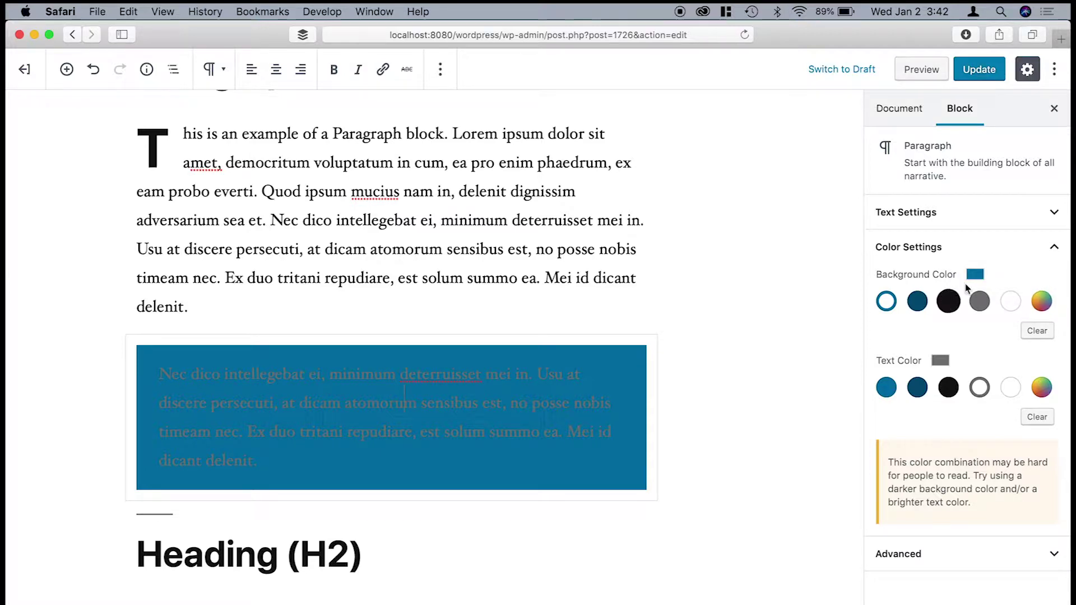
Pick a custom olive #a88300 background, viewing it as RGB, HSL and hex.
left_click(1044, 303)
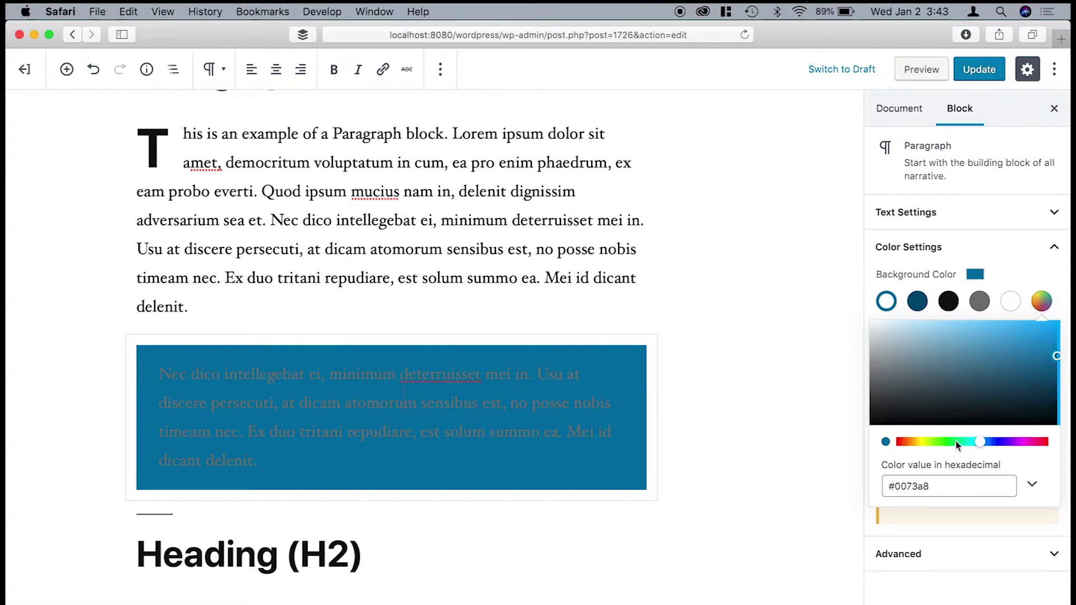
left_click_drag(980, 443, 917, 440)
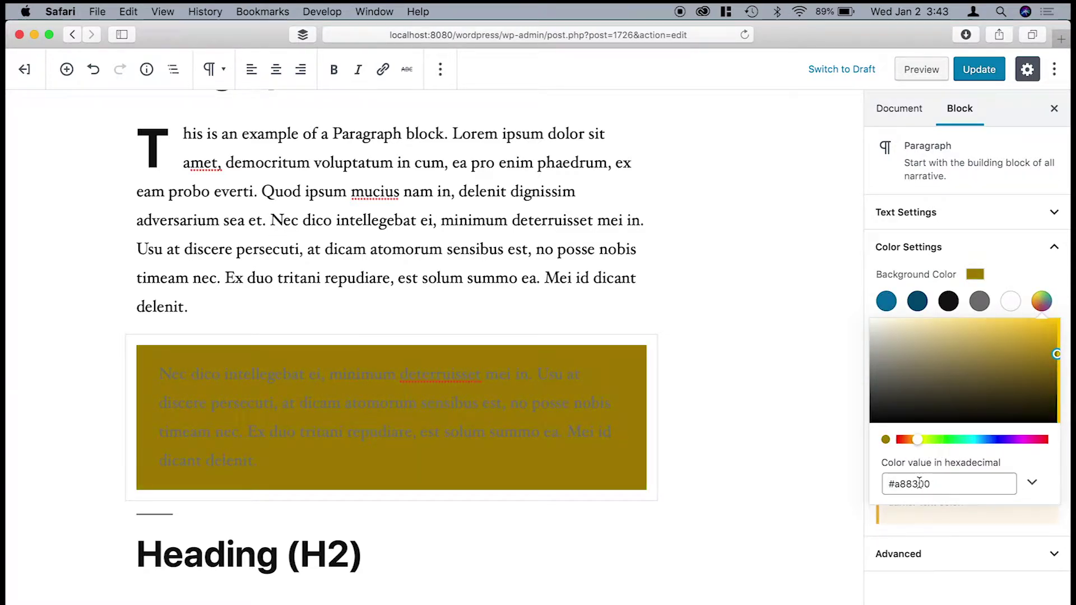
left_click(1036, 484)
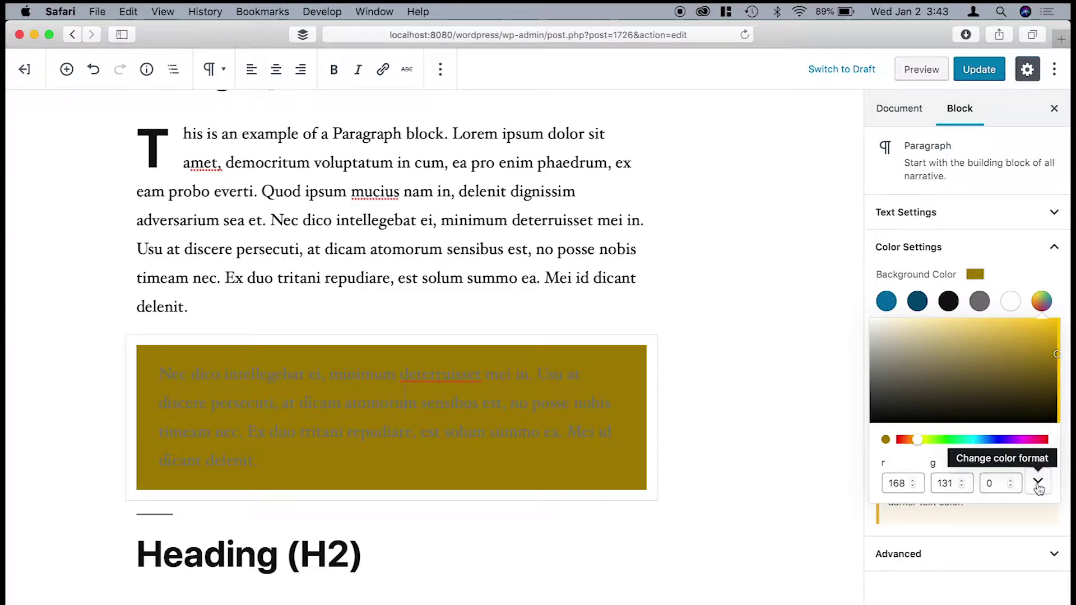
left_click(1038, 484)
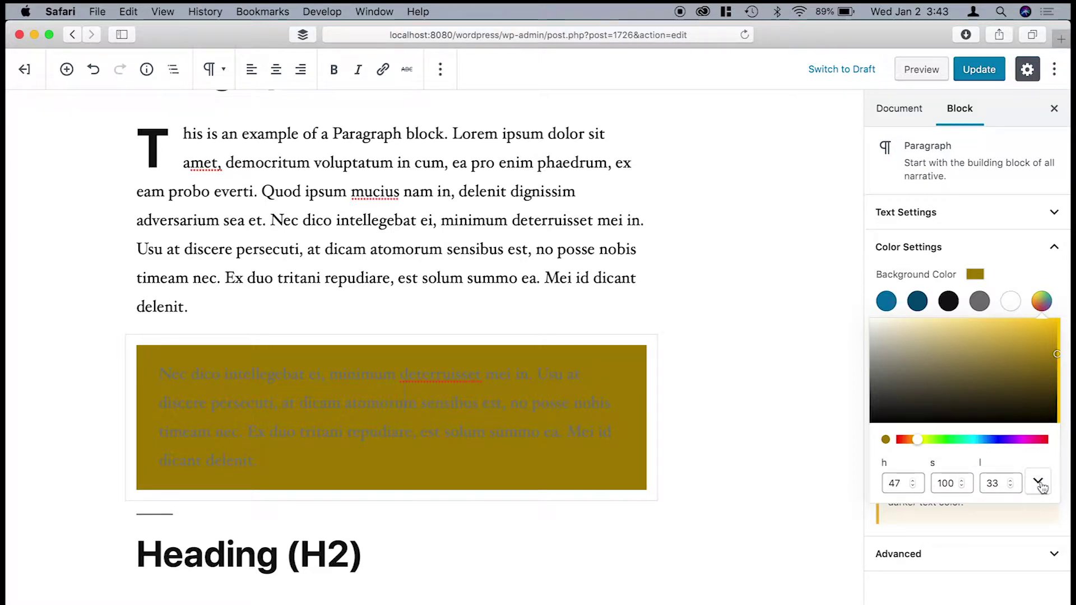
left_click(1039, 486)
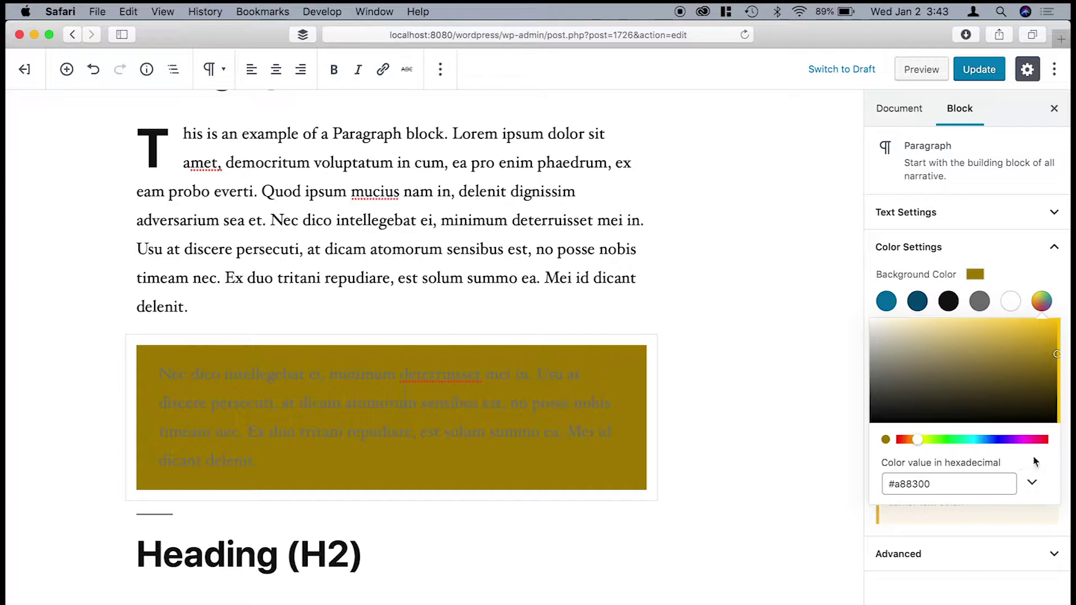
Clear the paragraph's background and text colours and expand its Advanced settings.
left_click(1054, 248)
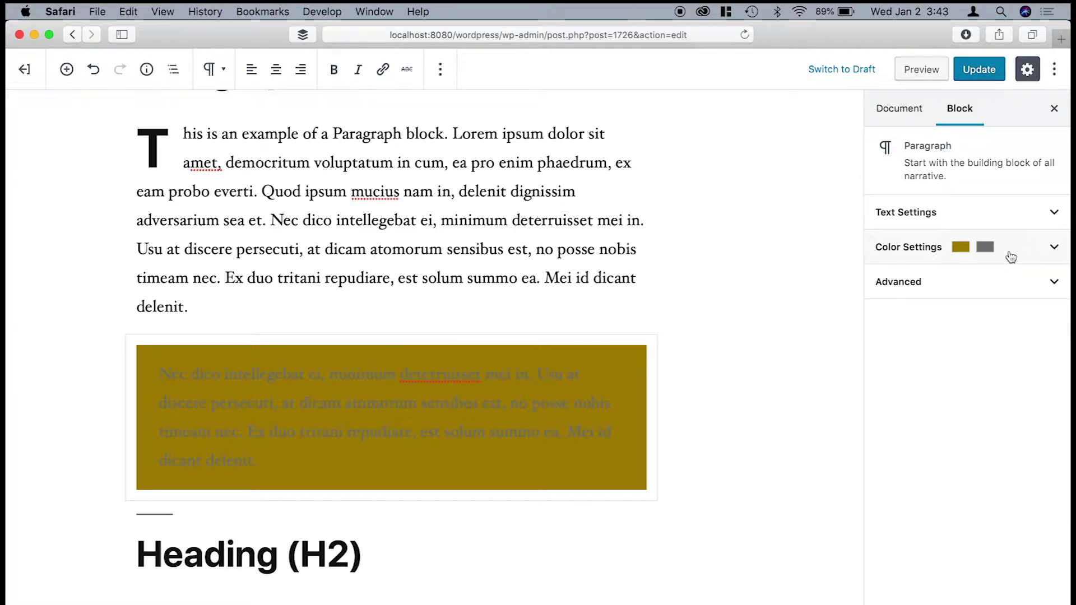
left_click(1057, 249)
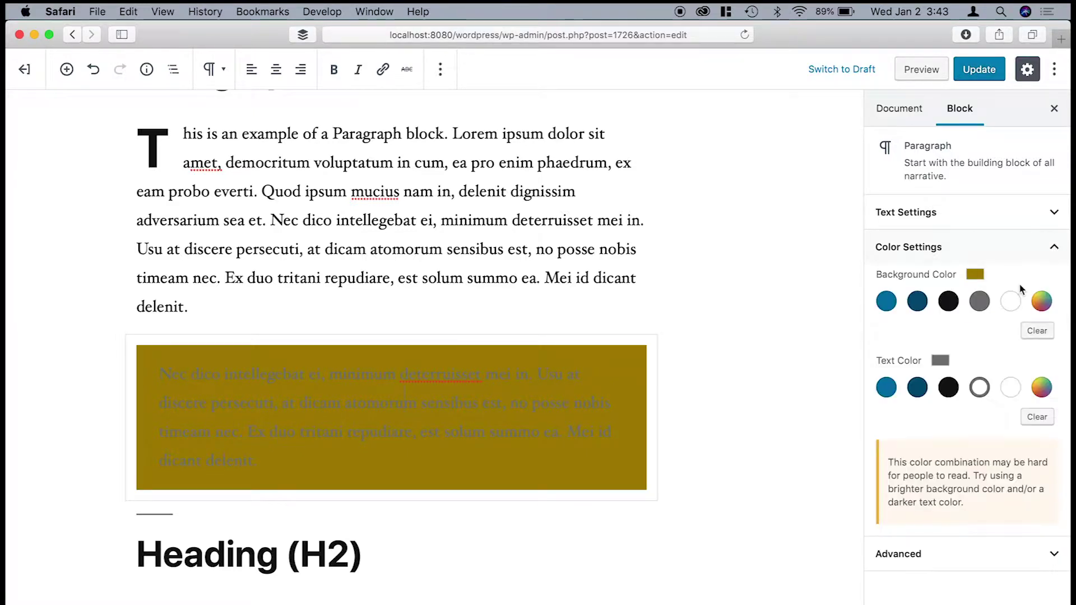
left_click(1044, 331)
left_click(1038, 417)
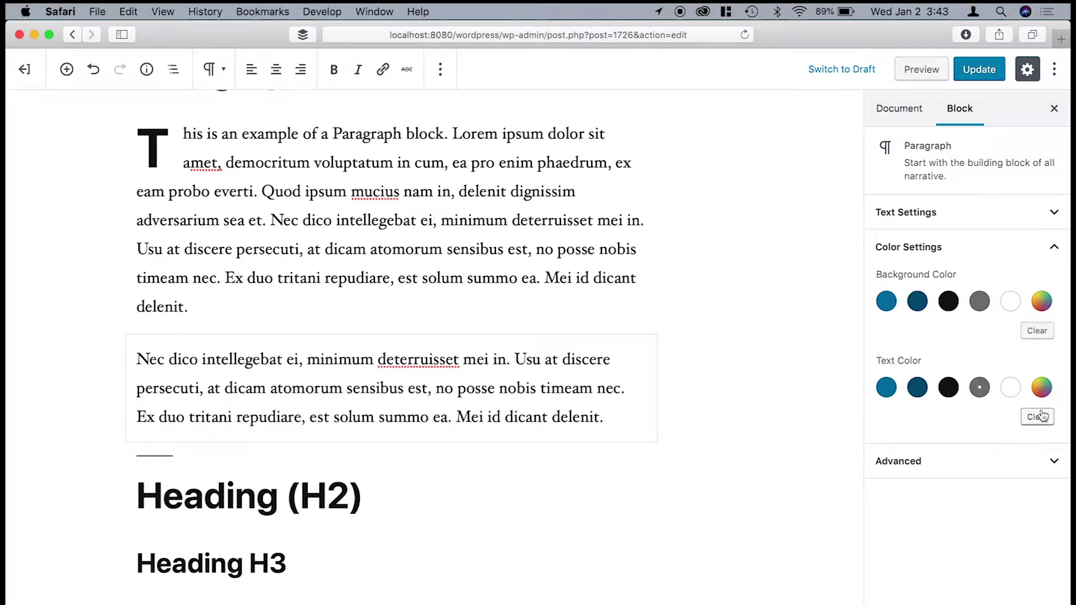
left_click(1050, 460)
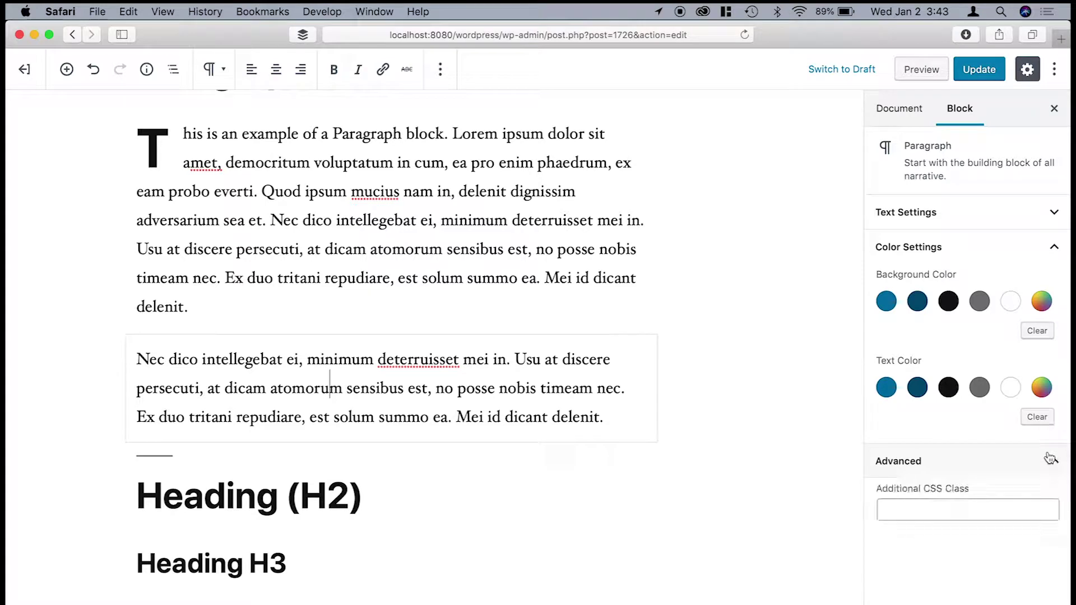
Set the second paragraph's Additional CSS Class to 'button'.
left_click(969, 509)
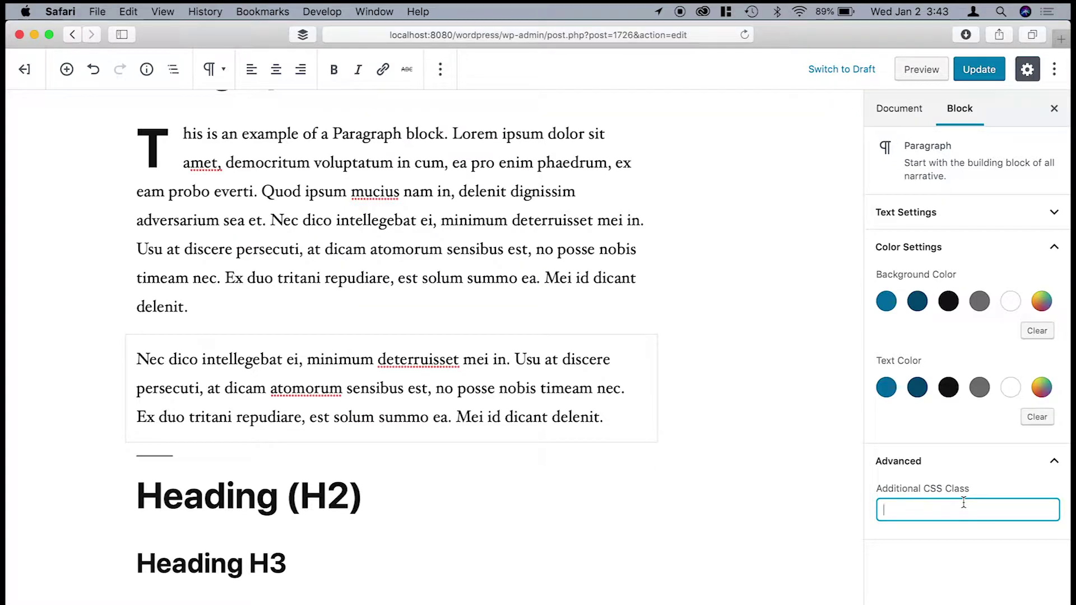
type(".")
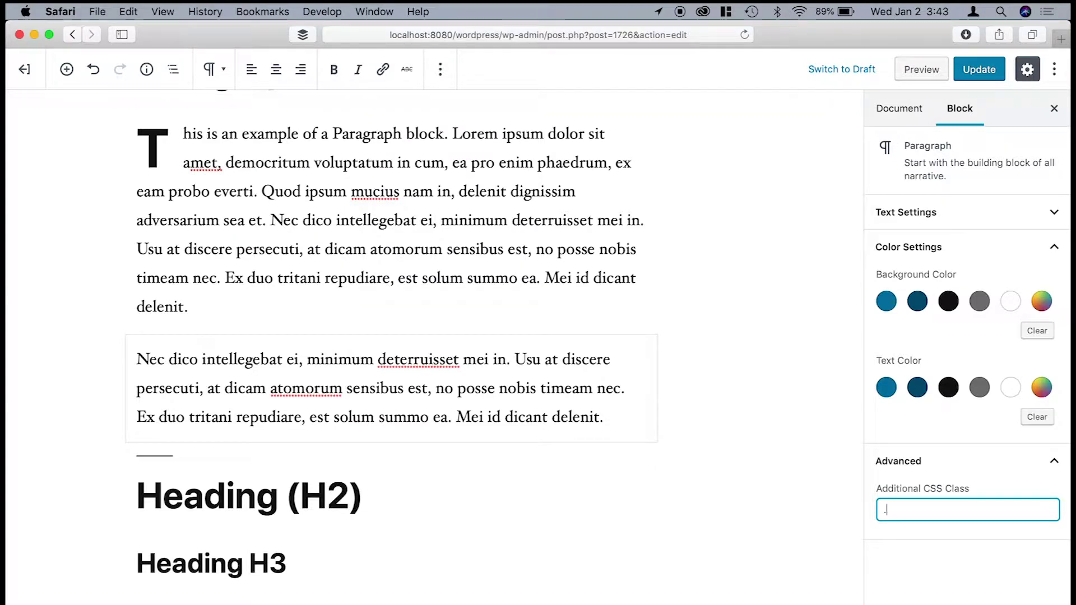
type("button")
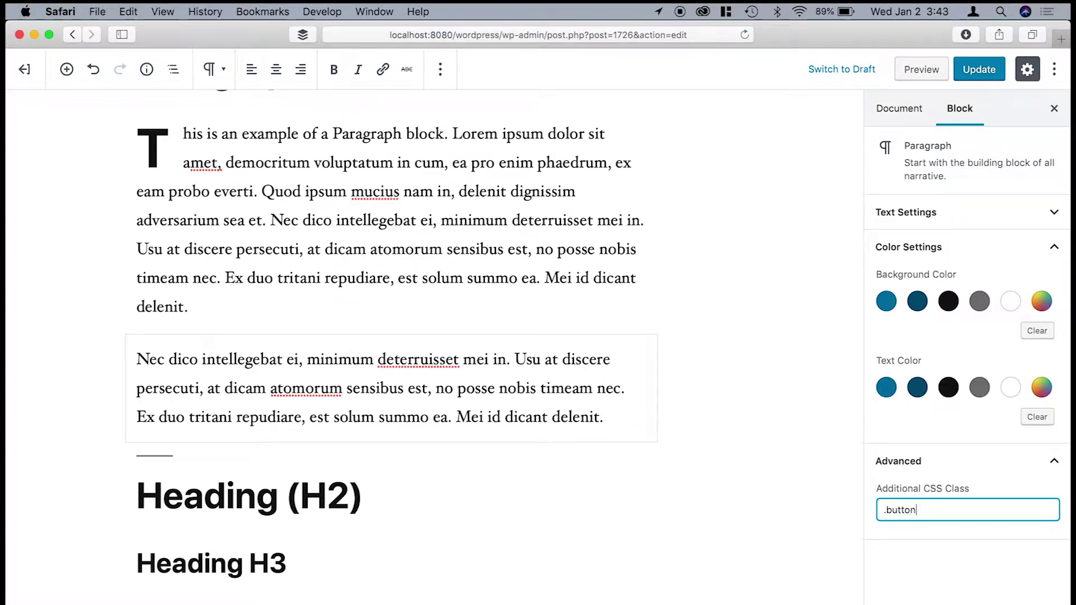
left_click(1053, 462)
left_click(1053, 462)
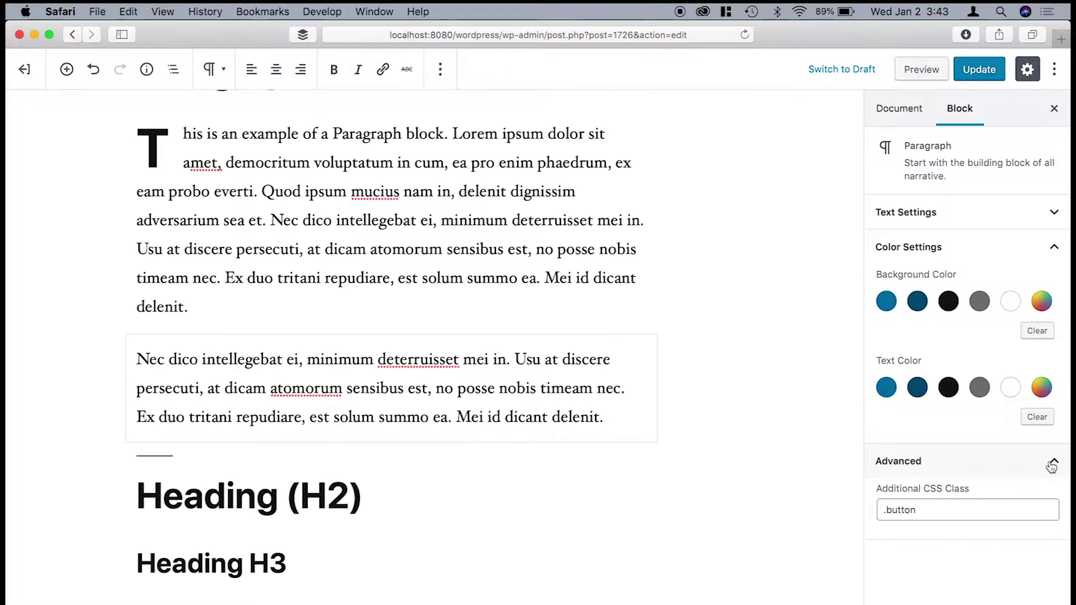
left_click(947, 511)
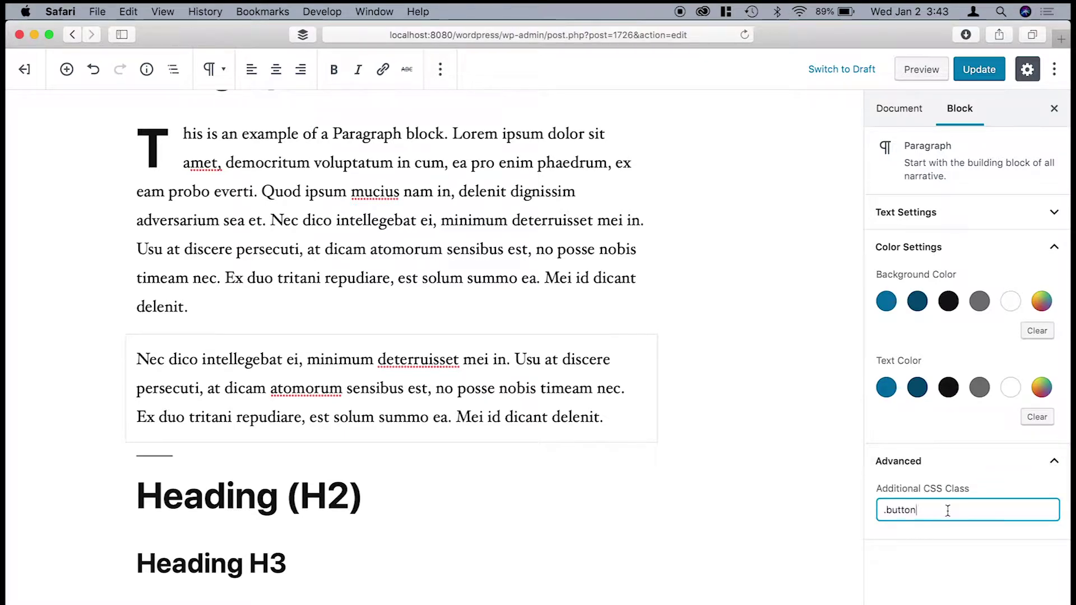
key("super+Left")
key("shift+super+Right")
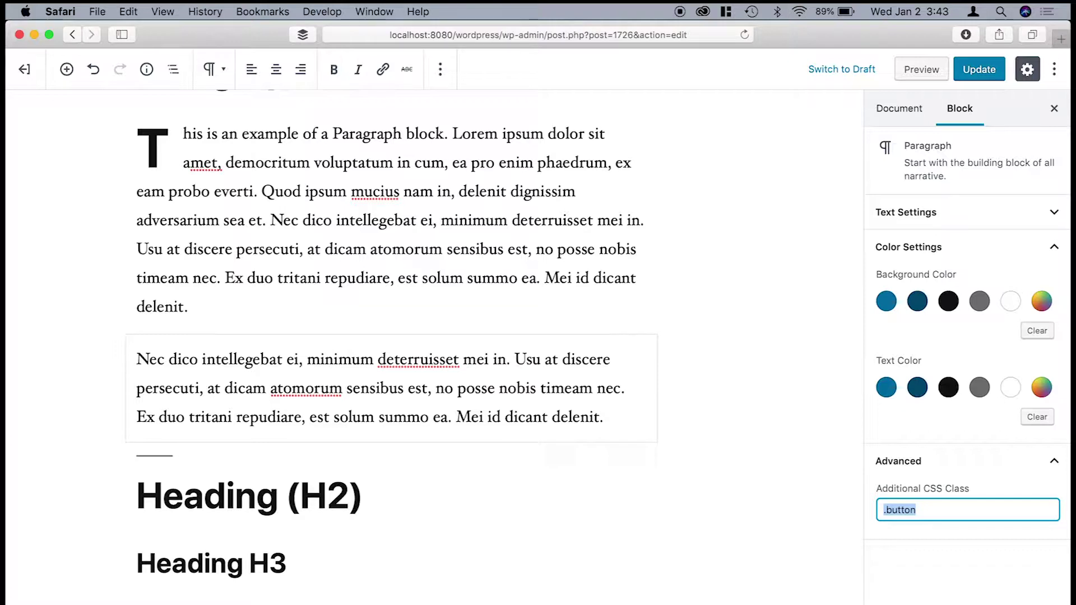
key("Left")
key("Right")
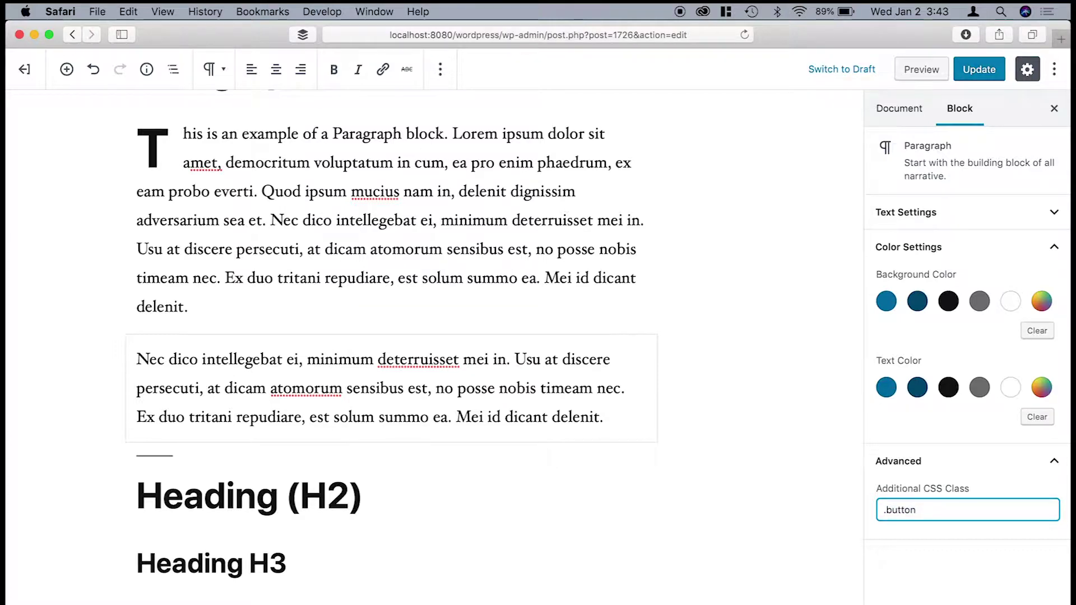
key("BackSpace")
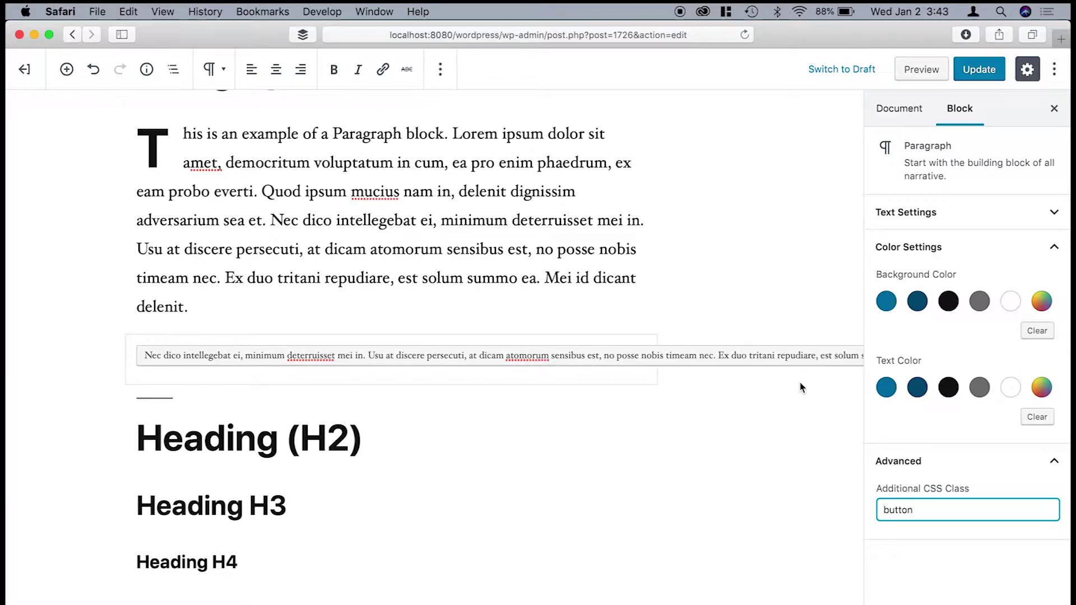
Delete the 'button' class so the field is empty, then select the Heading (H2) block.
scroll(800, 383, "right", 5)
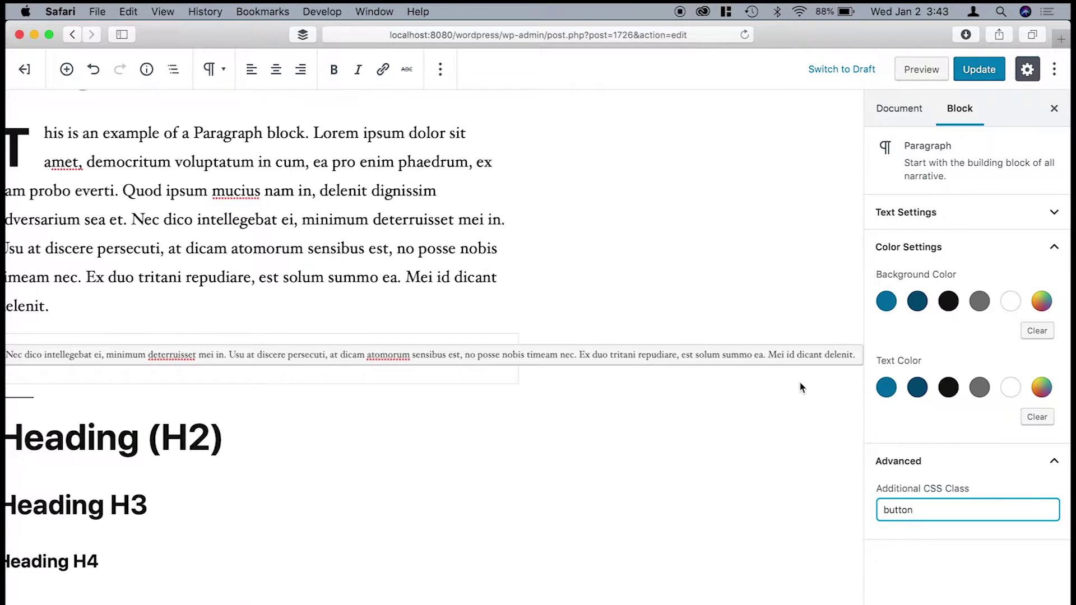
scroll(800, 387, "left", 5)
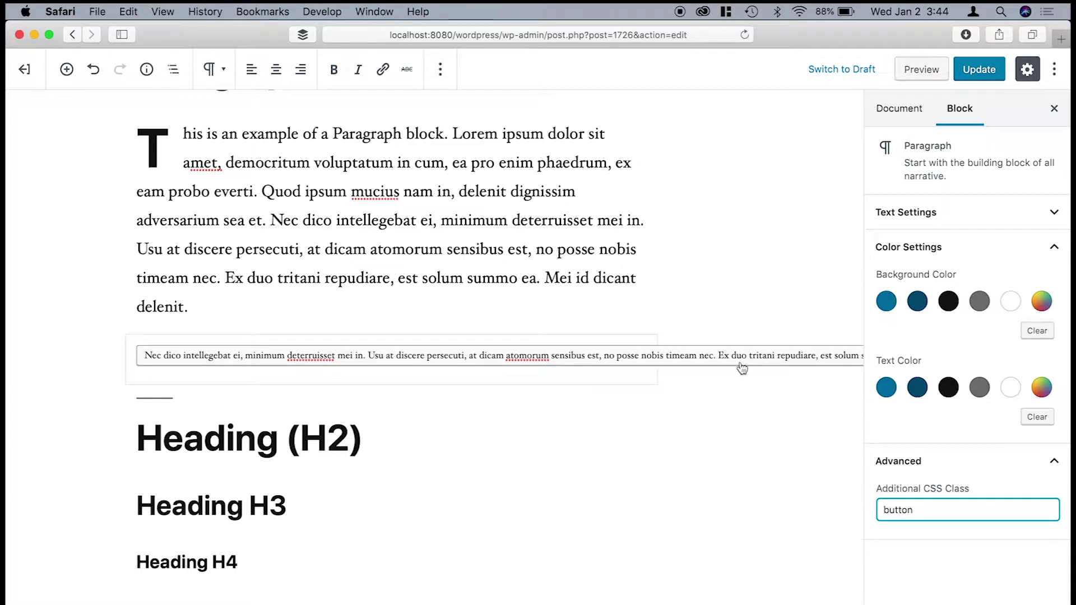
double_click(902, 511)
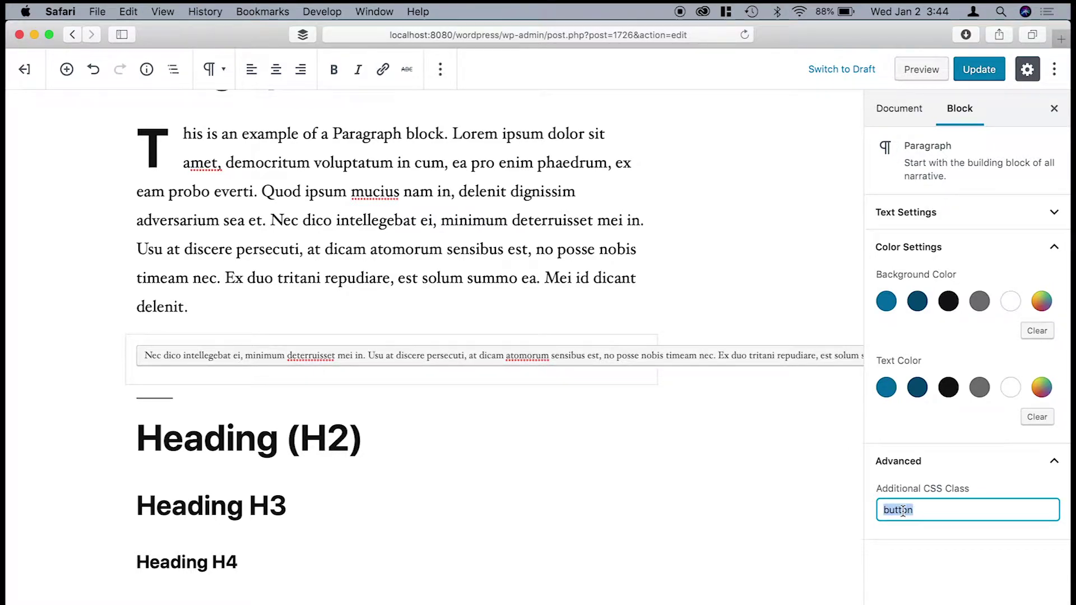
key("BackSpace")
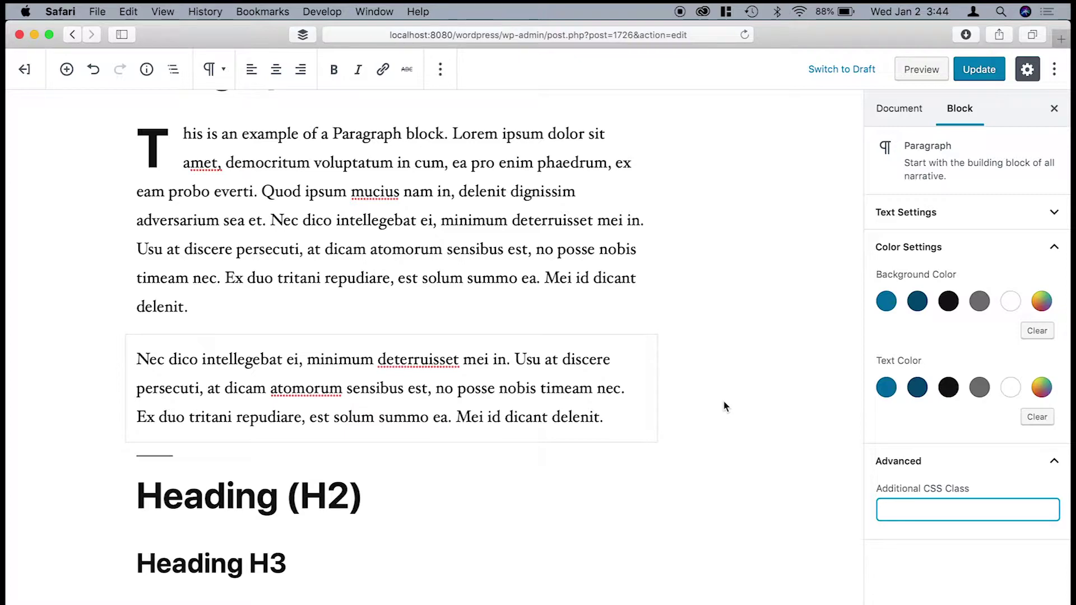
scroll(543, 359, "down", 7)
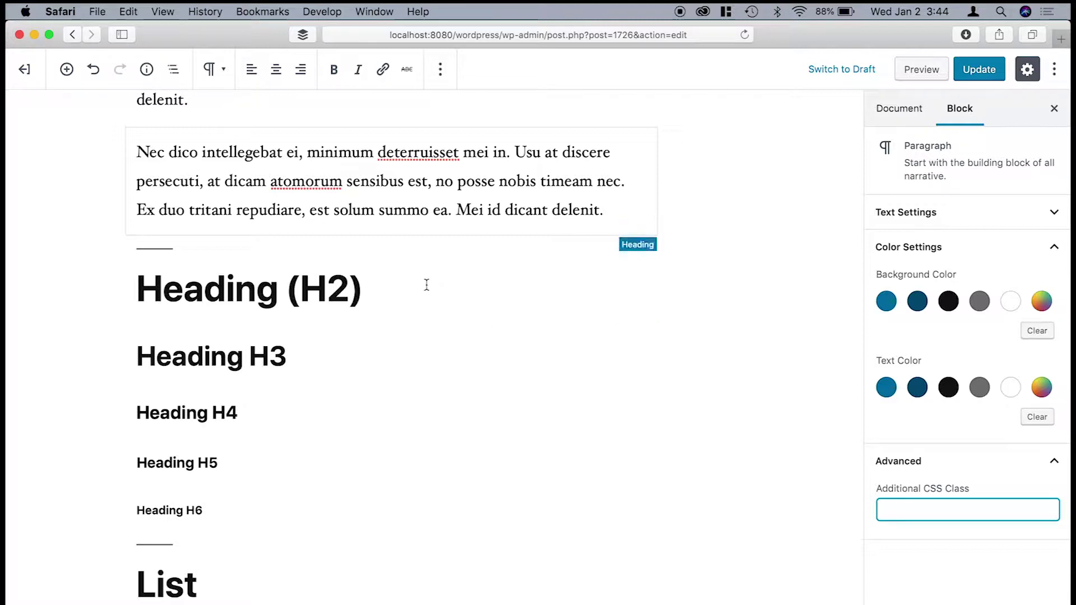
left_click(368, 283)
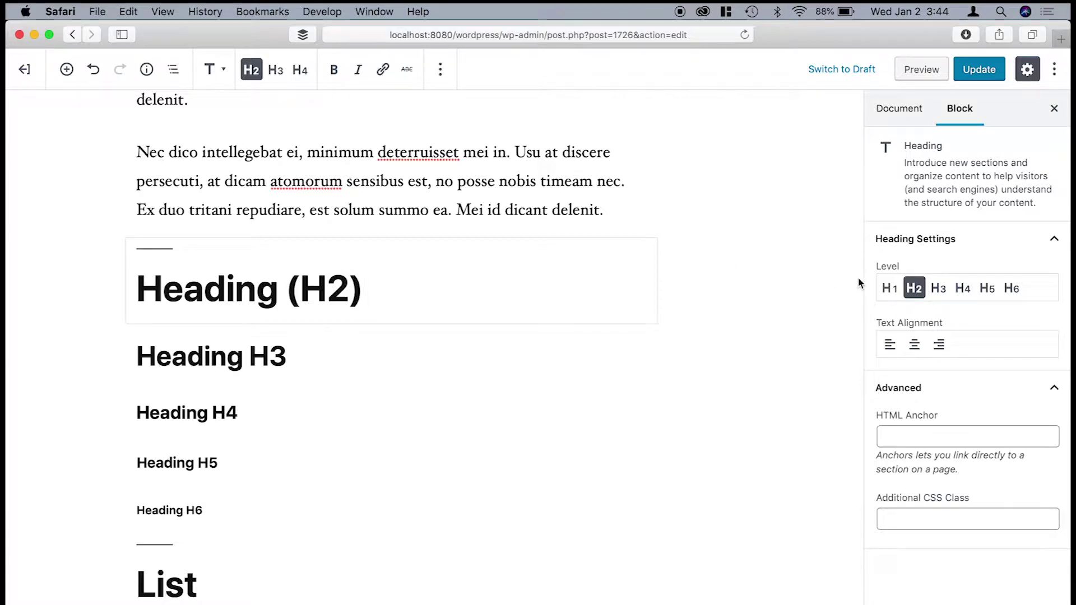
Try heading level 6, return the heading to H2, and turn off Top Toolbar.
left_click(918, 293)
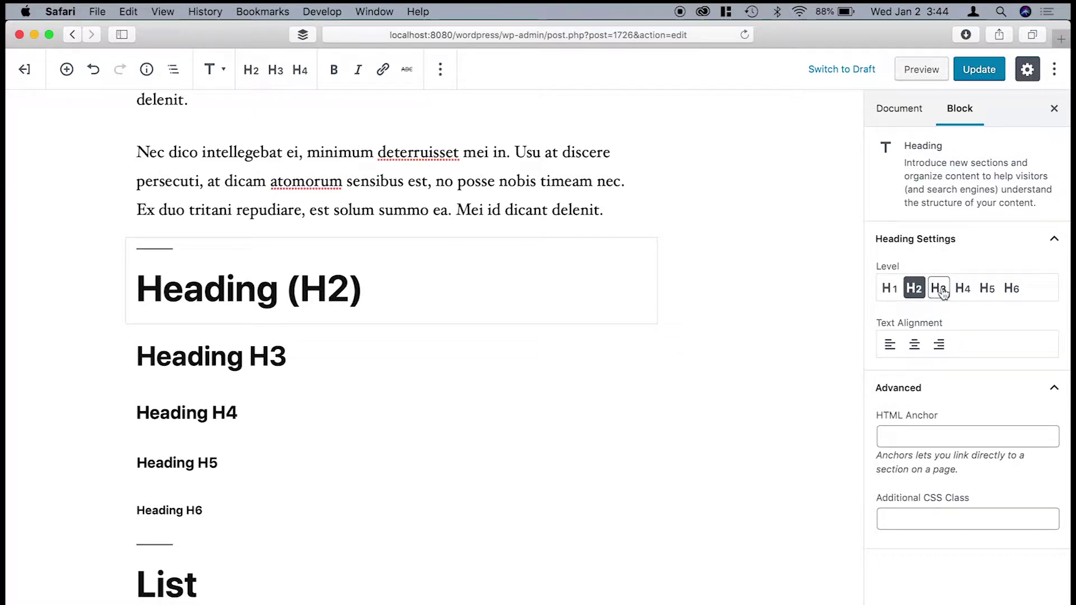
left_click(1010, 295)
left_click(915, 288)
left_click(1054, 73)
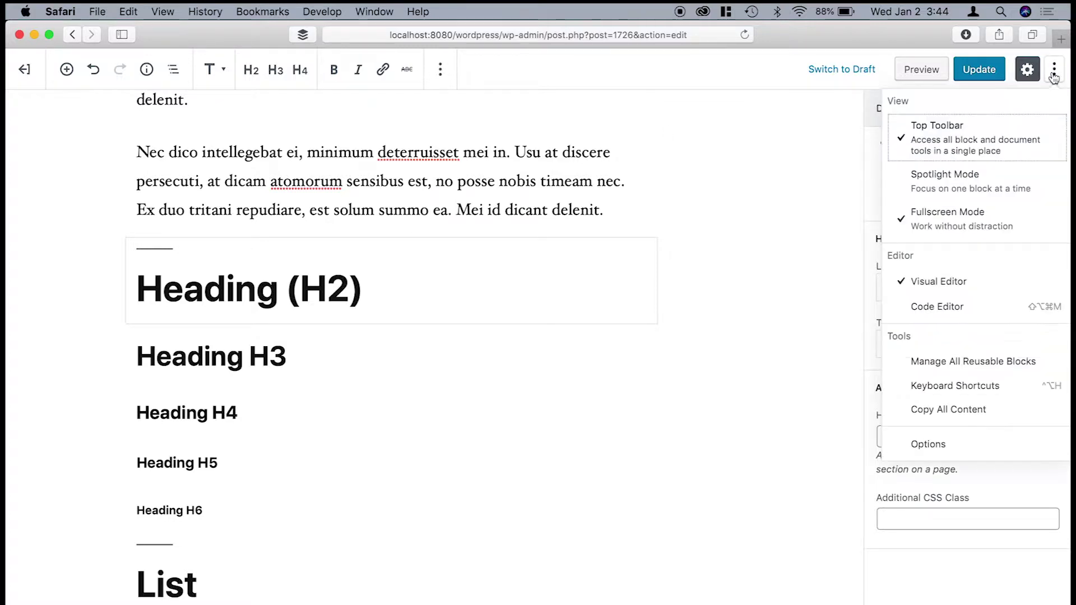
left_click(937, 133)
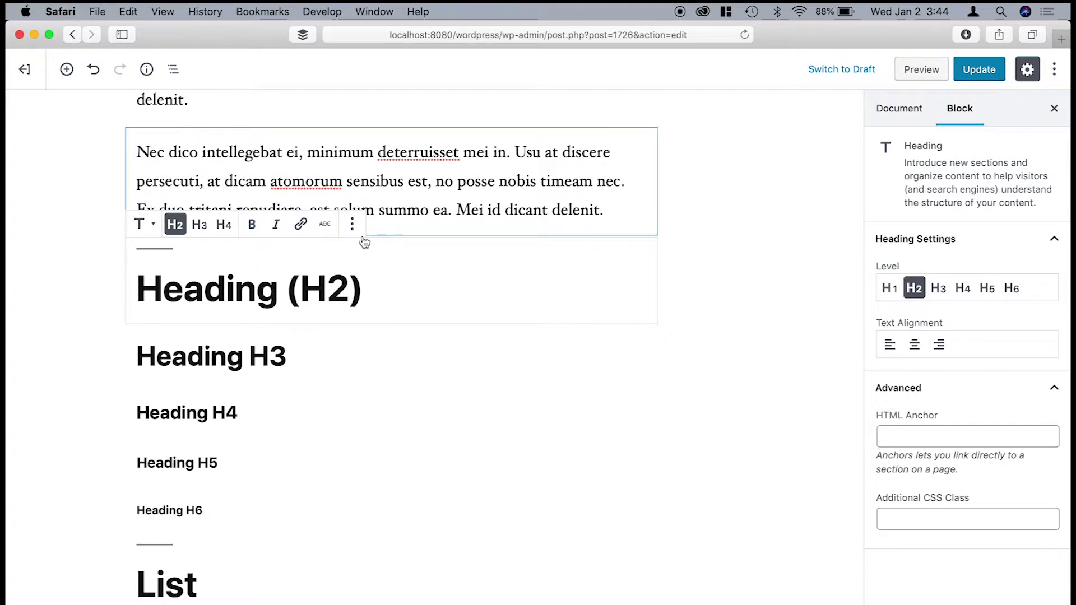
mouse_move(268, 258)
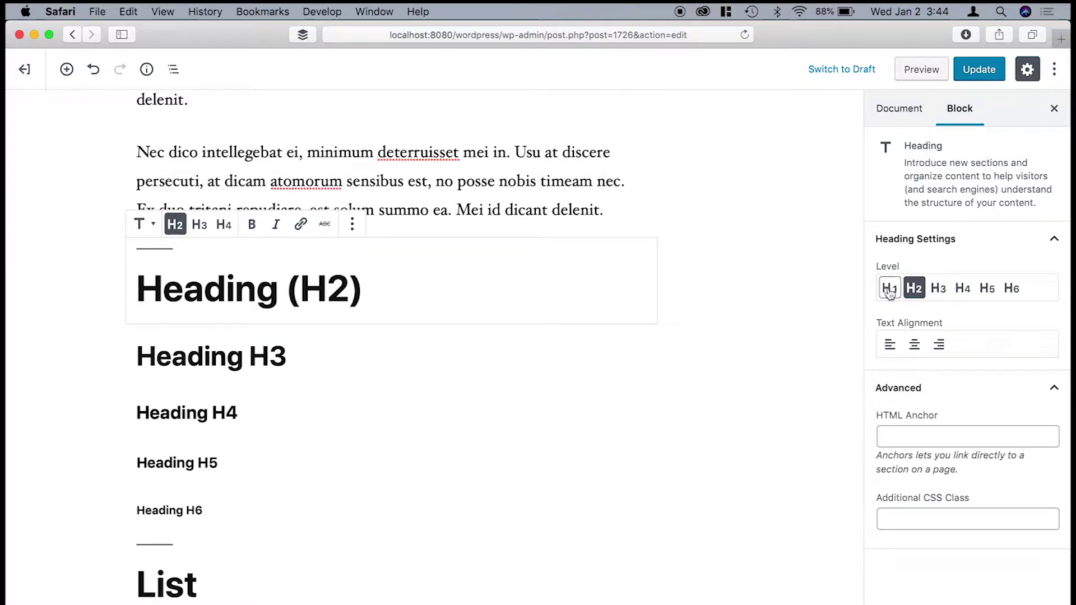
Centre the Heading (H2) text, then left-align it again.
left_click(916, 346)
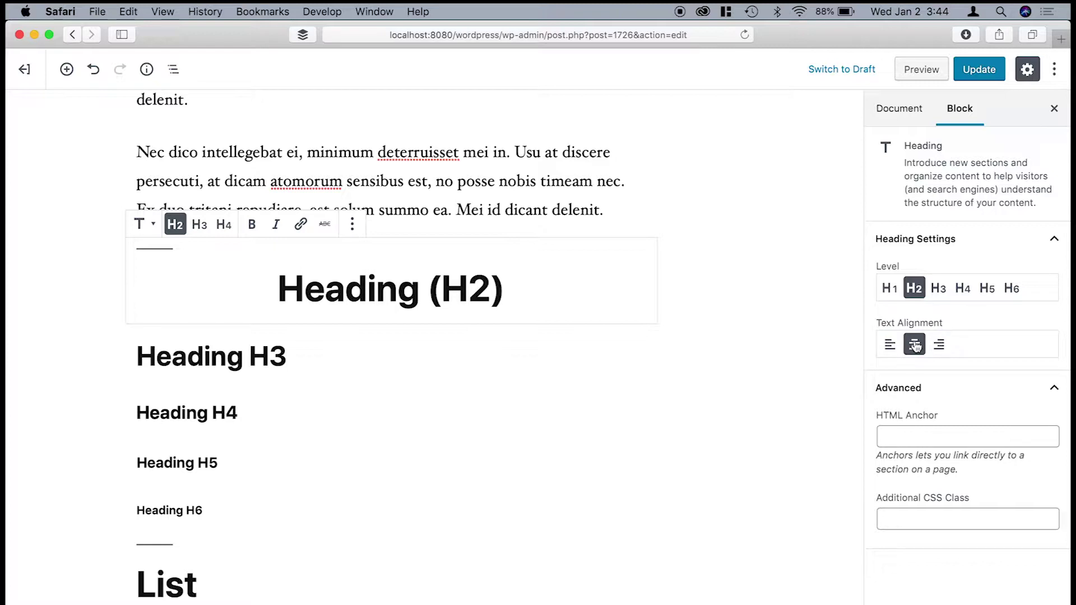
left_click(890, 345)
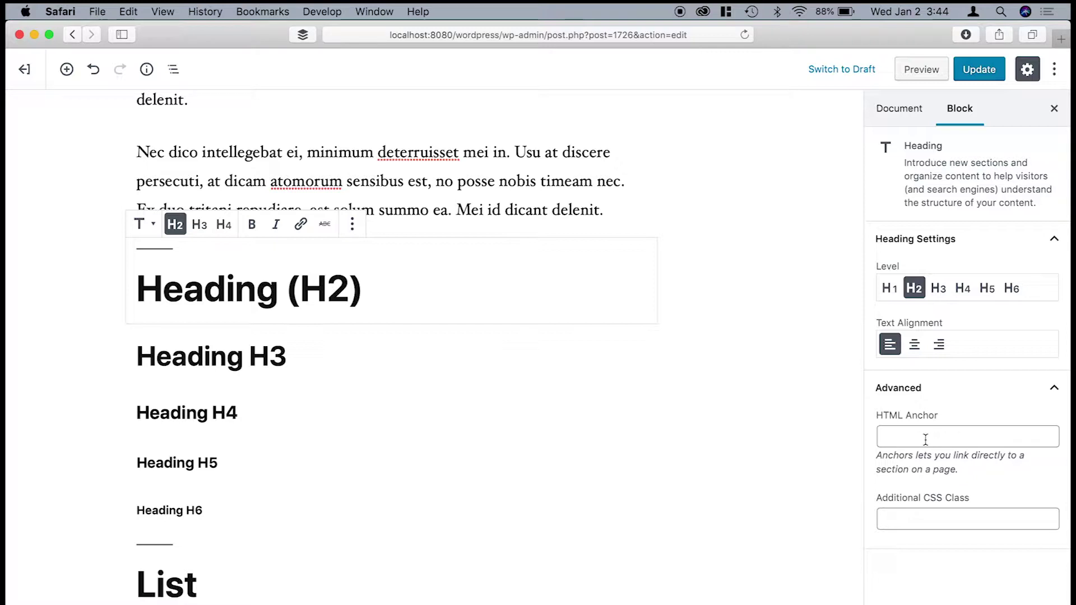
scroll(588, 296, "up", 5)
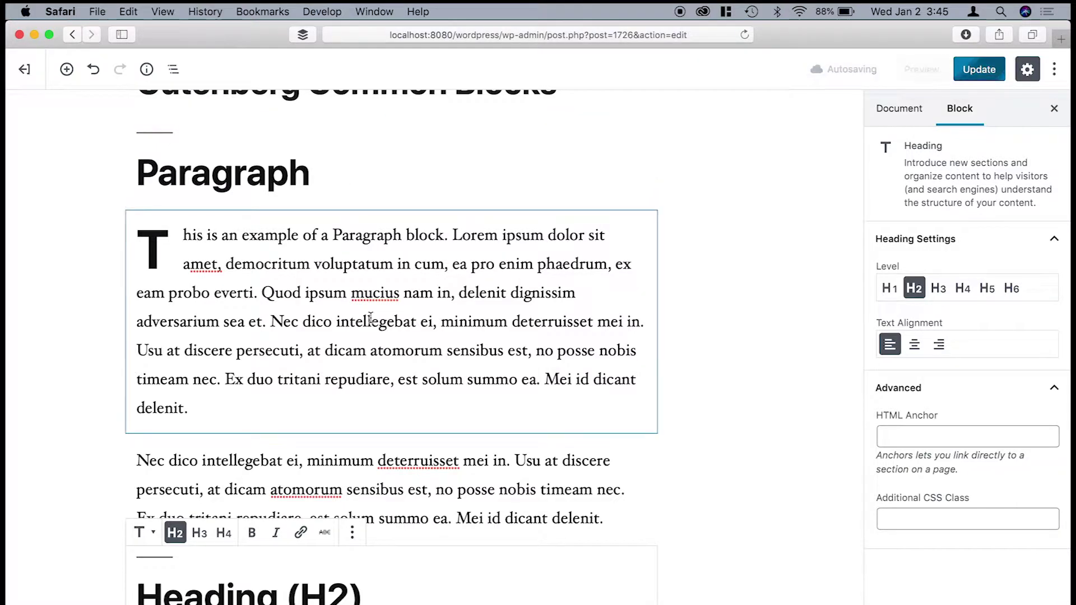
Select the bulleted list and test merging its second item into the first, then splitting it back out.
scroll(371, 318, "down", 5)
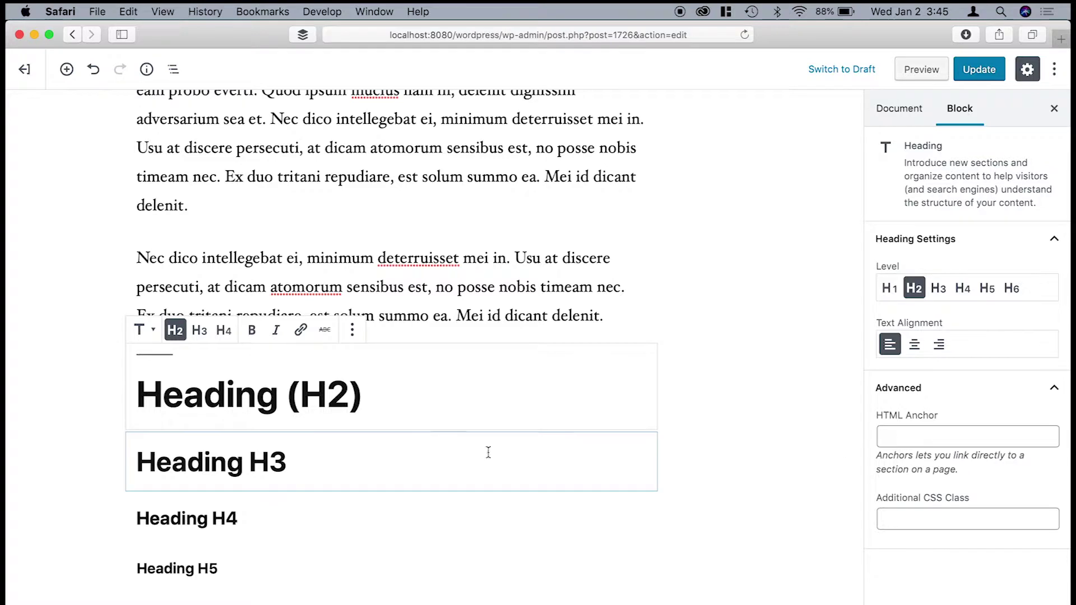
scroll(449, 453, "down", 2)
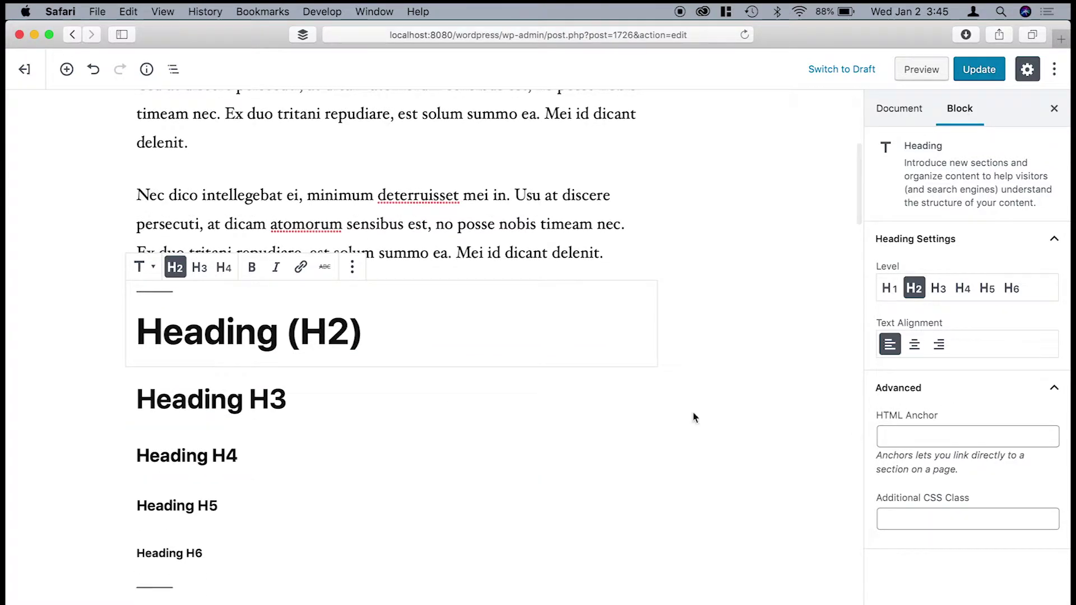
scroll(413, 416, "down", 8)
scroll(413, 422, "down", 5)
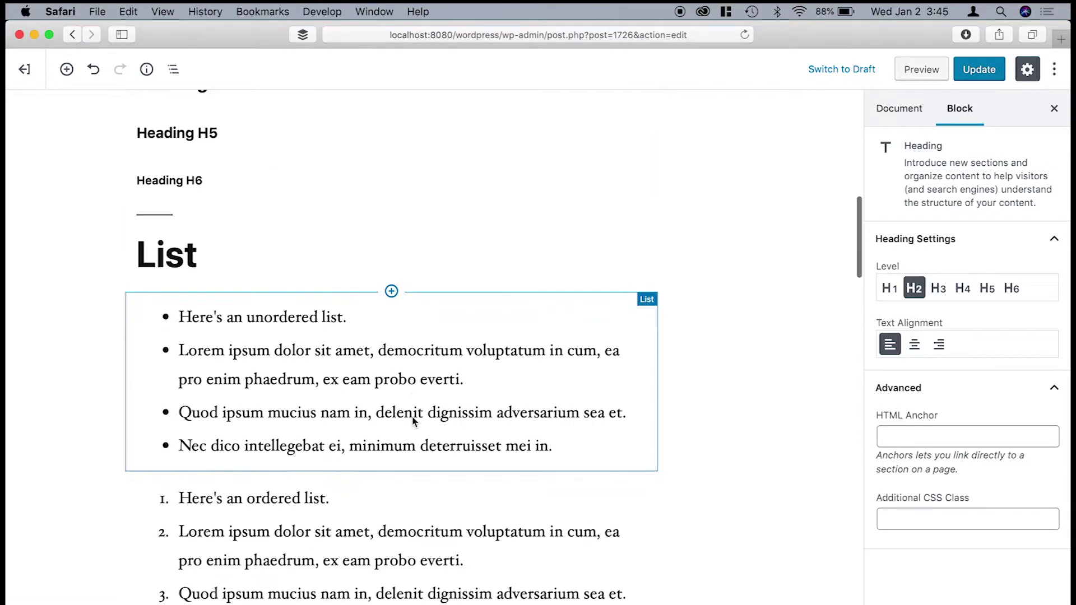
scroll(412, 416, "down", 3)
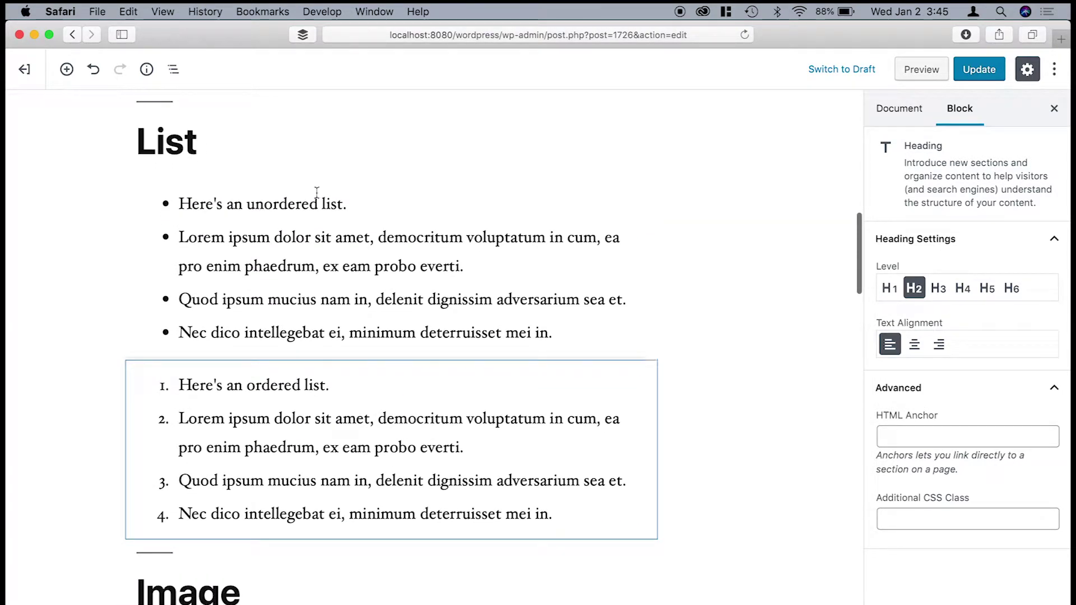
left_click(282, 217)
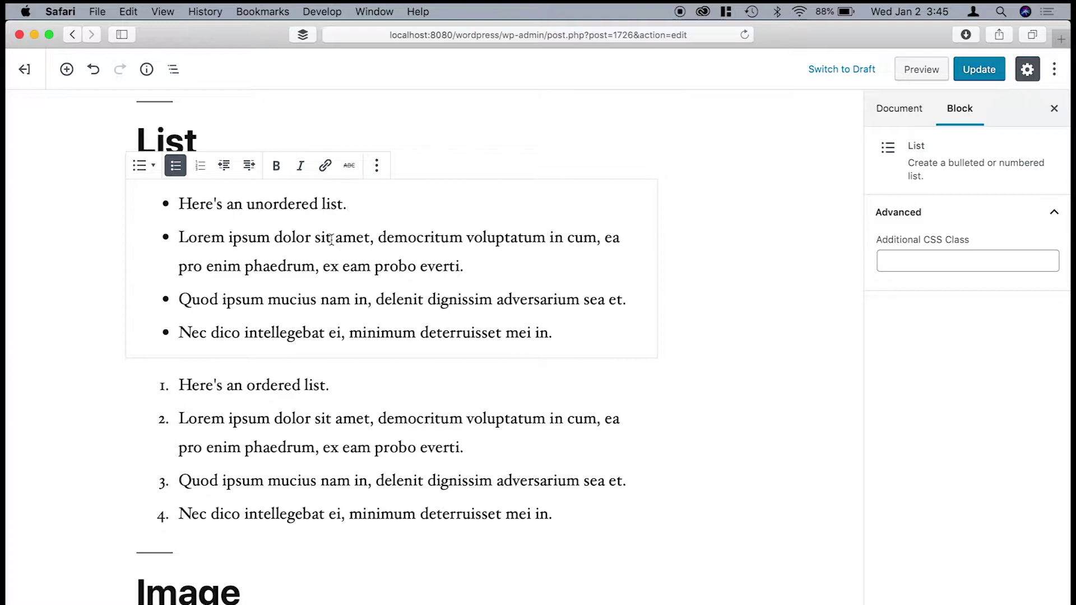
key("Right")
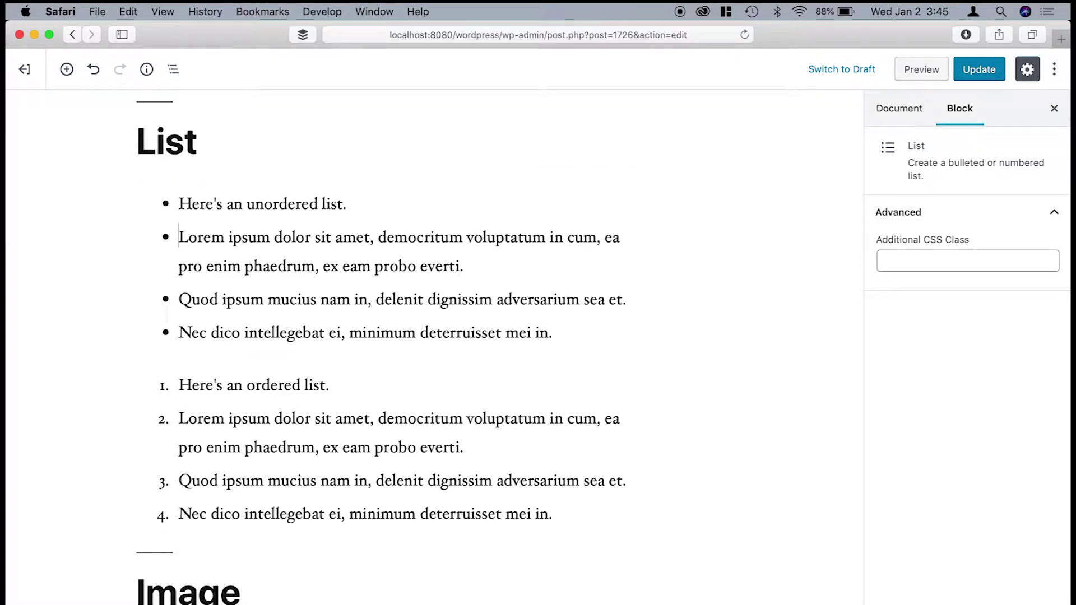
left_click(181, 231)
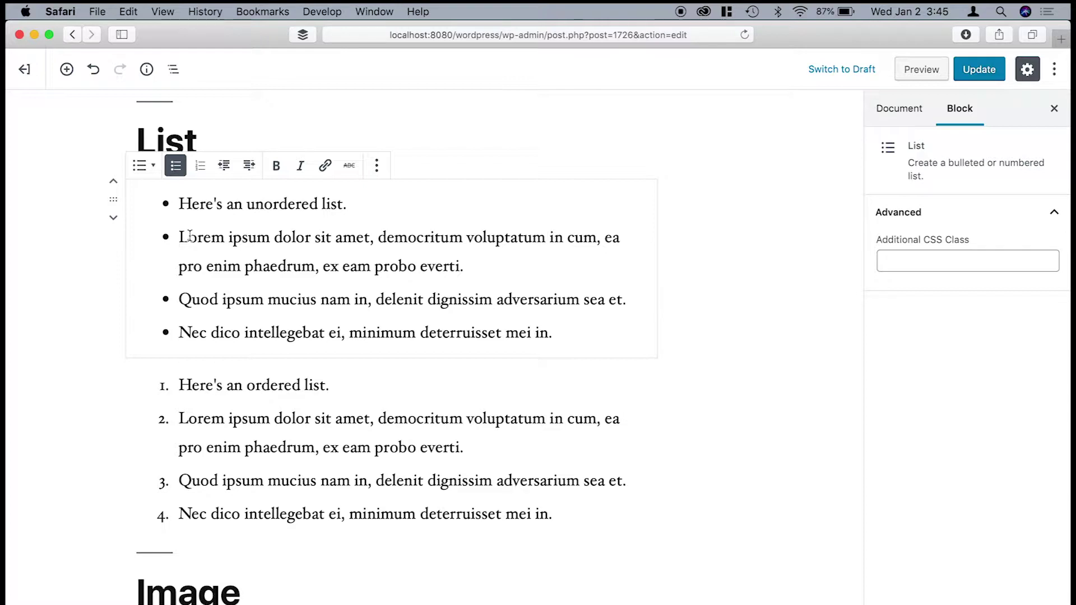
key("BackSpace")
key("Return")
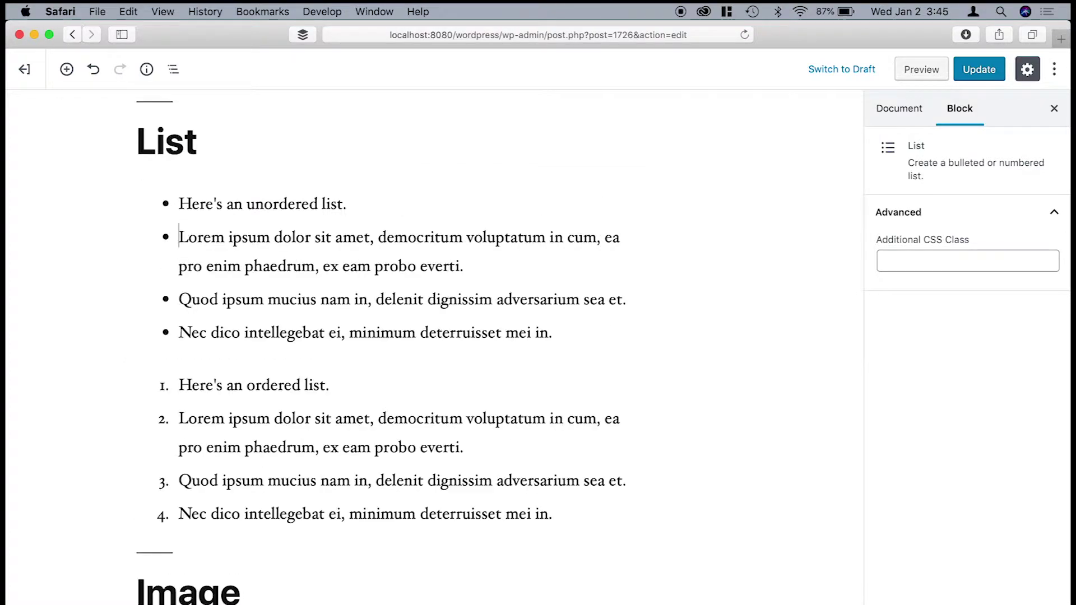
key("BackSpace")
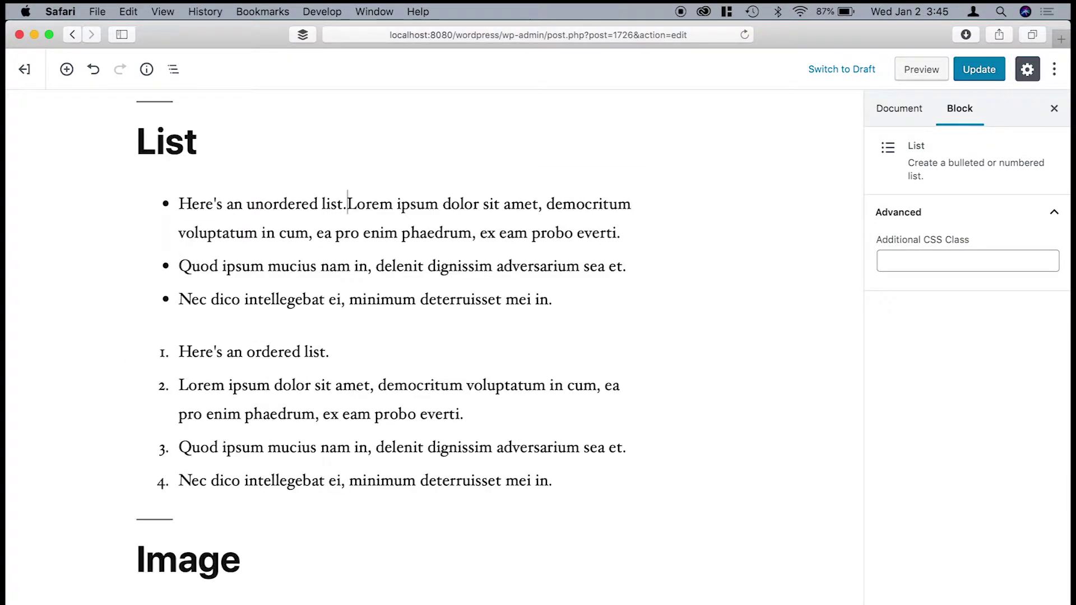
key("Return")
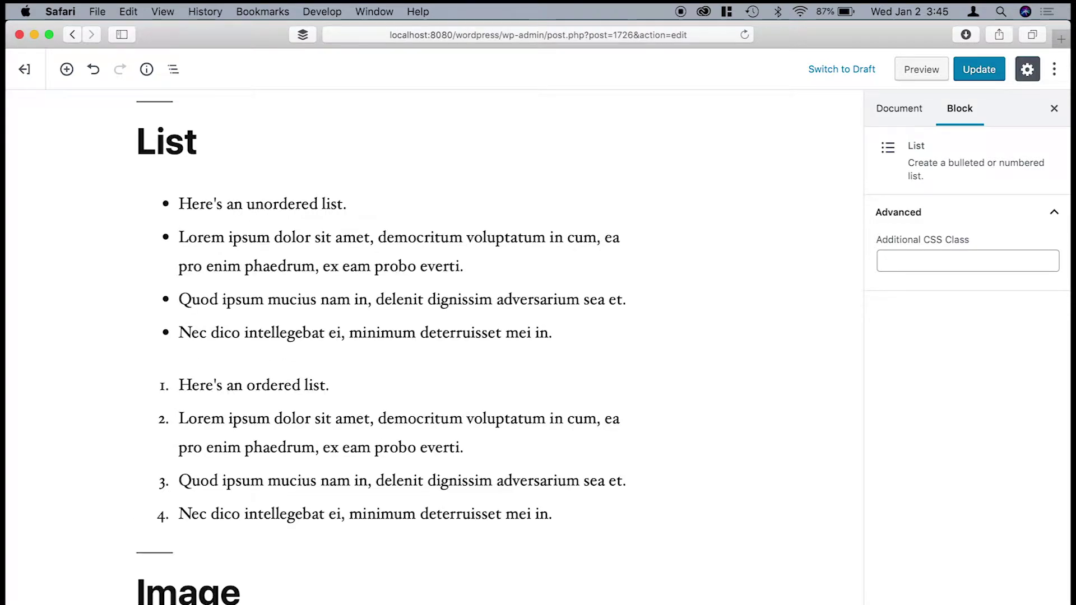
Indent the 'Lorem ipsum dolor sit amet' bullet as a nested sub-item under the first item.
mouse_move(129, 229)
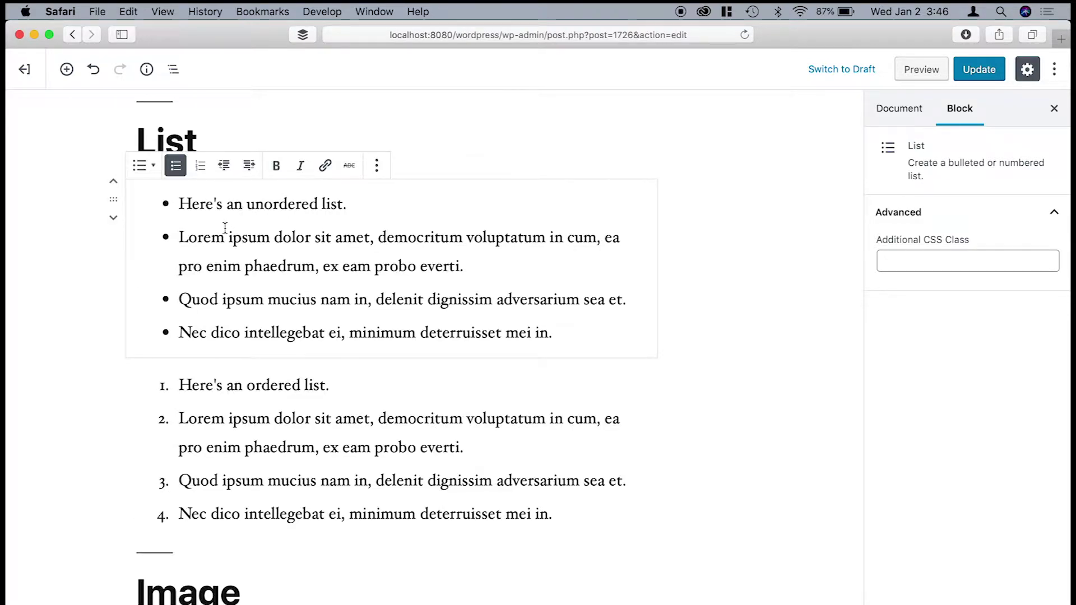
left_click(143, 385)
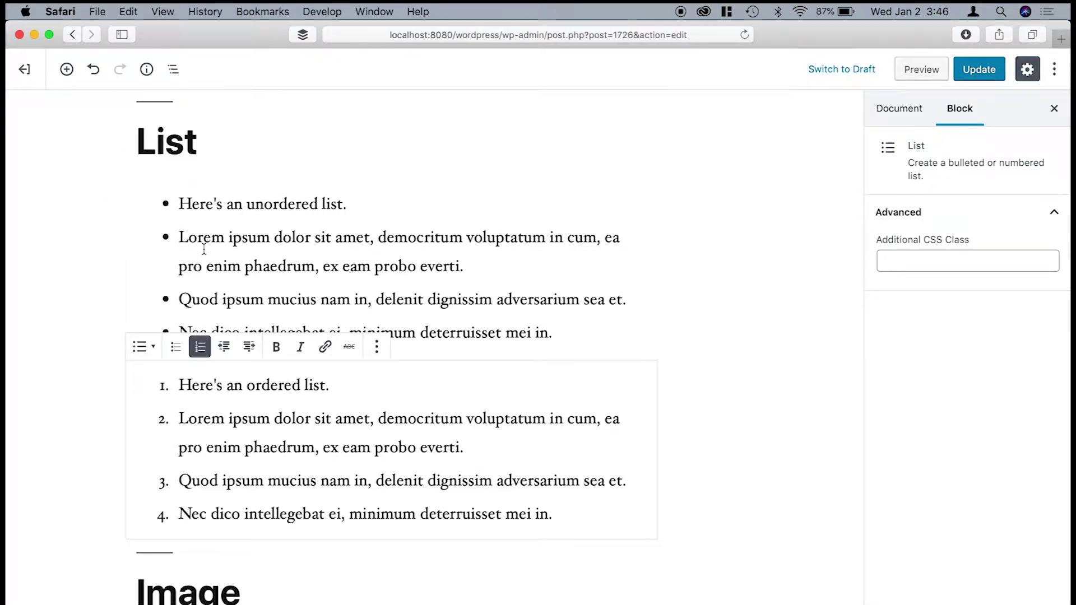
scroll(266, 448, "down", 1)
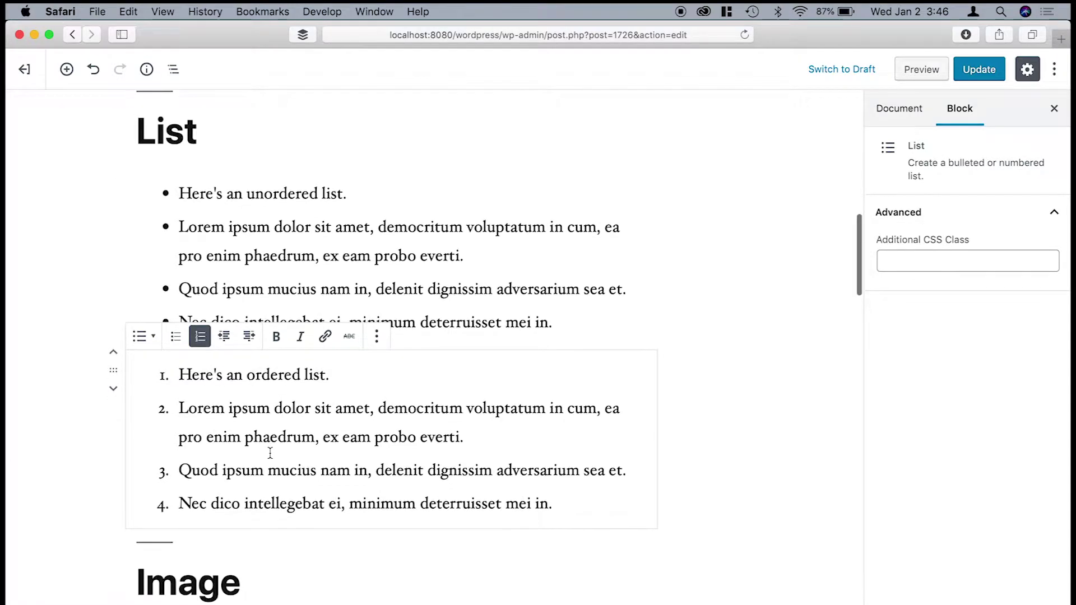
scroll(257, 435, "down", 3)
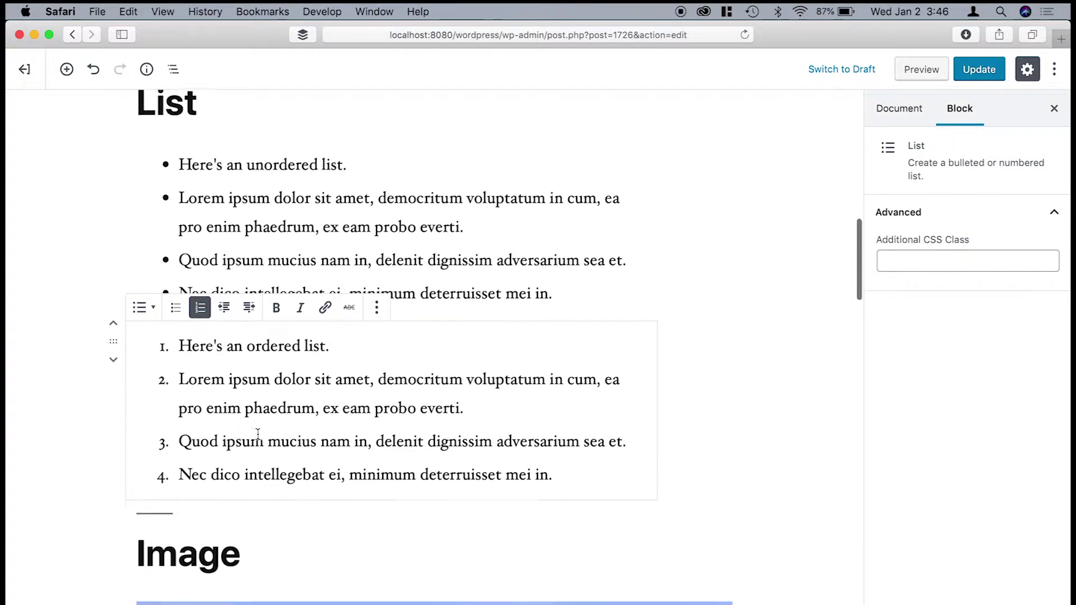
left_click(180, 191)
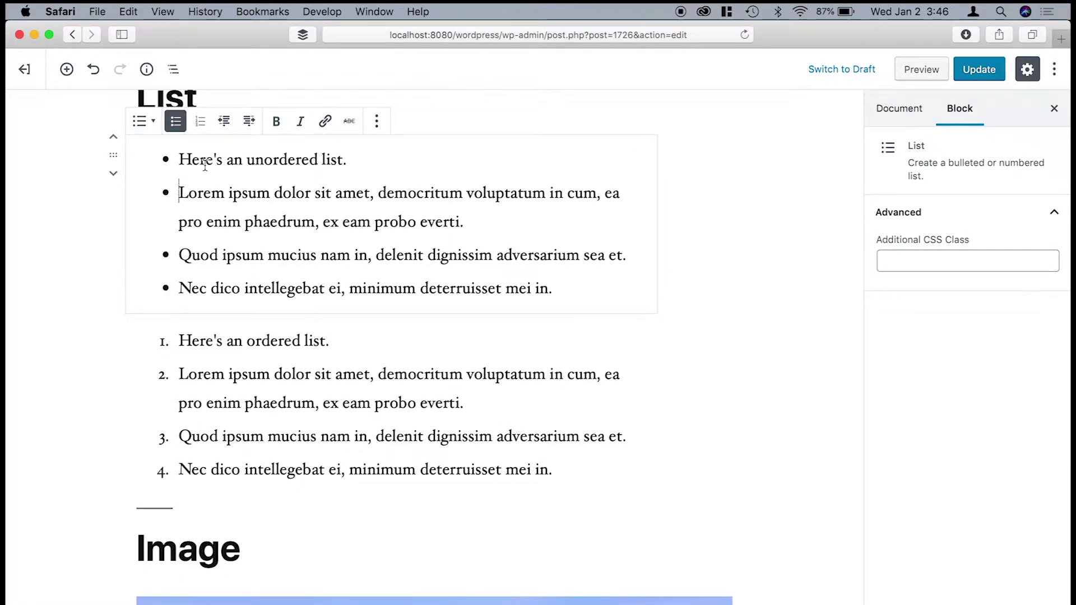
left_click(249, 122)
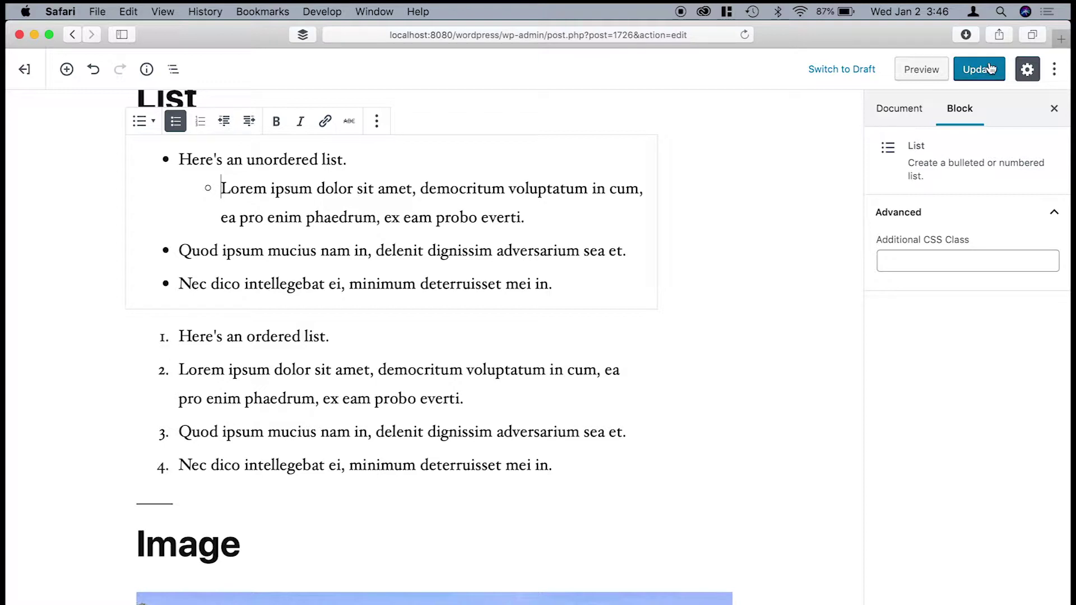
Show the Keyboard Shortcuts reference from the More tools menu, browse it, then dismiss it.
left_click(1054, 71)
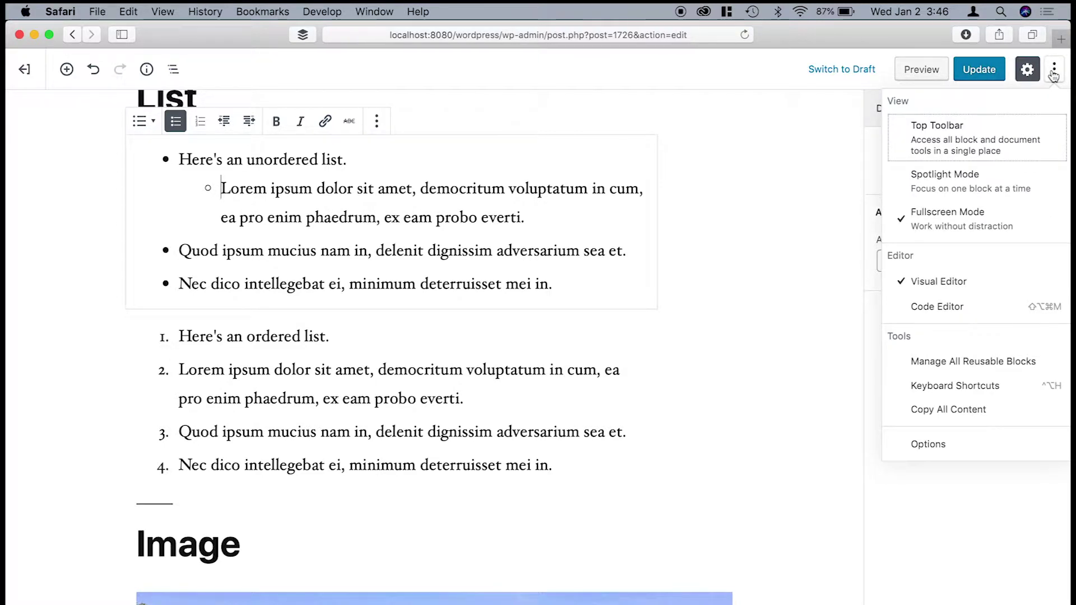
left_click(990, 394)
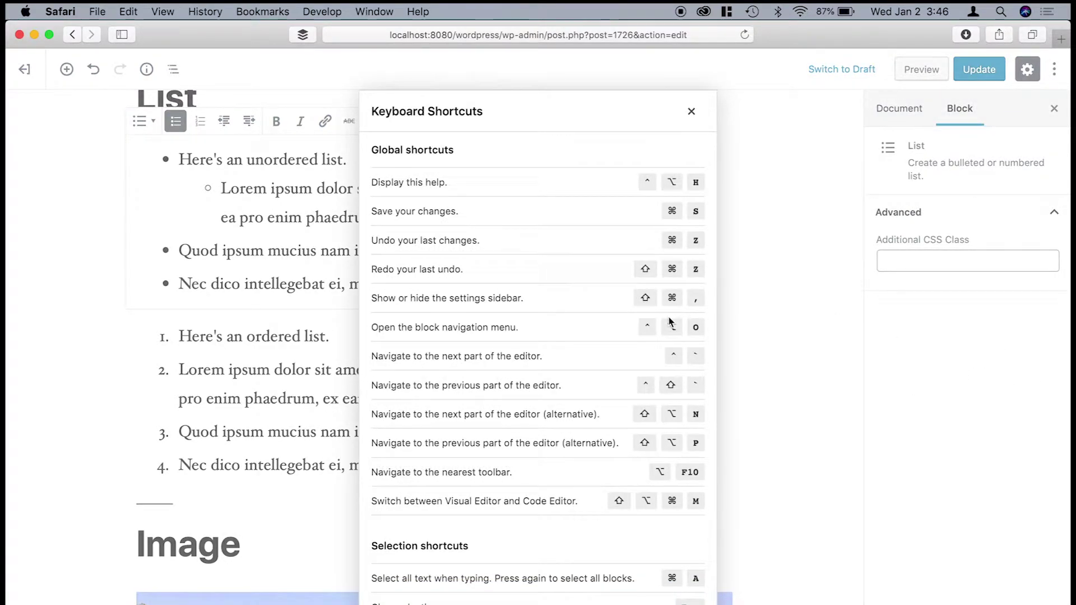
scroll(671, 321, "down", 5)
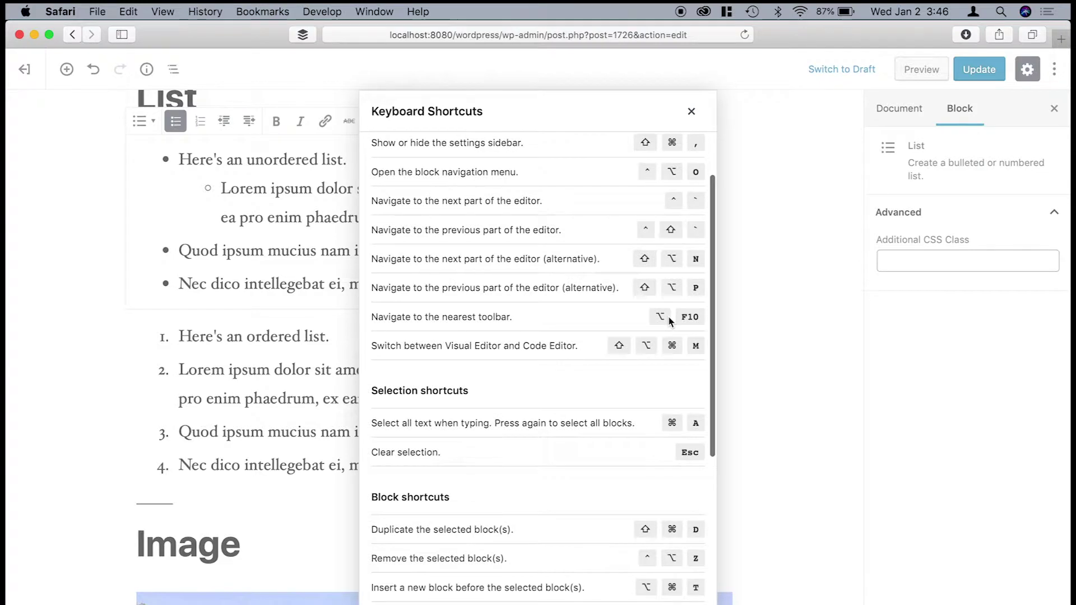
scroll(670, 321, "down", 6)
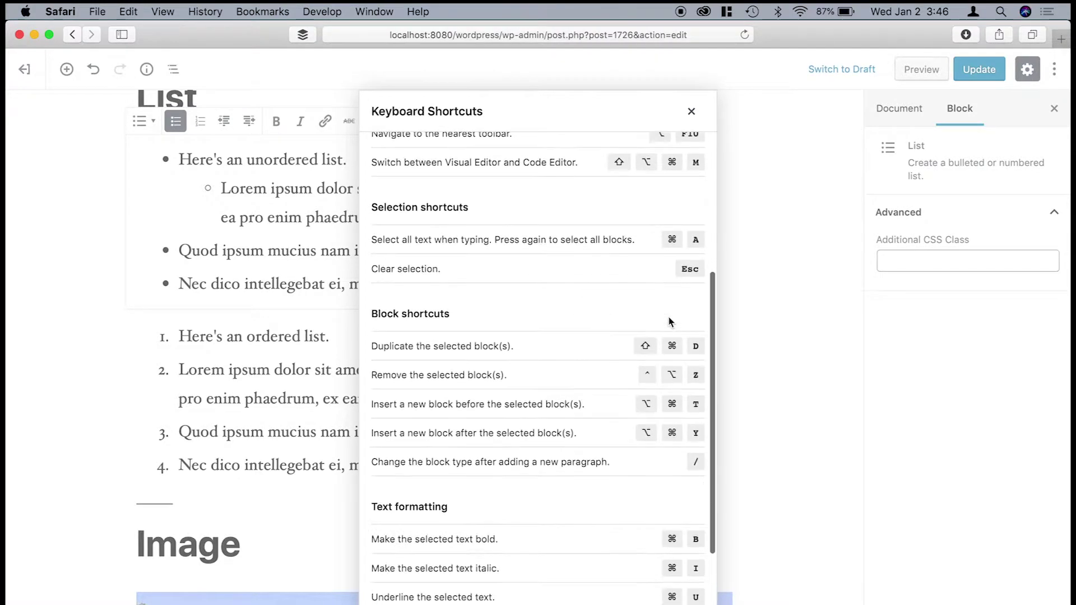
scroll(671, 322, "down", 5)
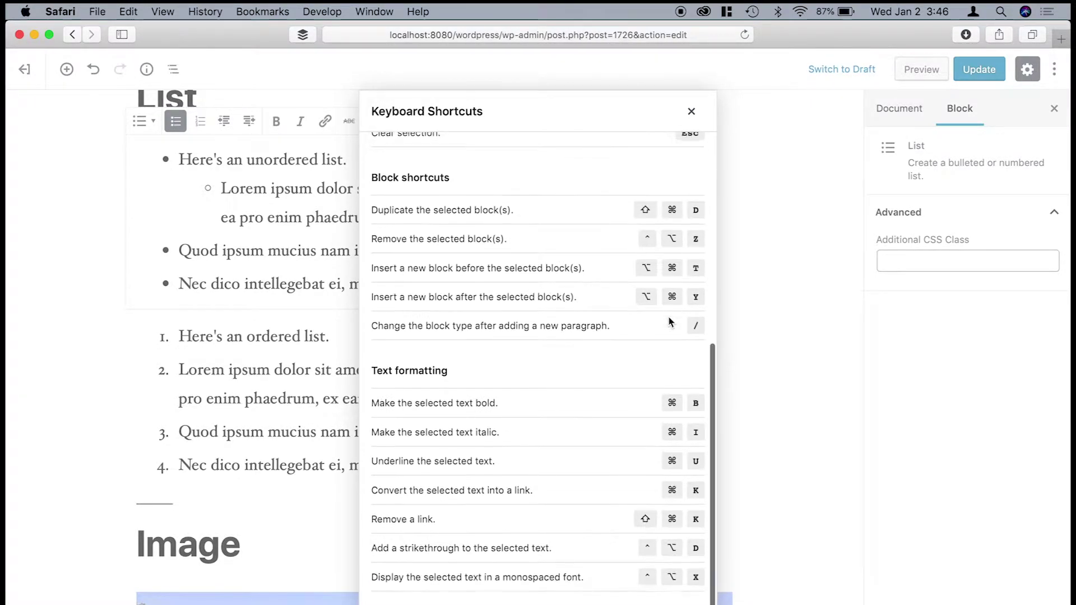
scroll(668, 320, "up", 1)
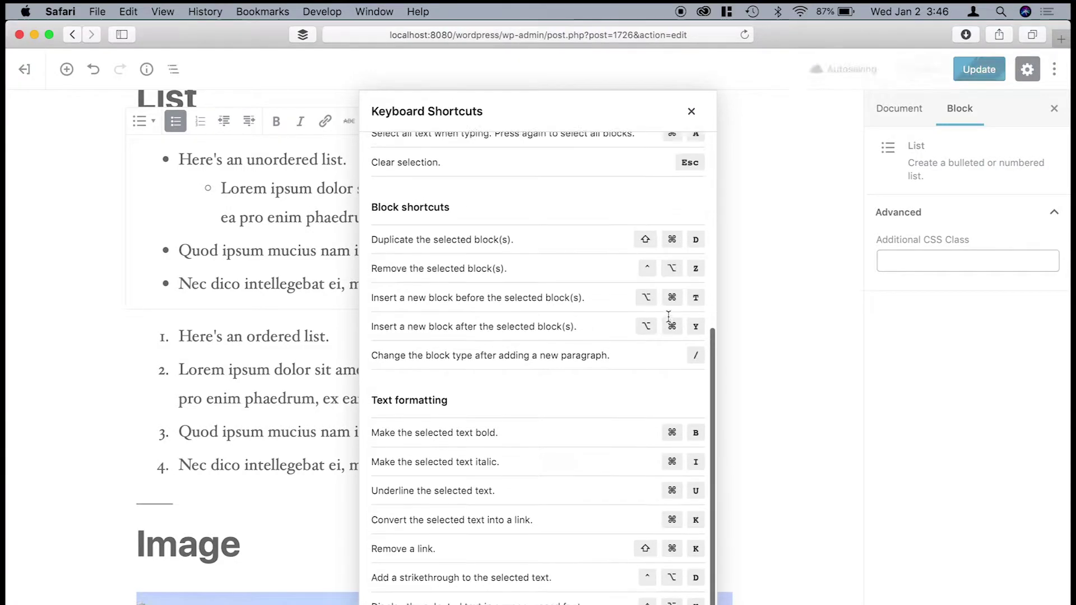
scroll(669, 317, "up", 12)
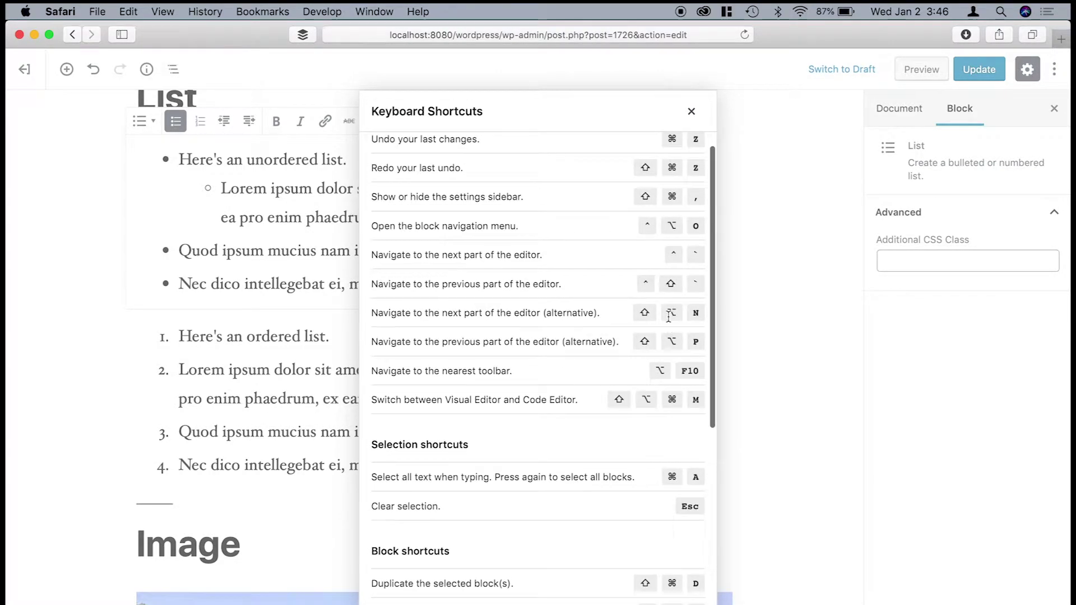
scroll(668, 317, "up", 3)
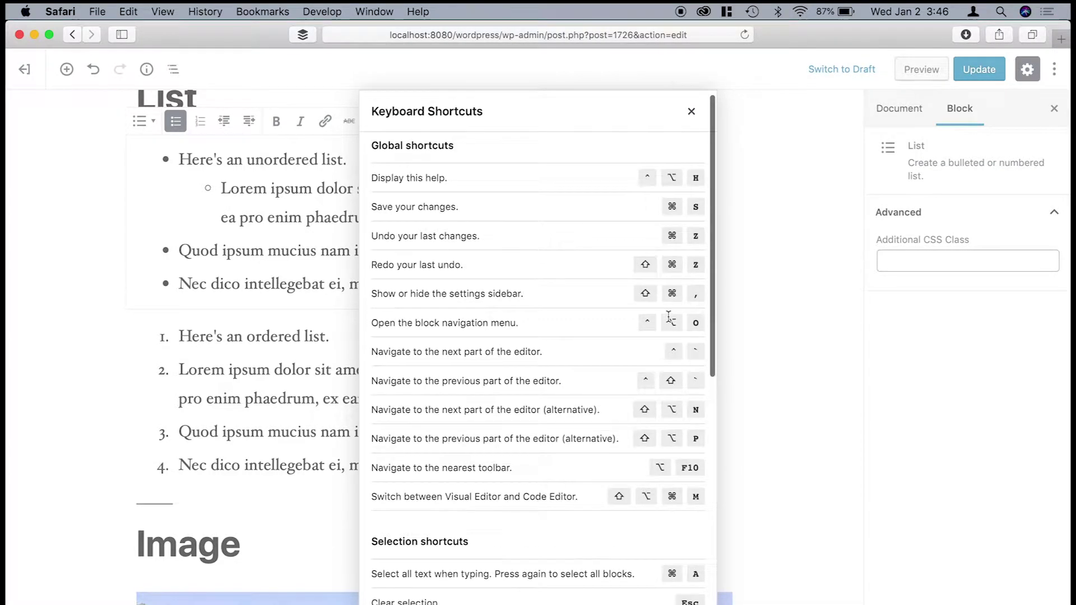
left_click(691, 114)
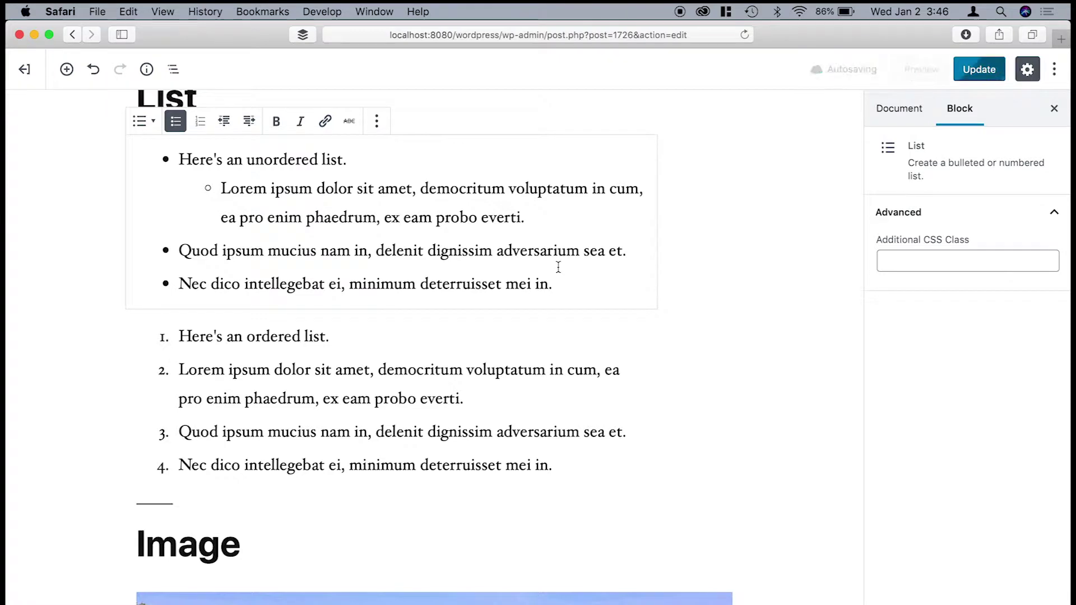
Insert a new empty block directly above the Huatulco coastline image using its Insert Before option.
scroll(559, 267, "down", 2)
scroll(559, 267, "down", 2)
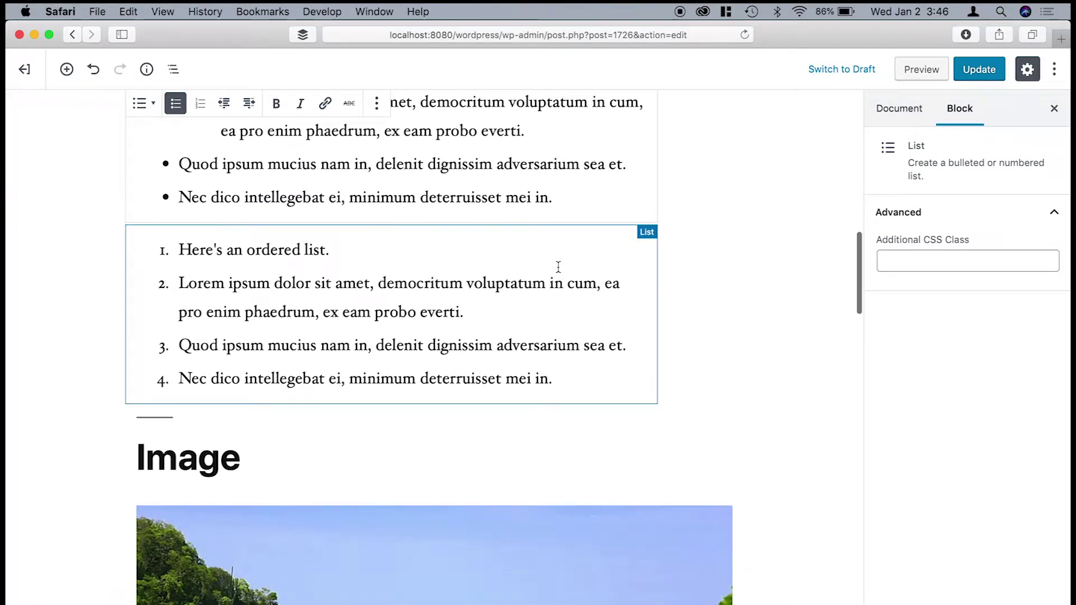
scroll(559, 267, "down", 5)
scroll(559, 267, "down", 7)
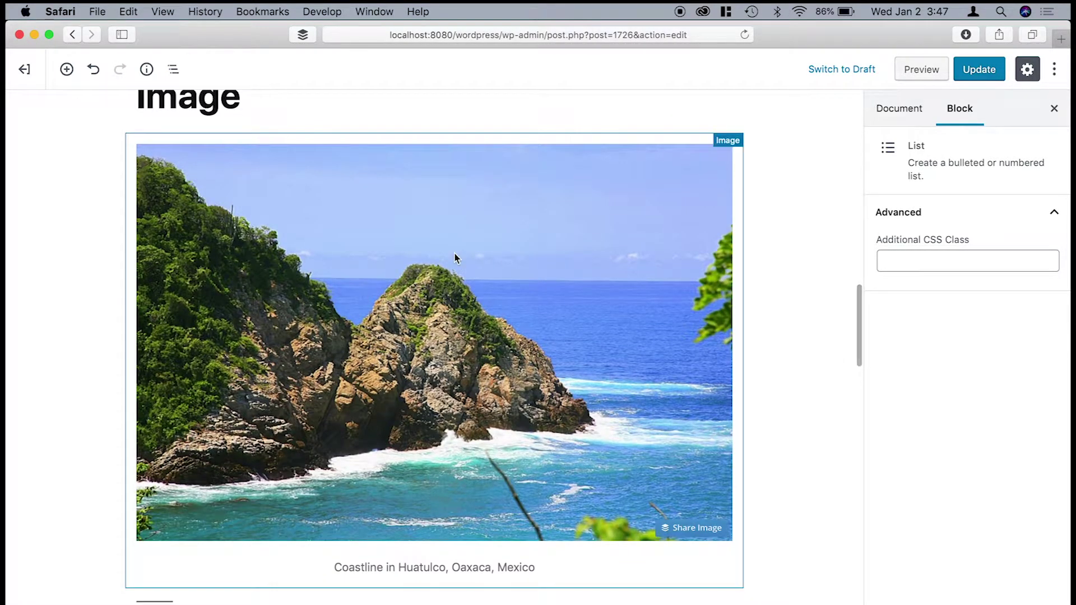
left_click(462, 273)
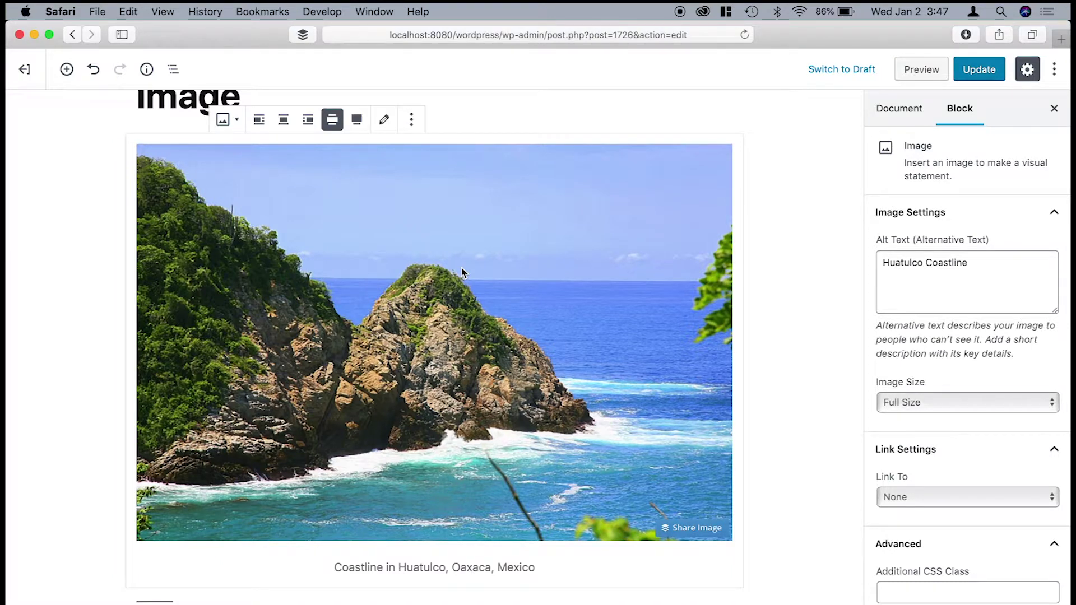
scroll(437, 232, "up", 1)
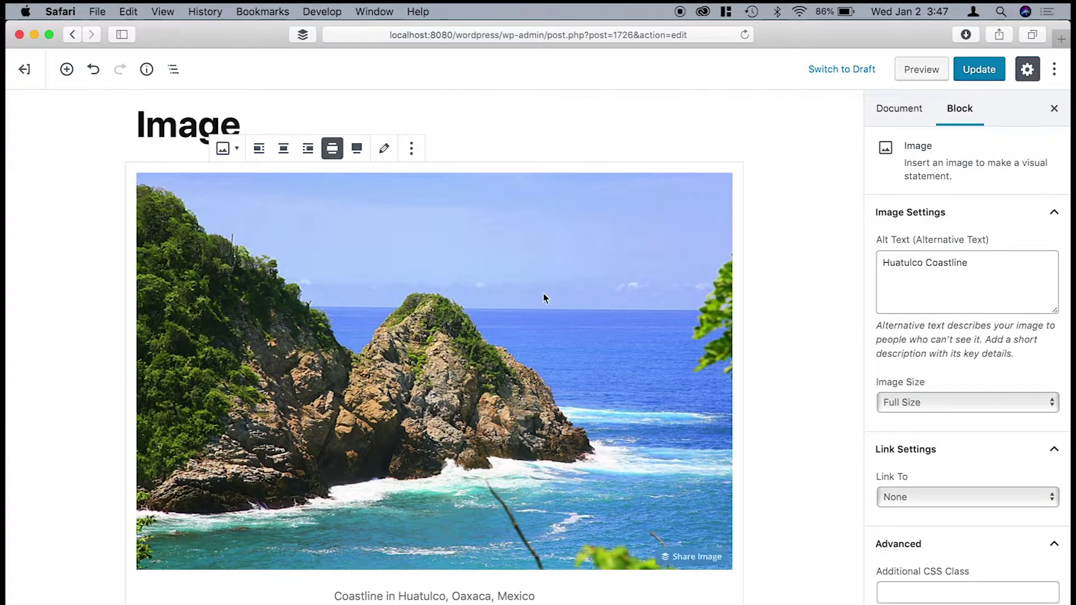
scroll(543, 294, "down", 2)
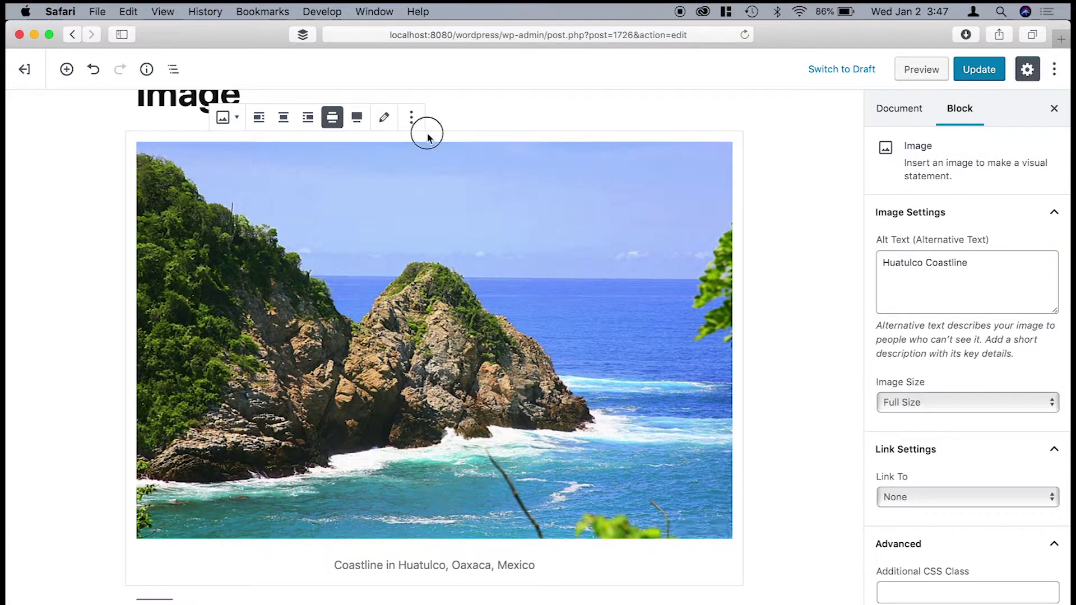
left_click(413, 119)
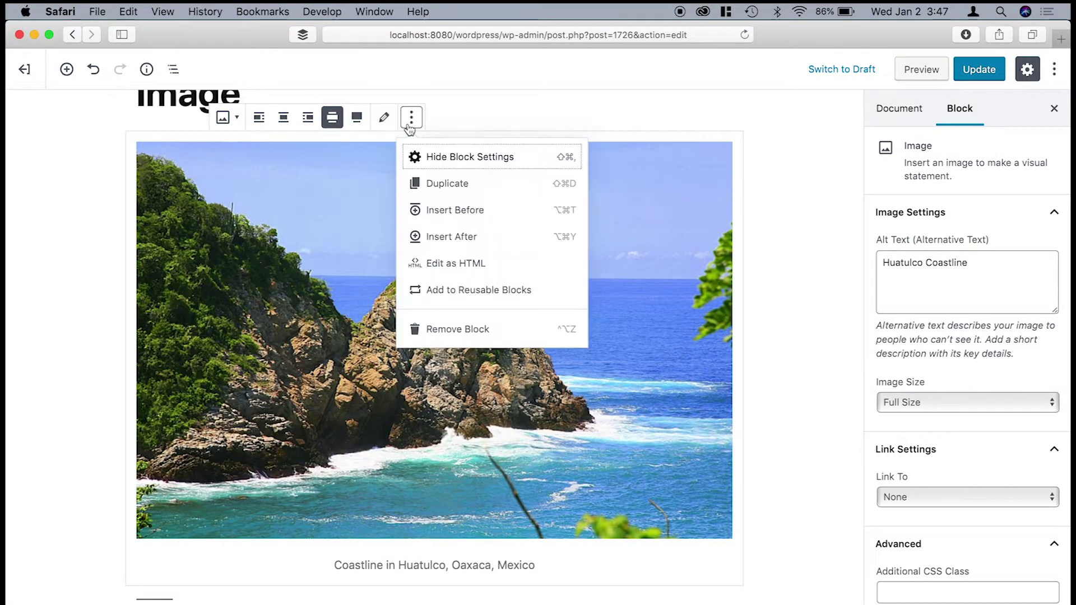
left_click(438, 211)
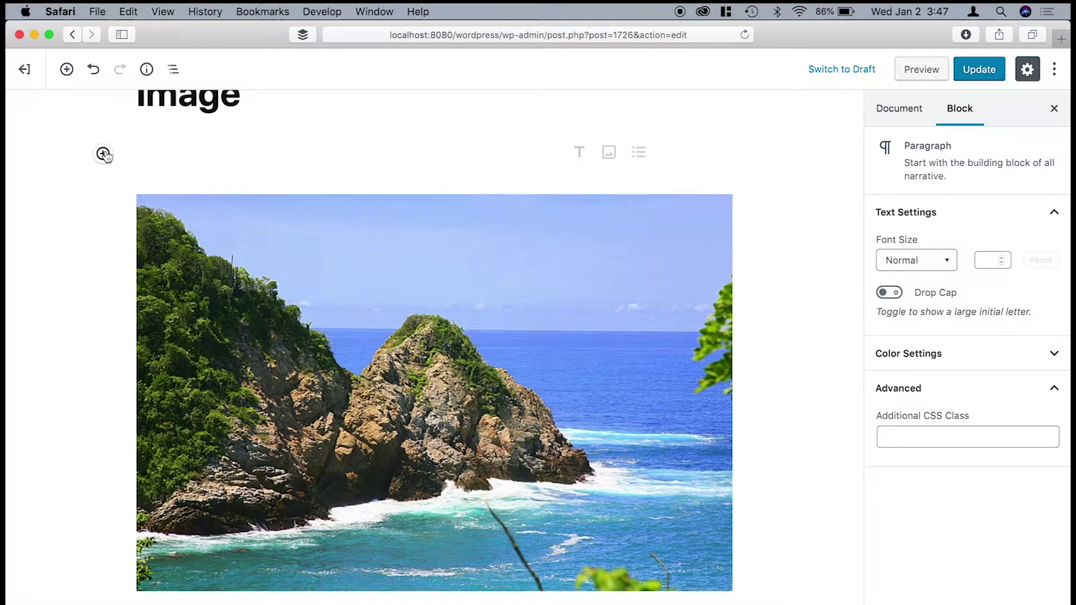
Fill the empty block with the 'Seed pods on stem, Woodvale' photo from the Media Library.
left_click(610, 154)
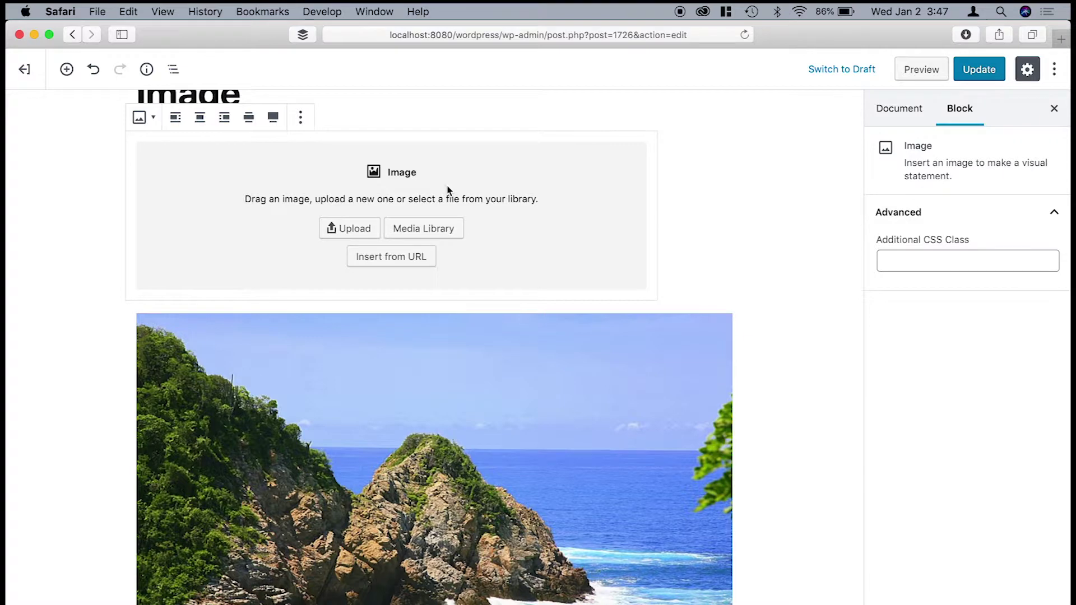
left_click(437, 233)
scroll(503, 385, "down", 2)
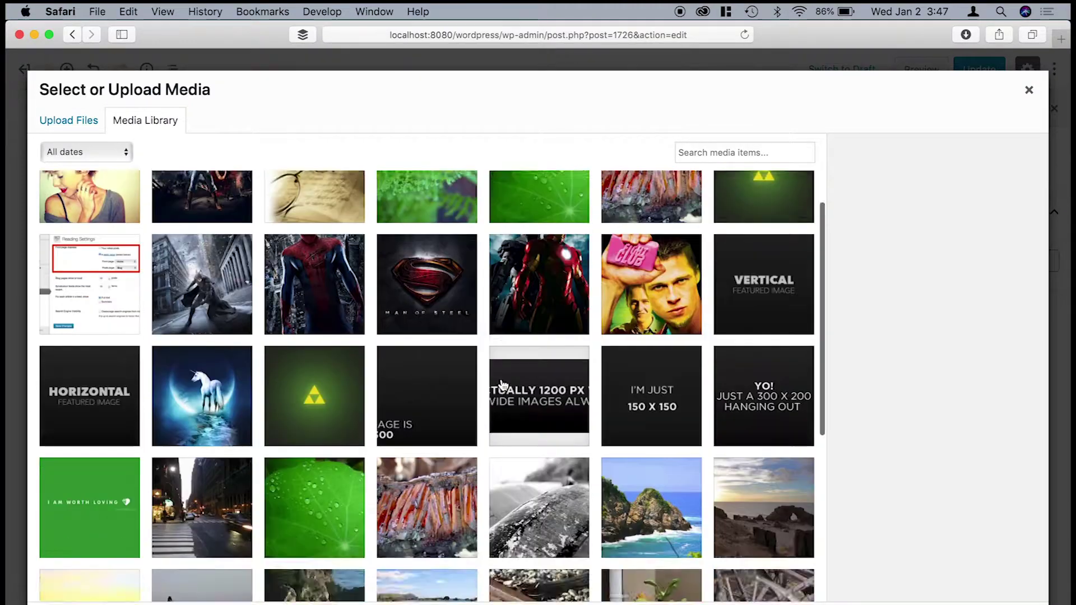
scroll(503, 385, "down", 5)
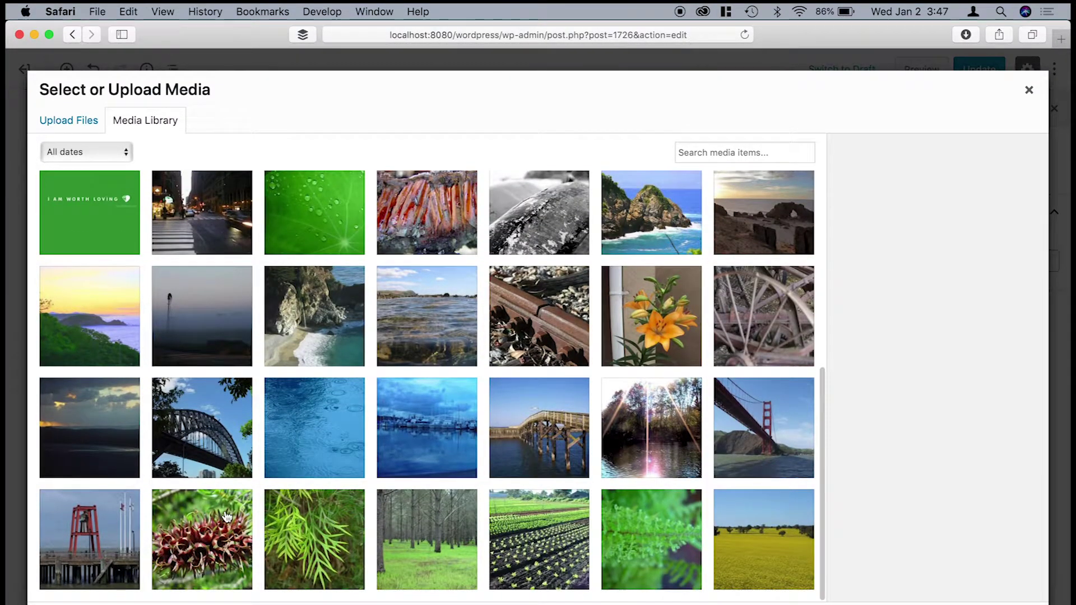
left_click(227, 516)
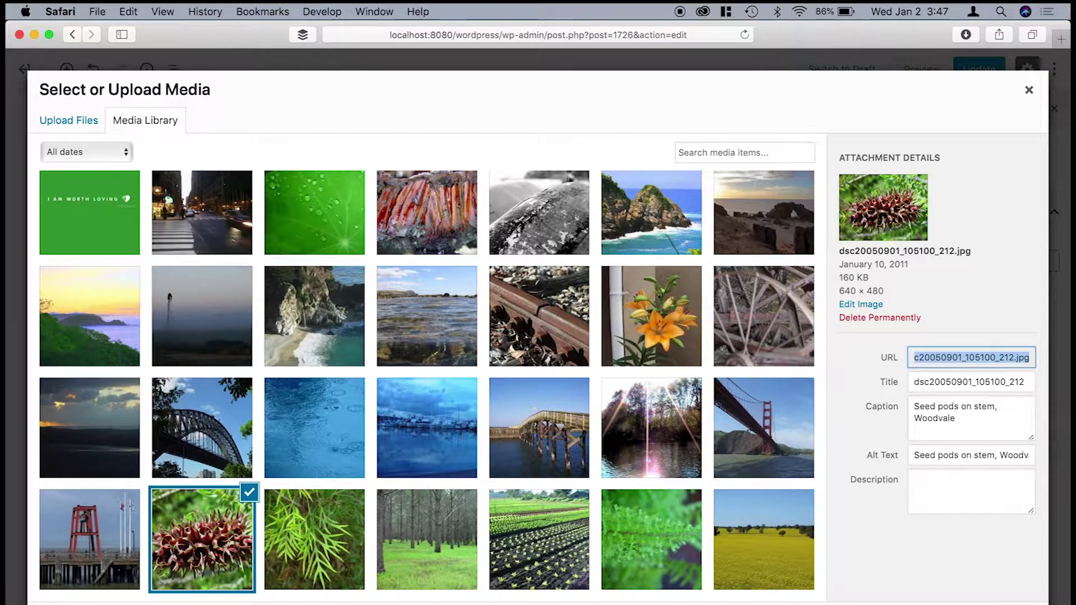
left_click(1014, 603)
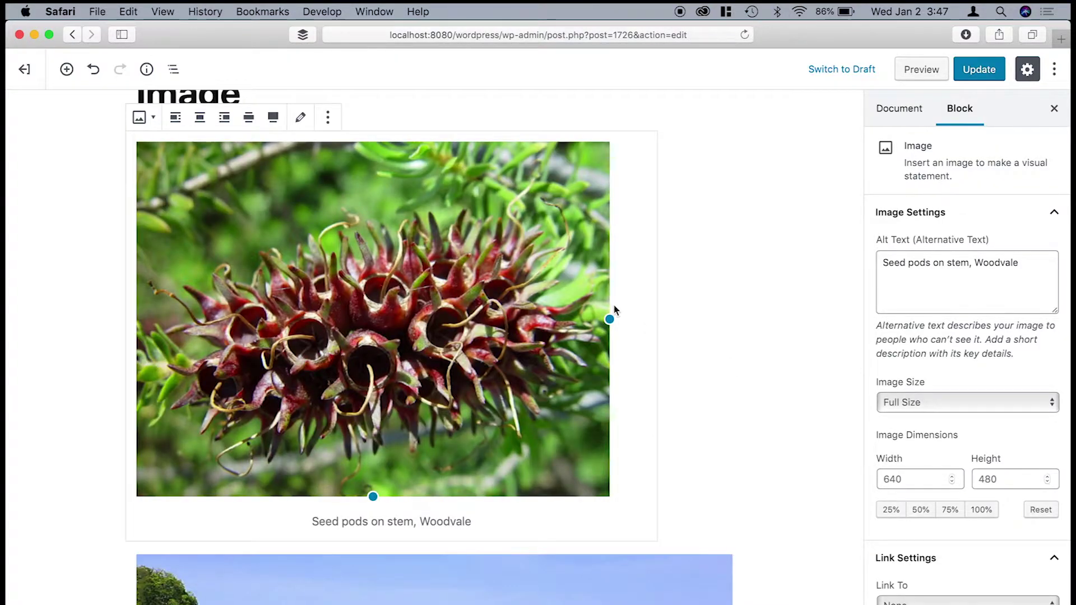
Switch the seed-pods image to Thumbnail size, then restore it to Full Size (640 × 480).
scroll(613, 305, "up", 2)
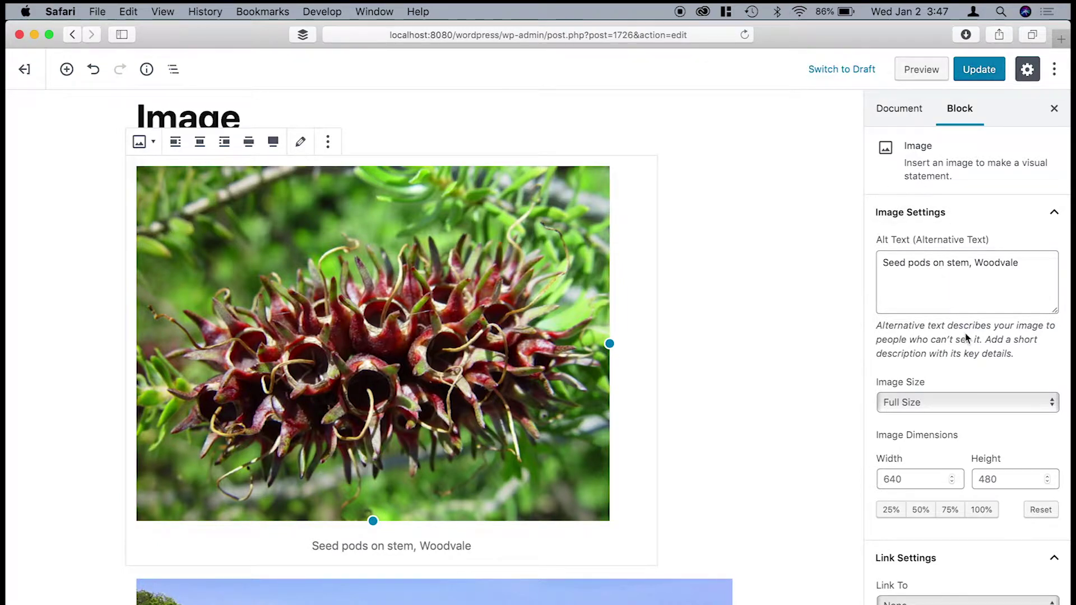
left_click(963, 403)
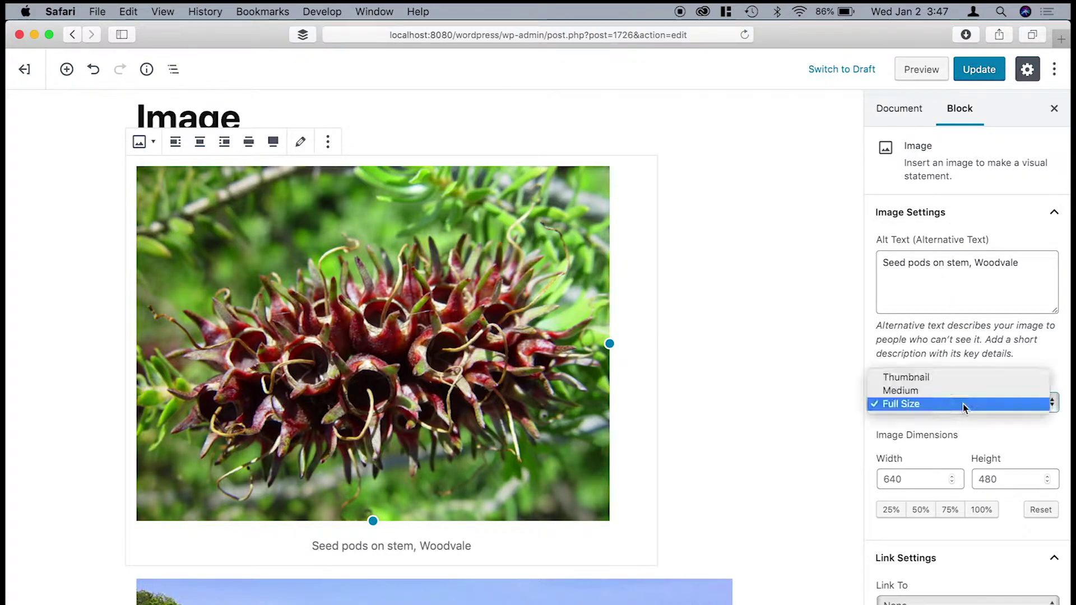
left_click(953, 377)
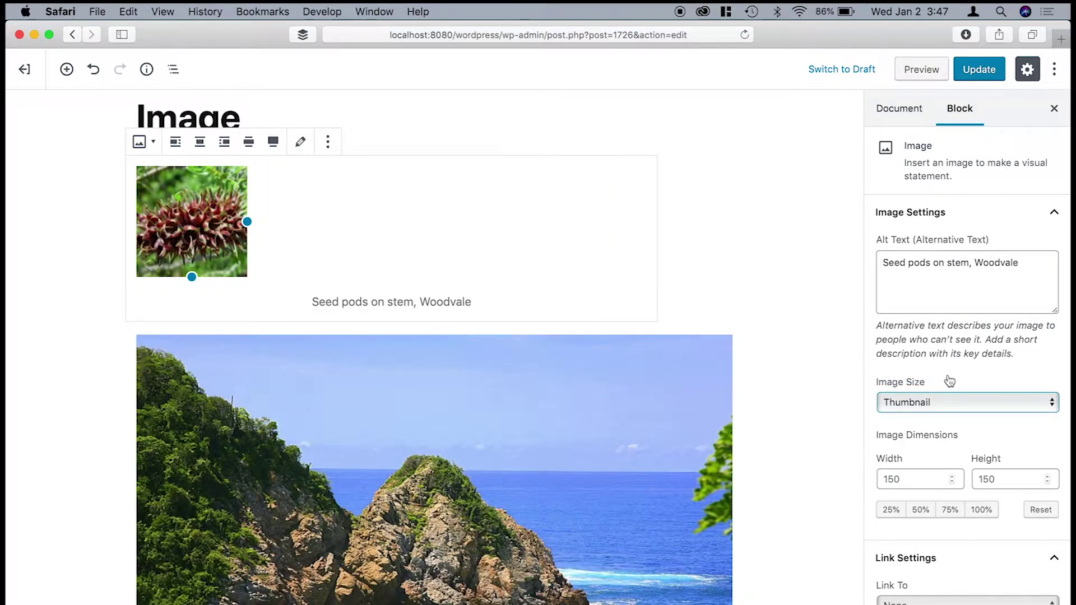
left_click(958, 403)
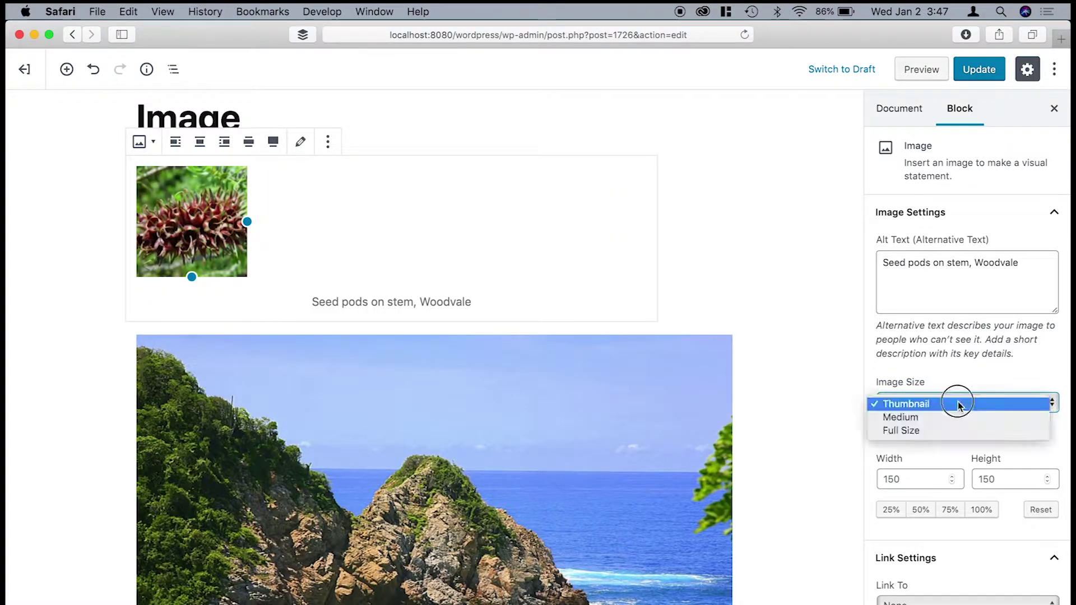
left_click(961, 430)
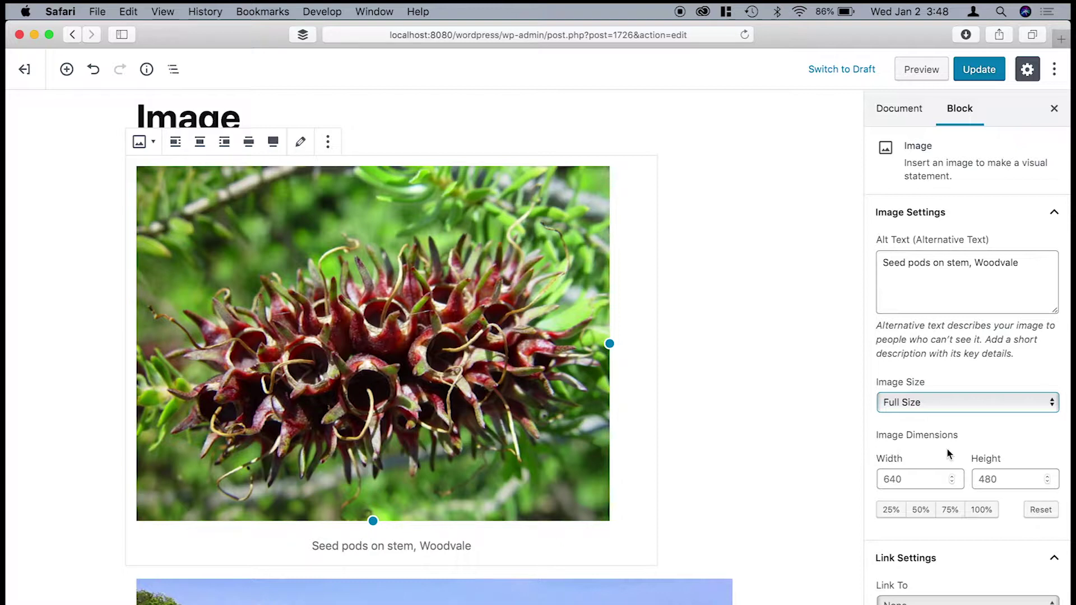
Review the image's Link To options and keep the link set to None.
scroll(968, 510, "down", 3)
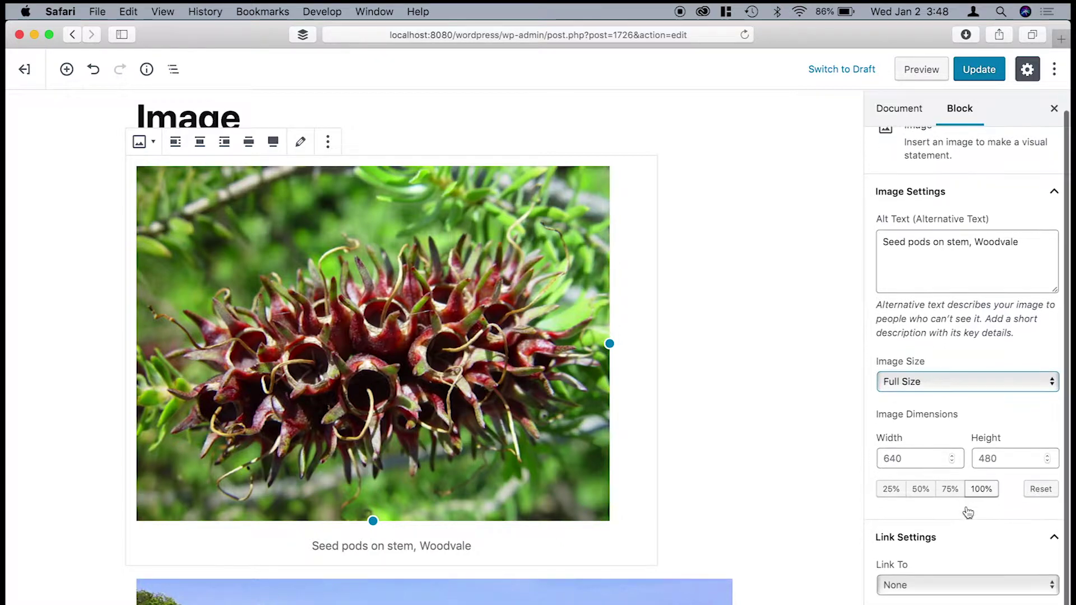
left_click(988, 549)
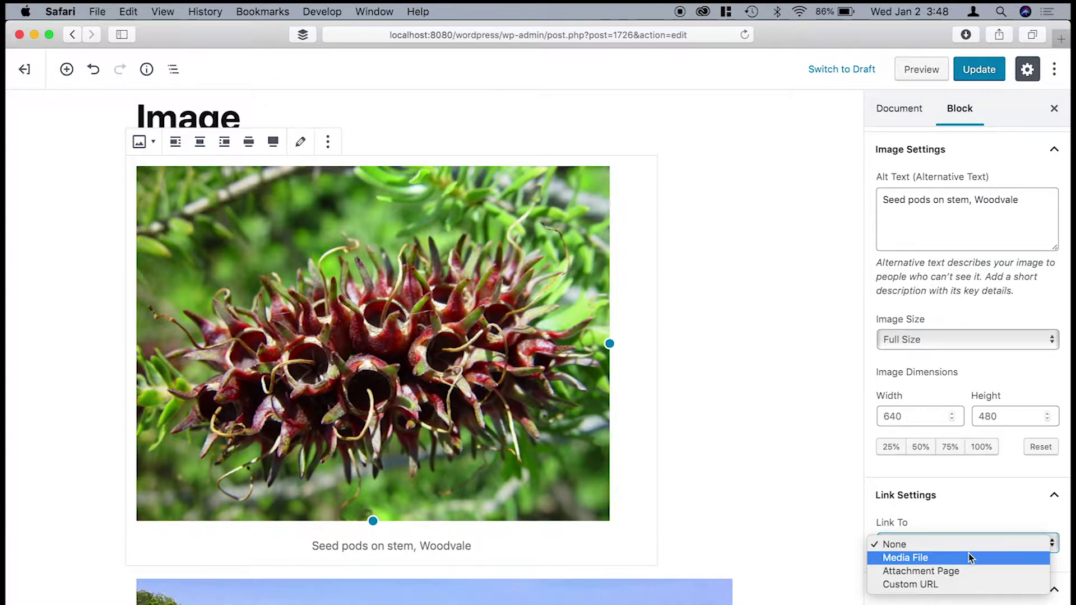
left_click(908, 473)
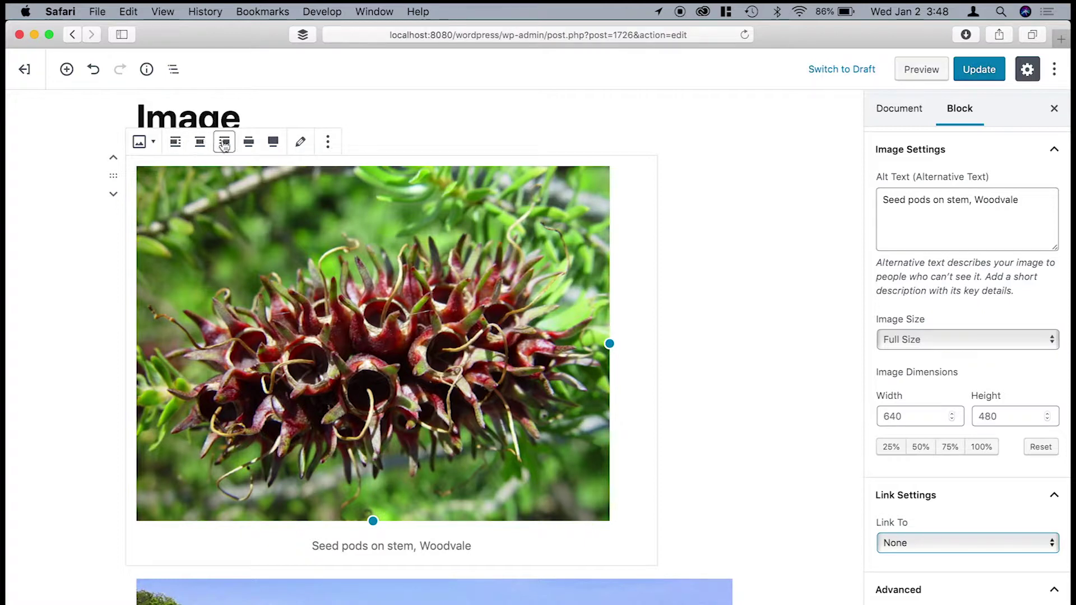
Try Align center, Wide width and Full width on the seed-pods image, then re-centre it at 640 × 480.
left_click(203, 144)
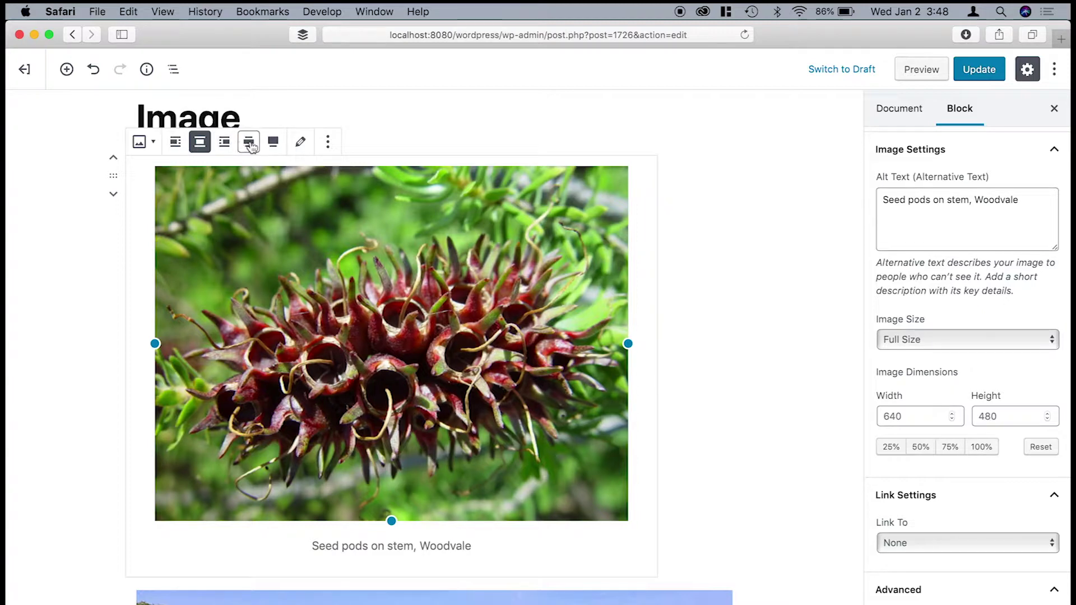
left_click(249, 142)
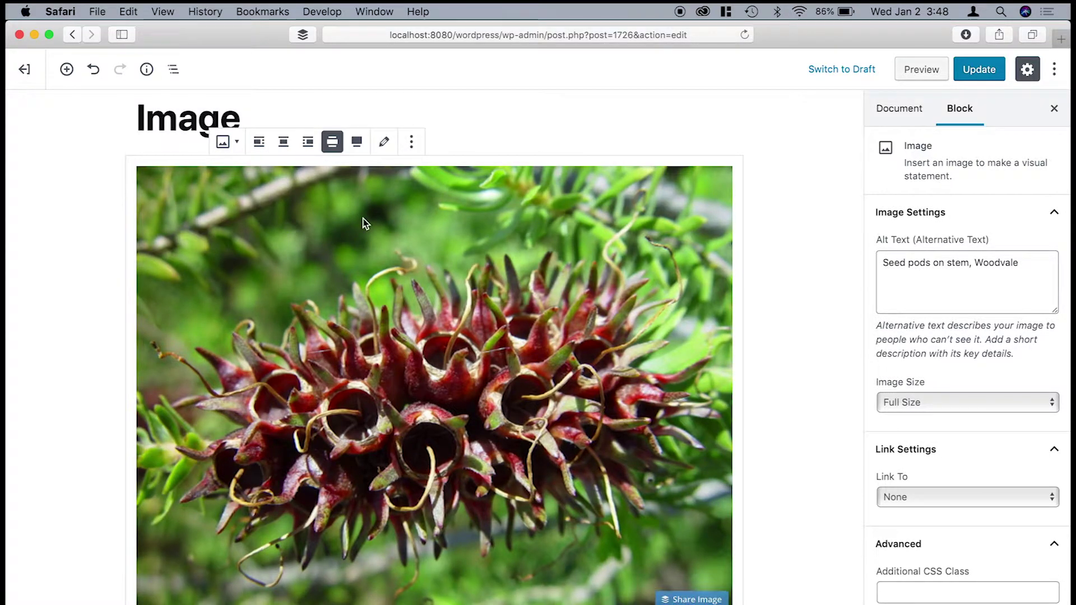
scroll(363, 220, "down", 2)
scroll(363, 218, "up", 2)
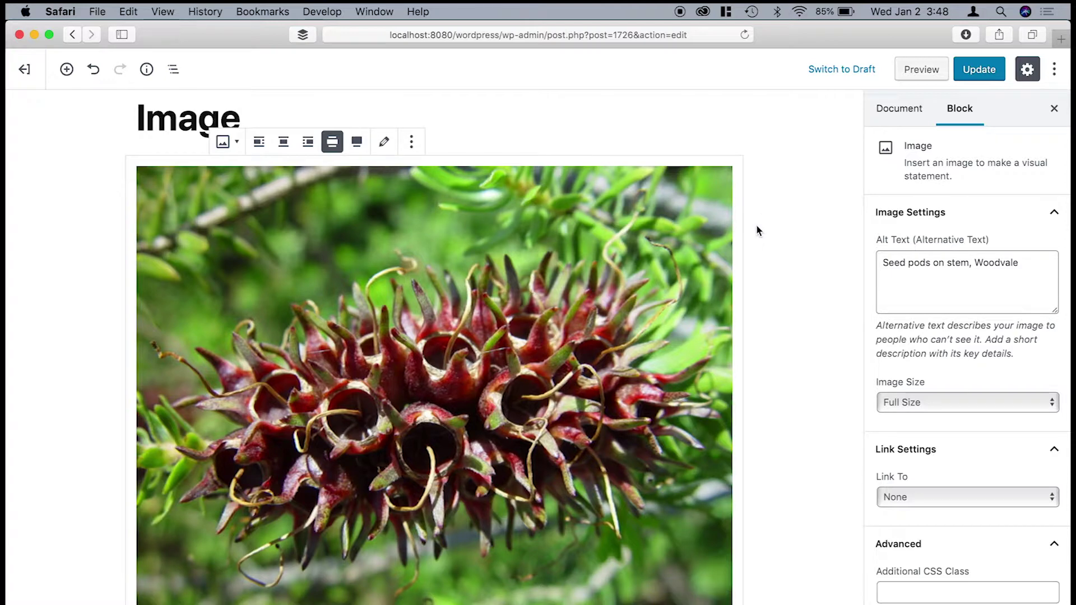
left_click(358, 143)
scroll(442, 295, "down", 3)
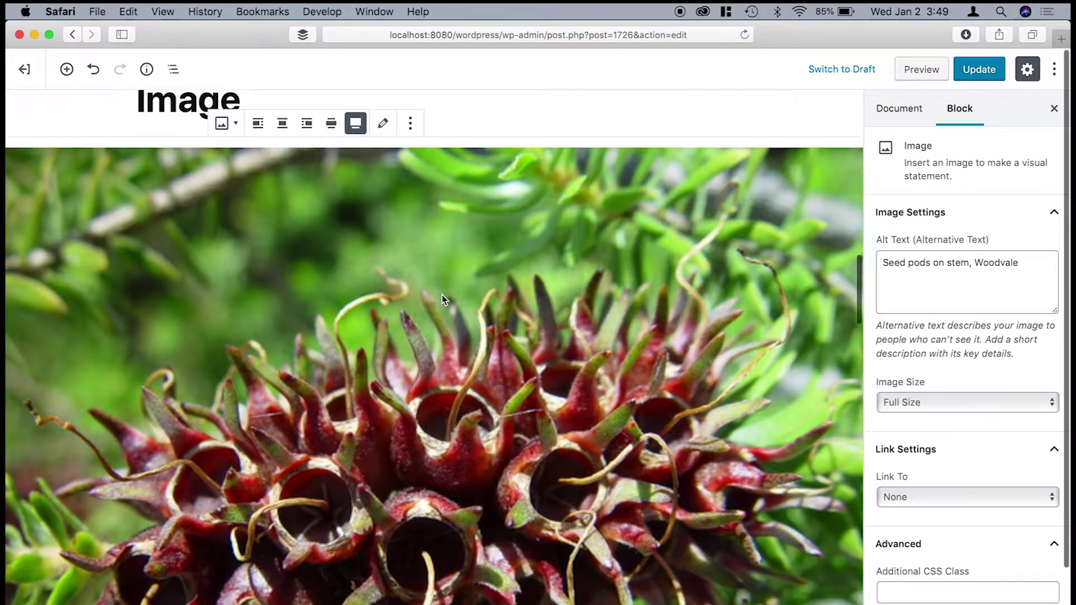
scroll(442, 294, "down", 5)
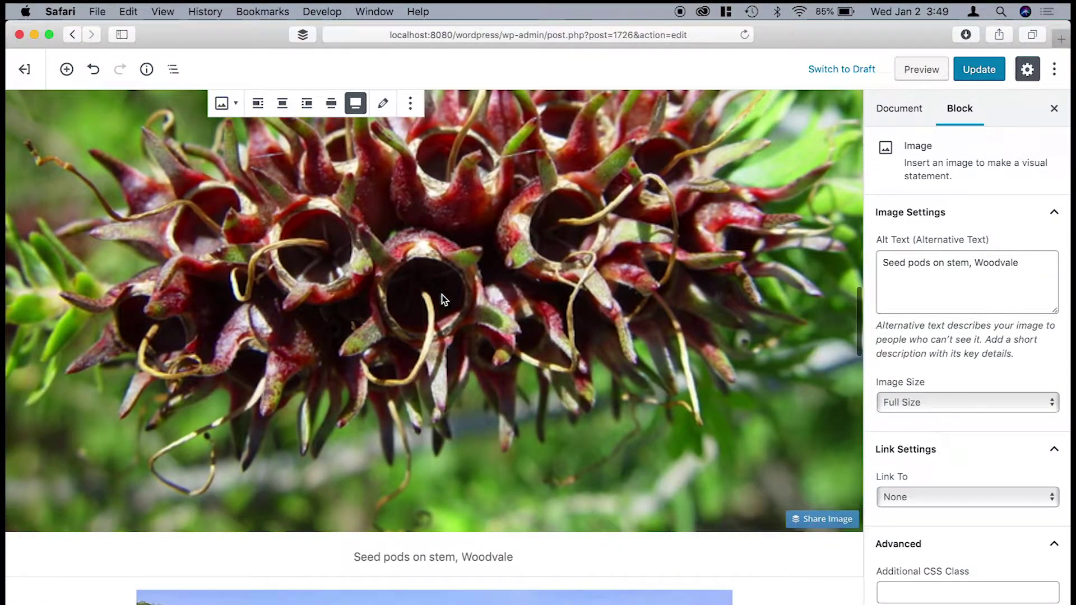
scroll(442, 295, "down", 2)
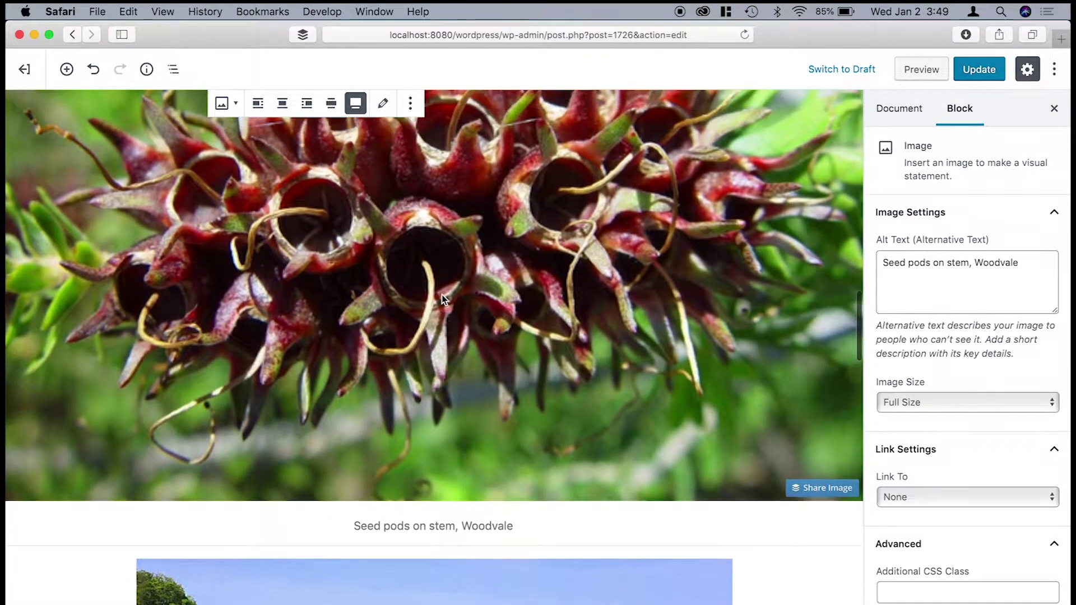
scroll(441, 294, "up", 4)
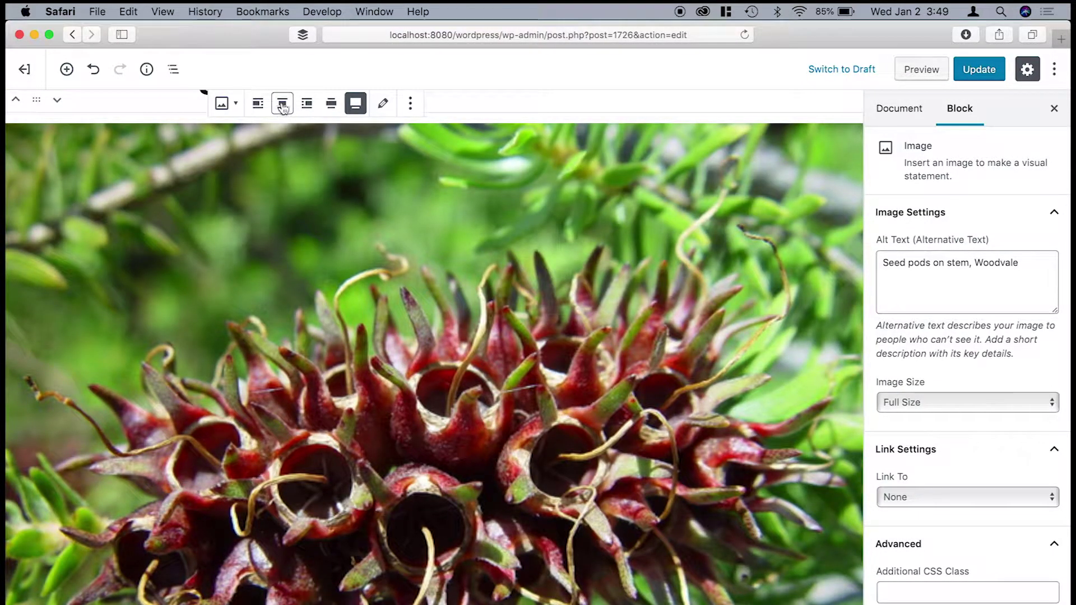
left_click(283, 107)
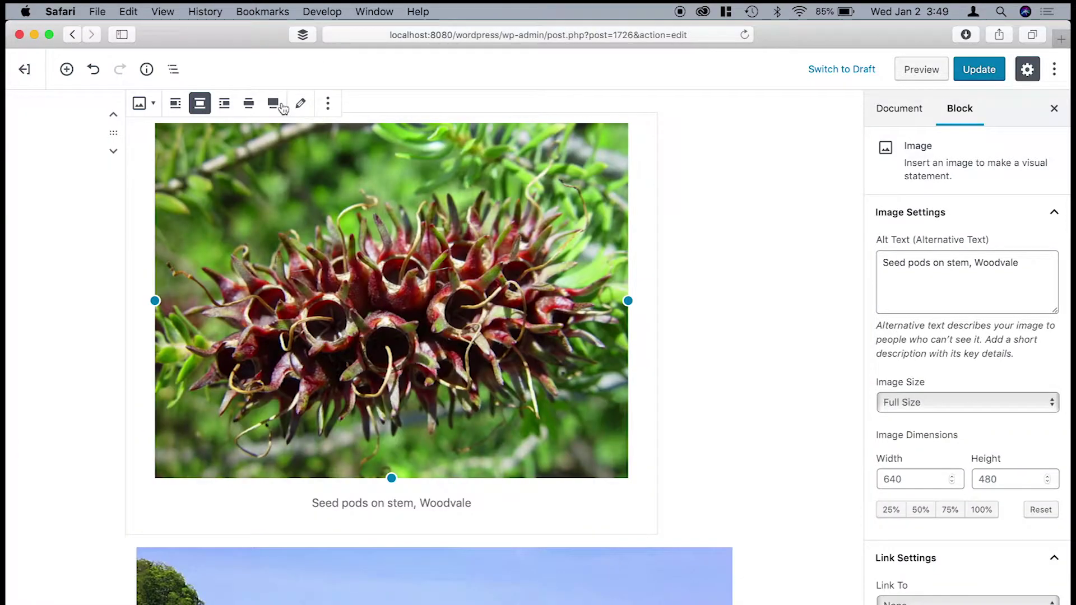
scroll(424, 283, "up", 3)
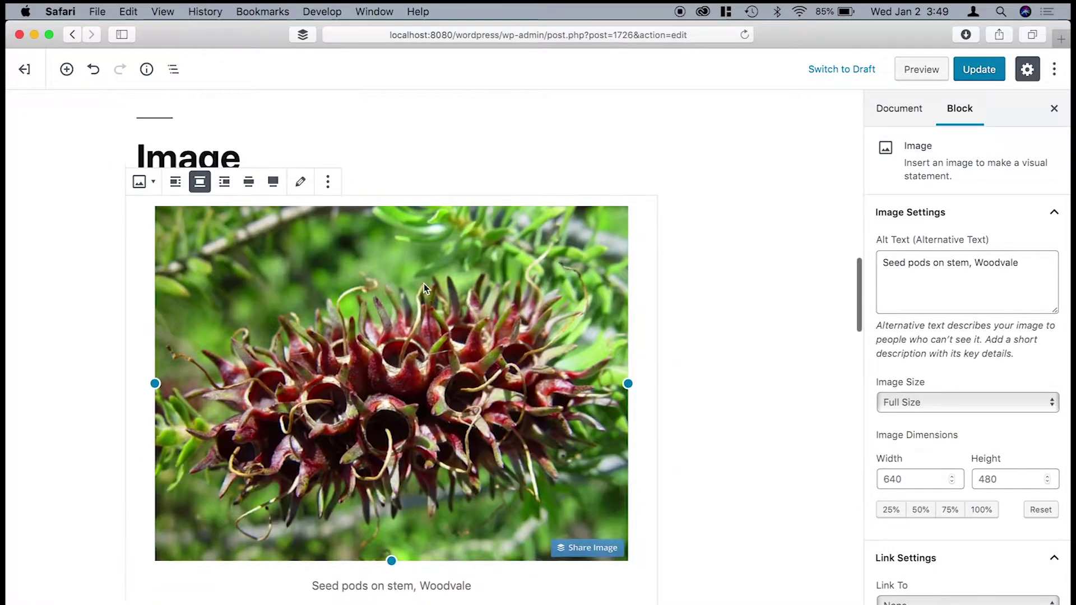
left_click(329, 182)
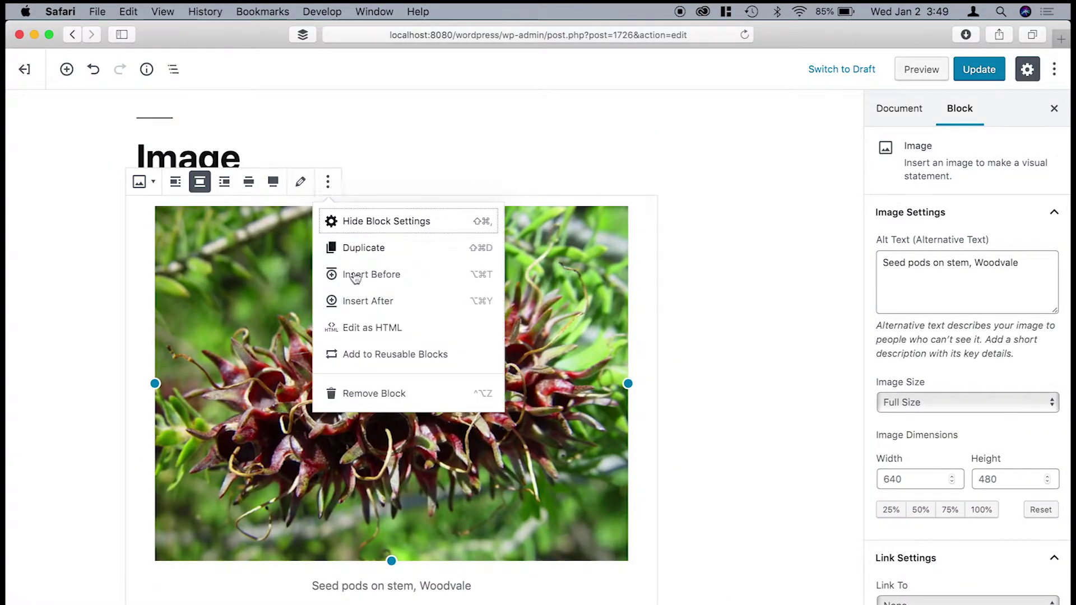
Remove the seed-pods image block.
left_click(374, 395)
scroll(421, 312, "down", 5)
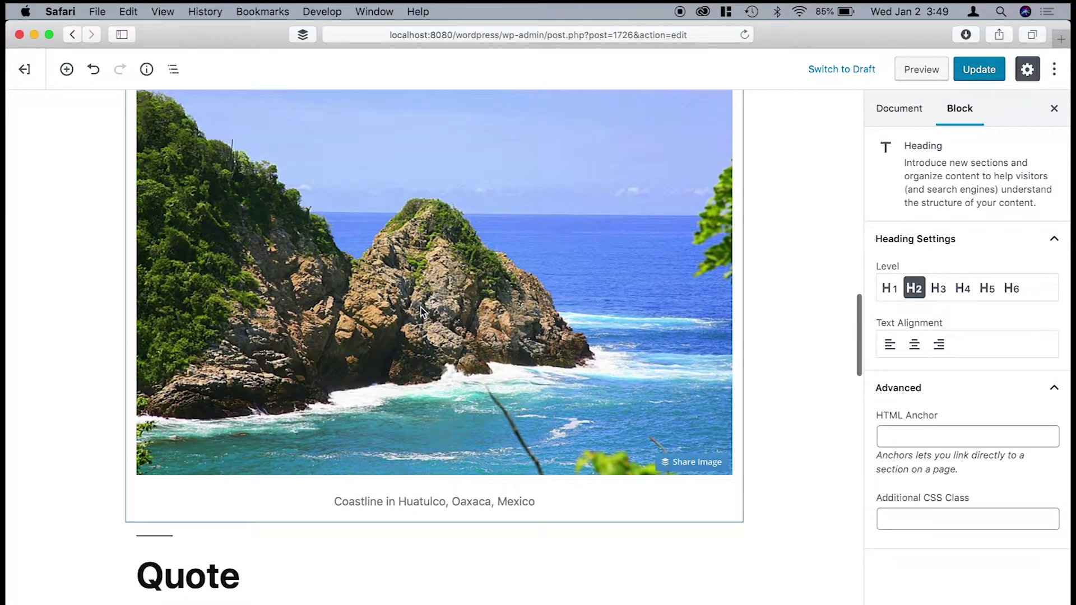
scroll(421, 312, "down", 10)
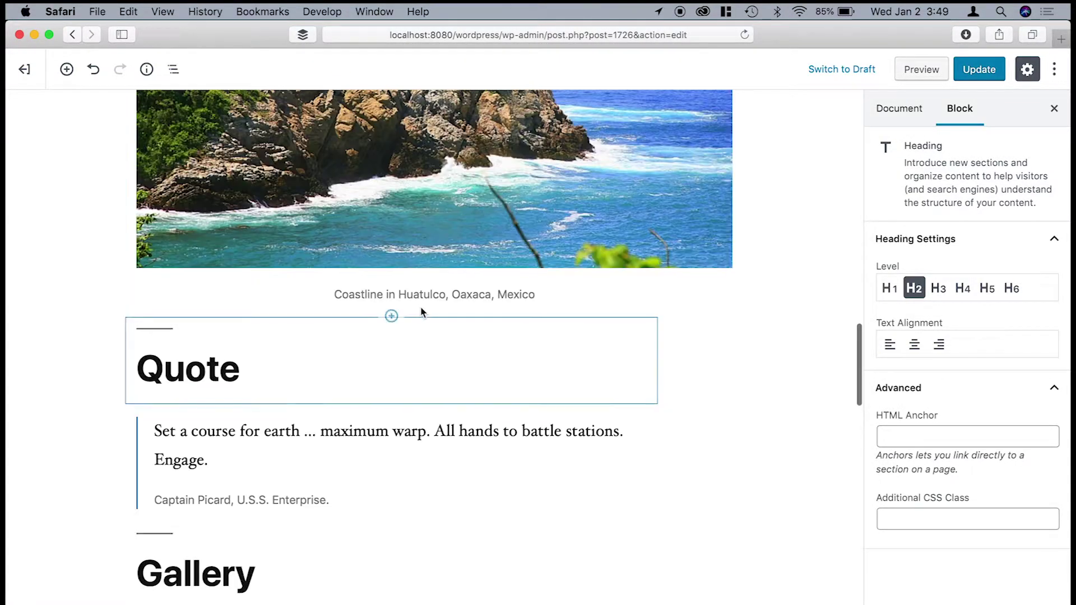
scroll(422, 312, "down", 4)
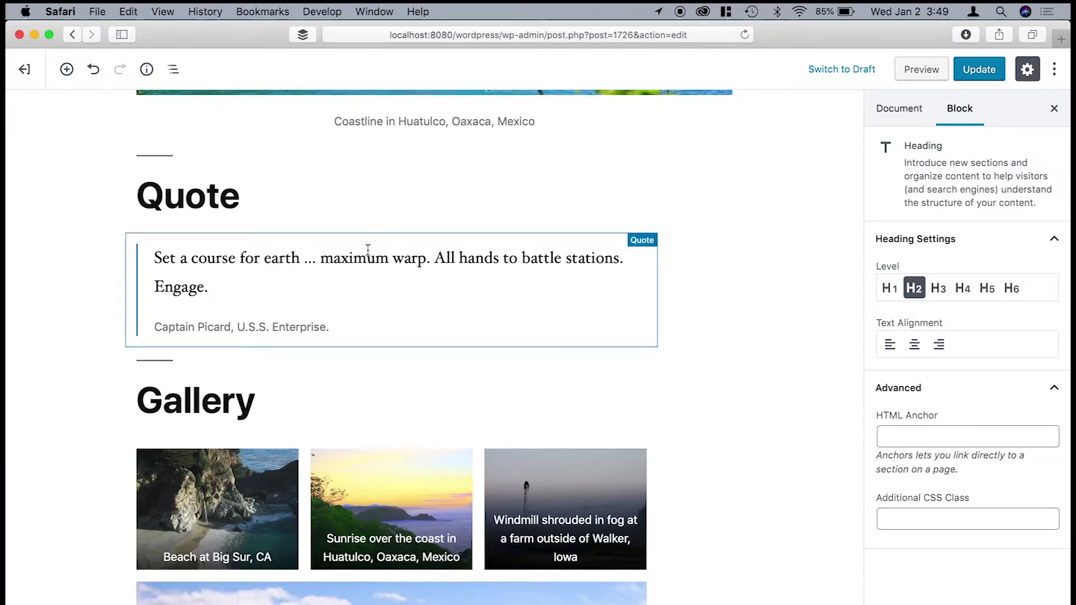
Select the quote block, highlight its whole text, then clear the selection.
left_click(246, 258)
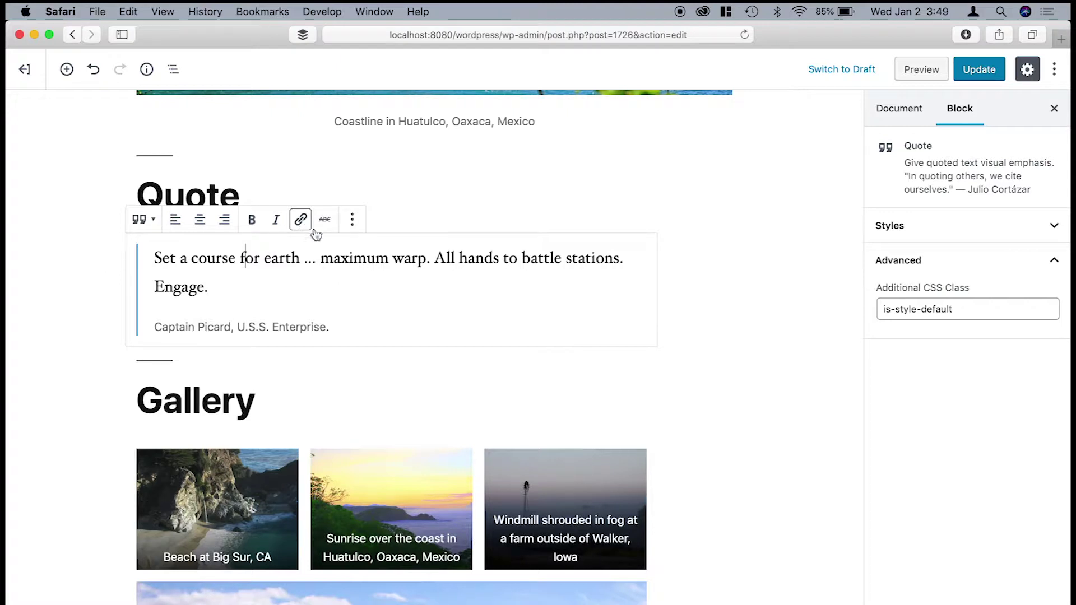
mouse_move(401, 351)
left_click(155, 251)
left_click_drag(156, 250, 210, 271)
left_click(214, 327)
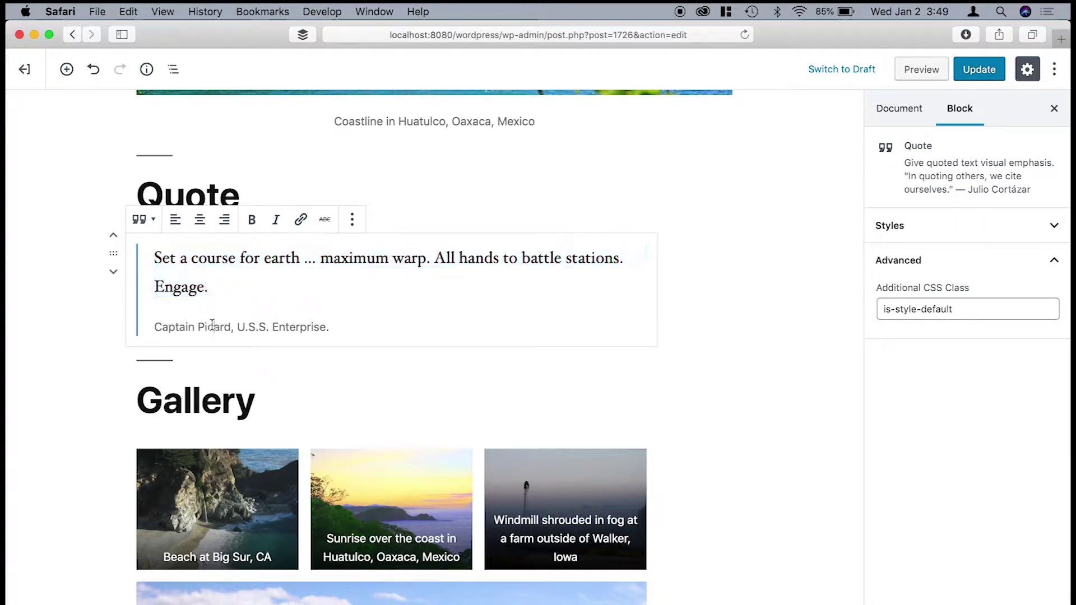
Apply the Large quote style, then revert the quote to Regular (is-style-default).
left_click(1054, 228)
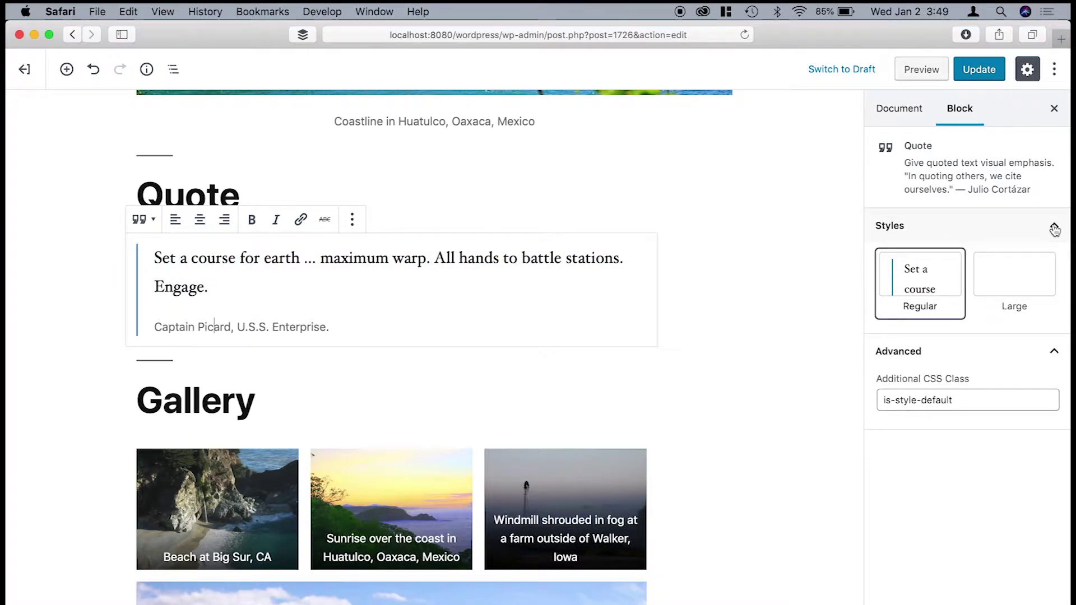
left_click(1023, 288)
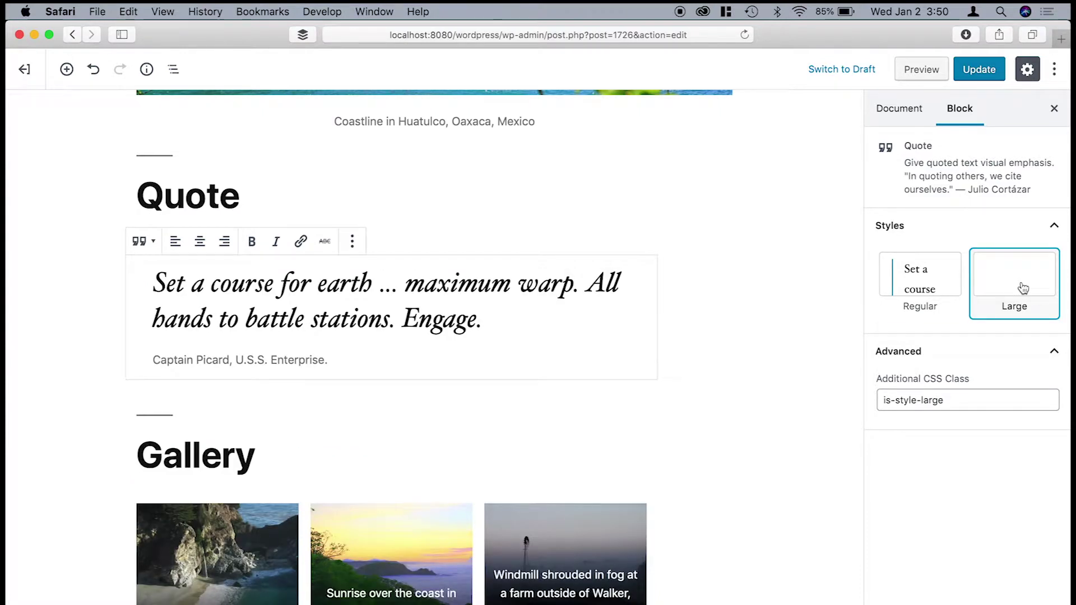
left_click(714, 310)
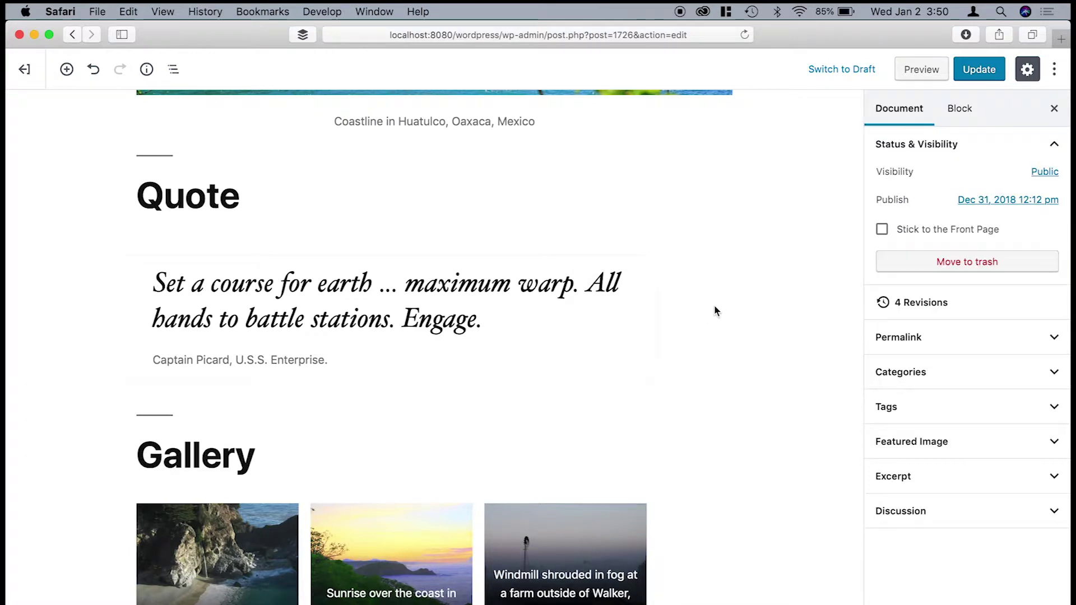
left_click(519, 293)
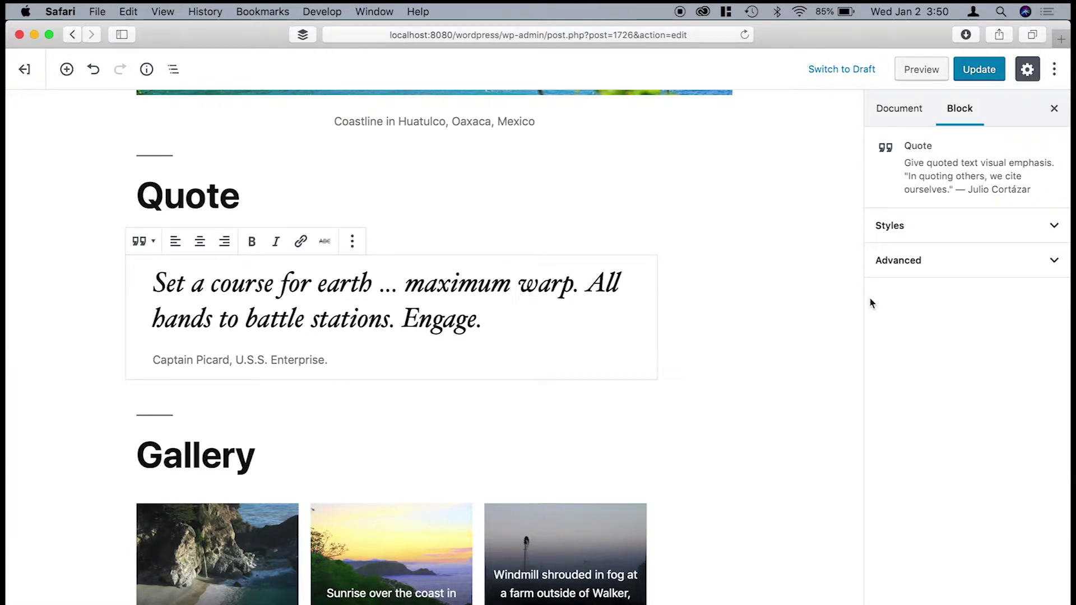
left_click(919, 224)
left_click(909, 278)
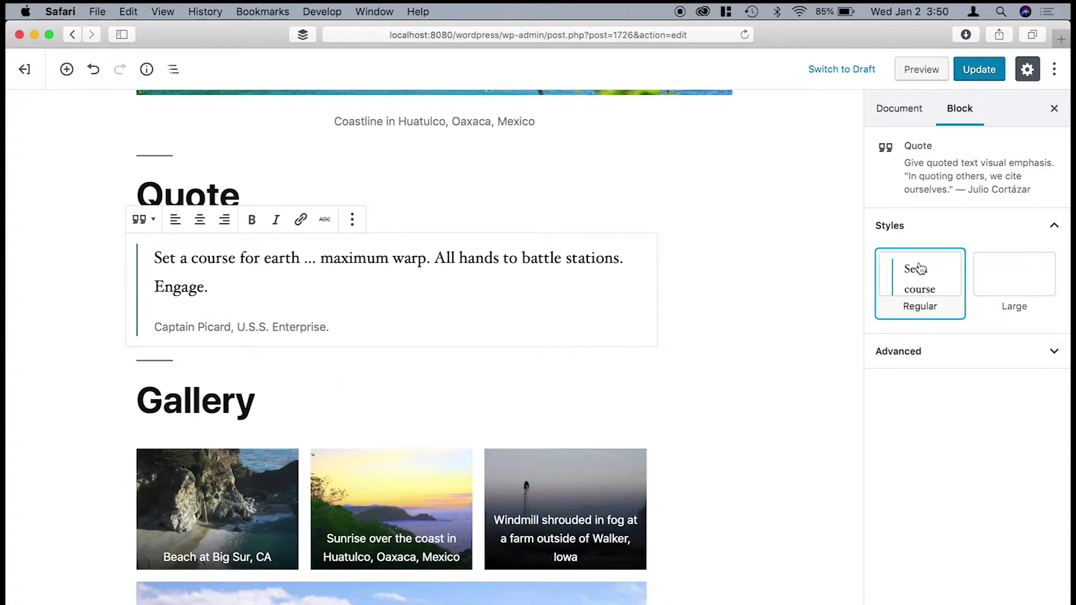
left_click(1054, 353)
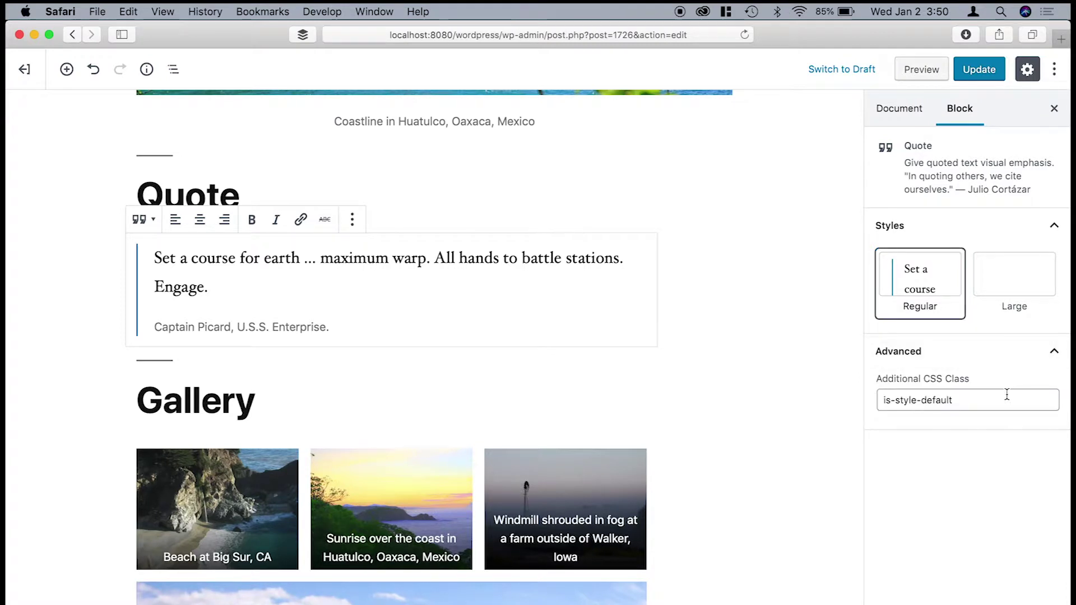
triple_click(966, 401)
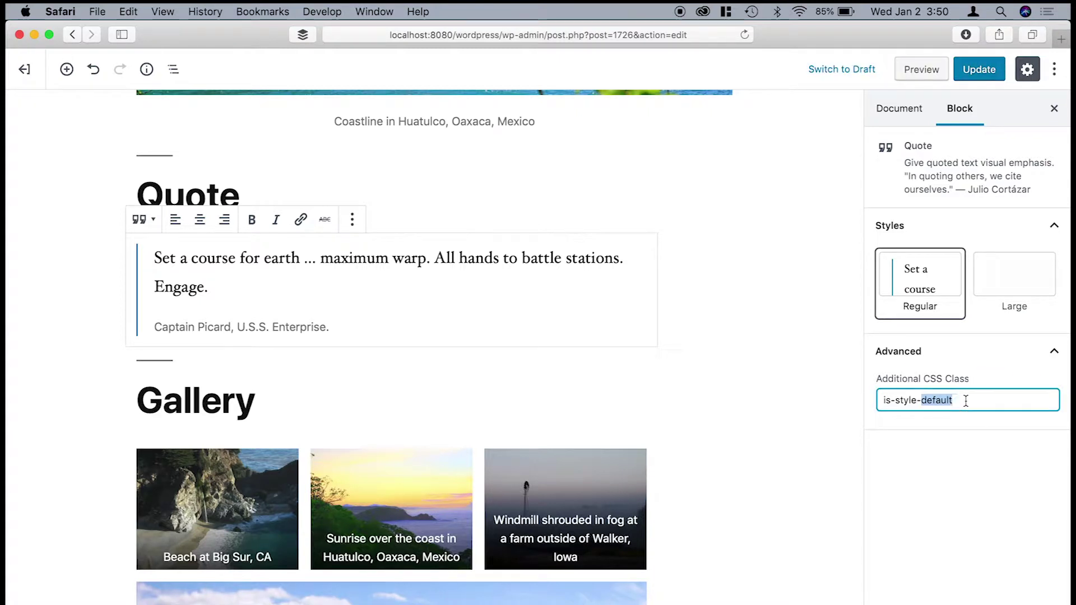
key("BackSpace")
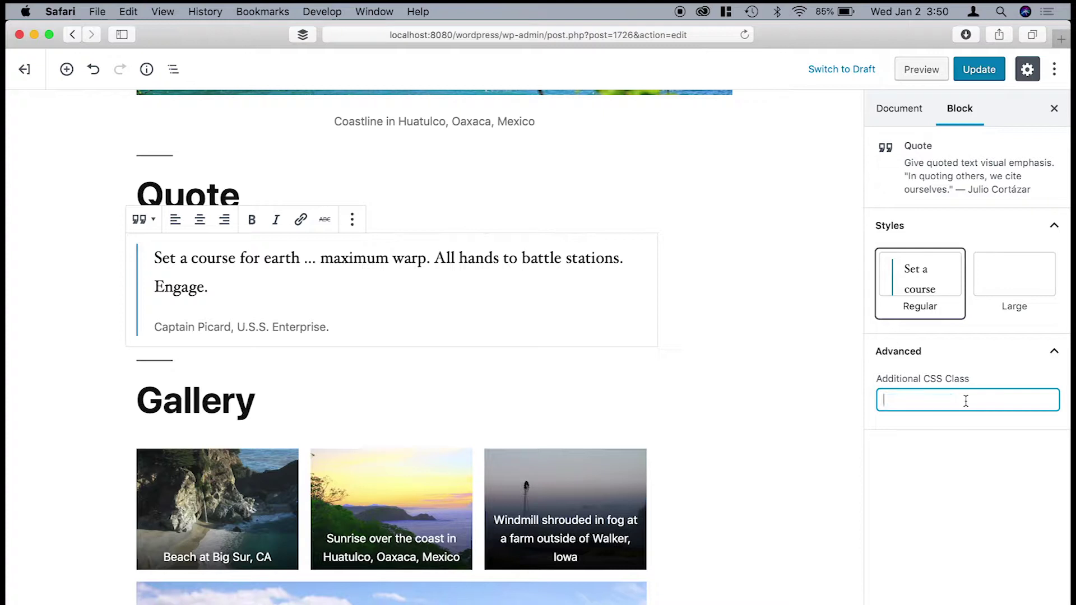
left_click(970, 452)
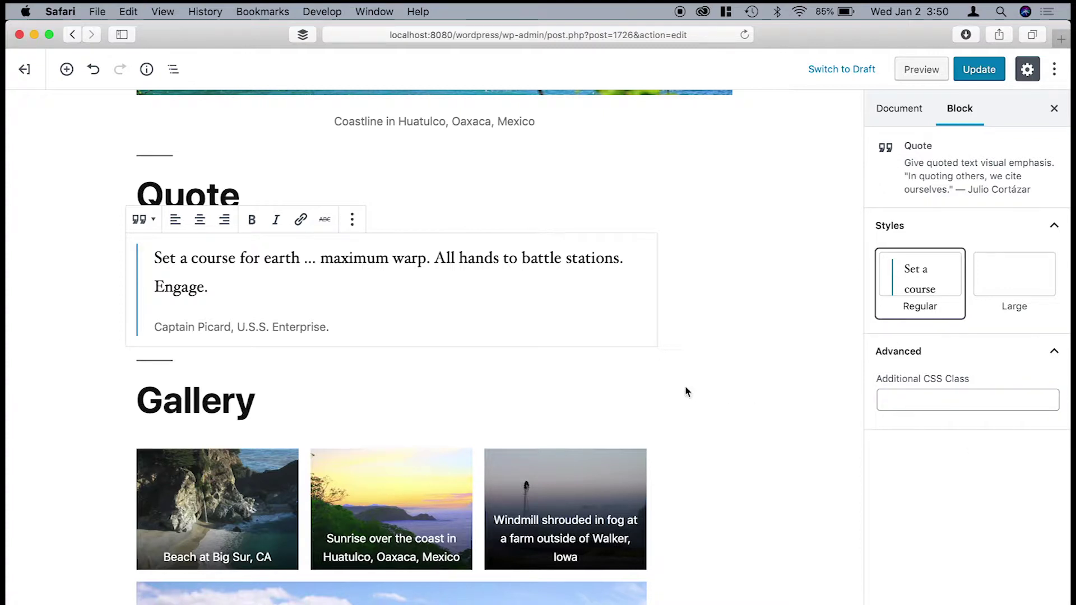
left_click(933, 401)
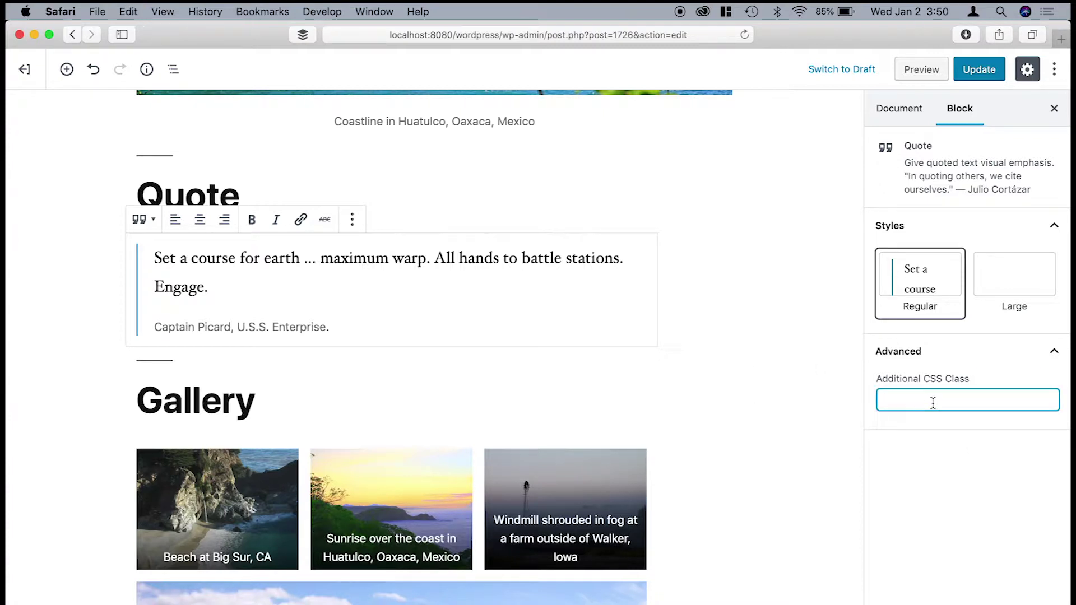
key("super+z")
left_click(681, 307)
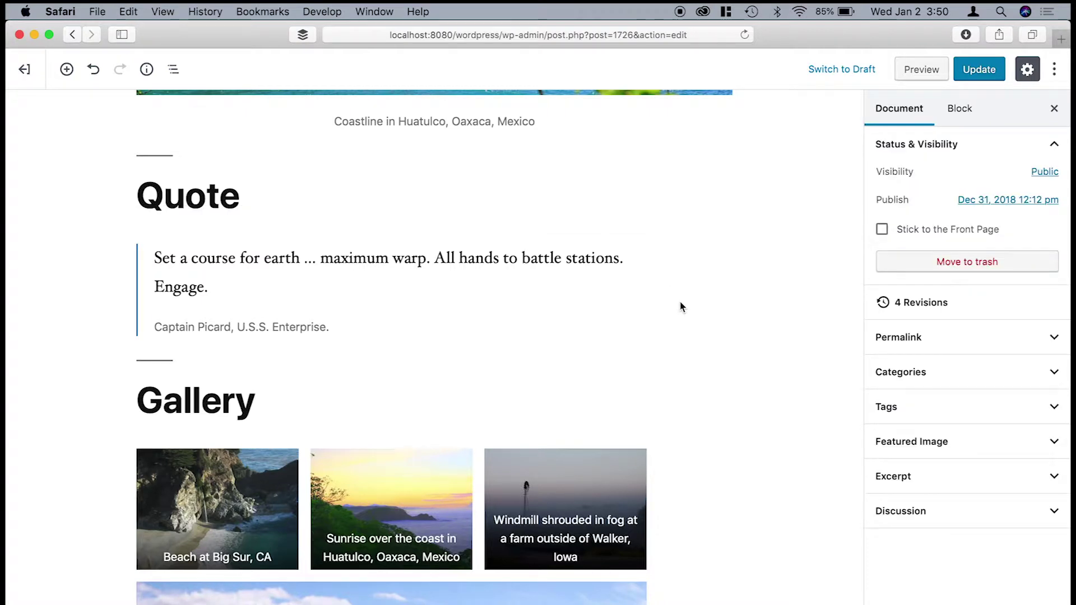
scroll(680, 306, "down", 5)
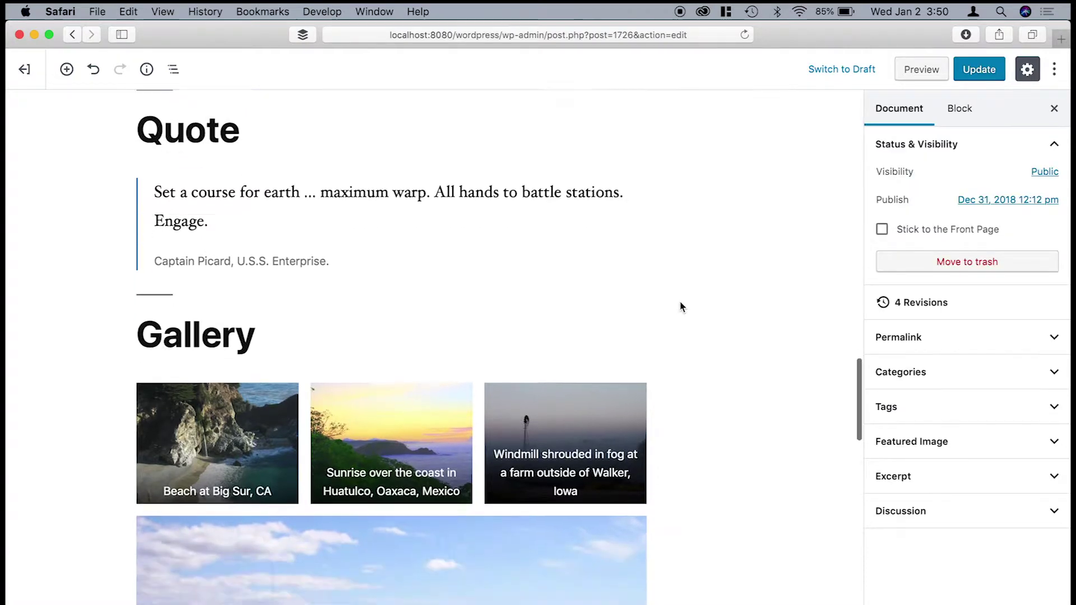
scroll(681, 306, "up", 4)
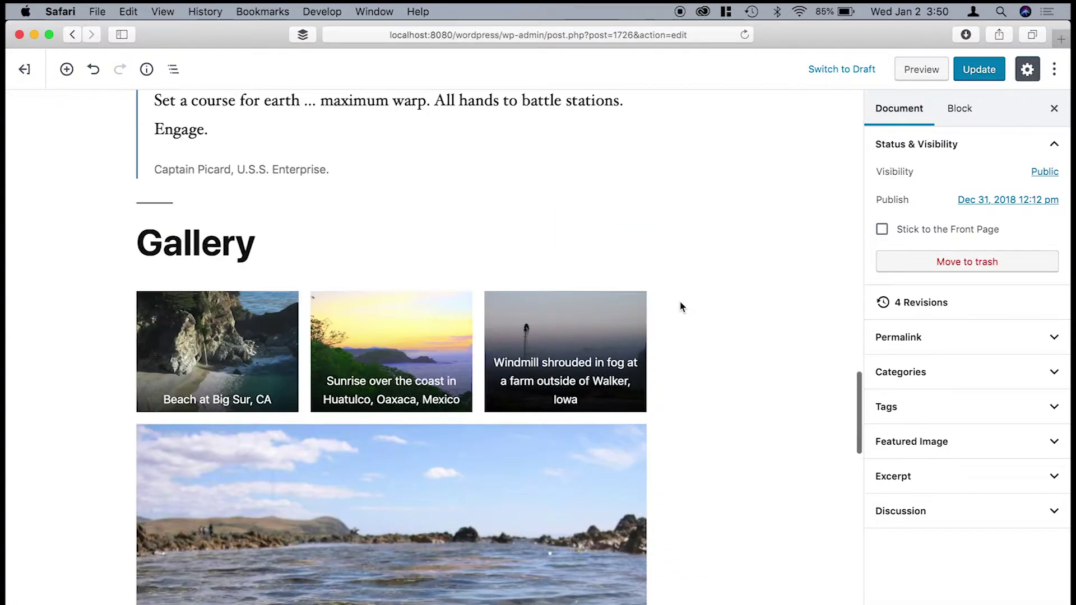
scroll(680, 306, "down", 2)
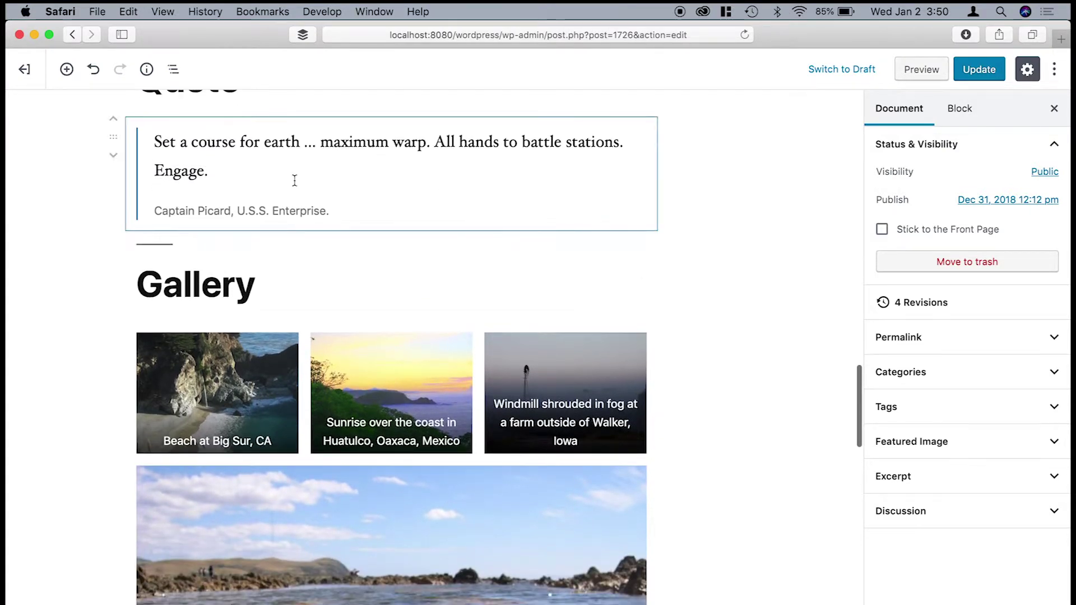
left_click(268, 278)
scroll(590, 335, "down", 5)
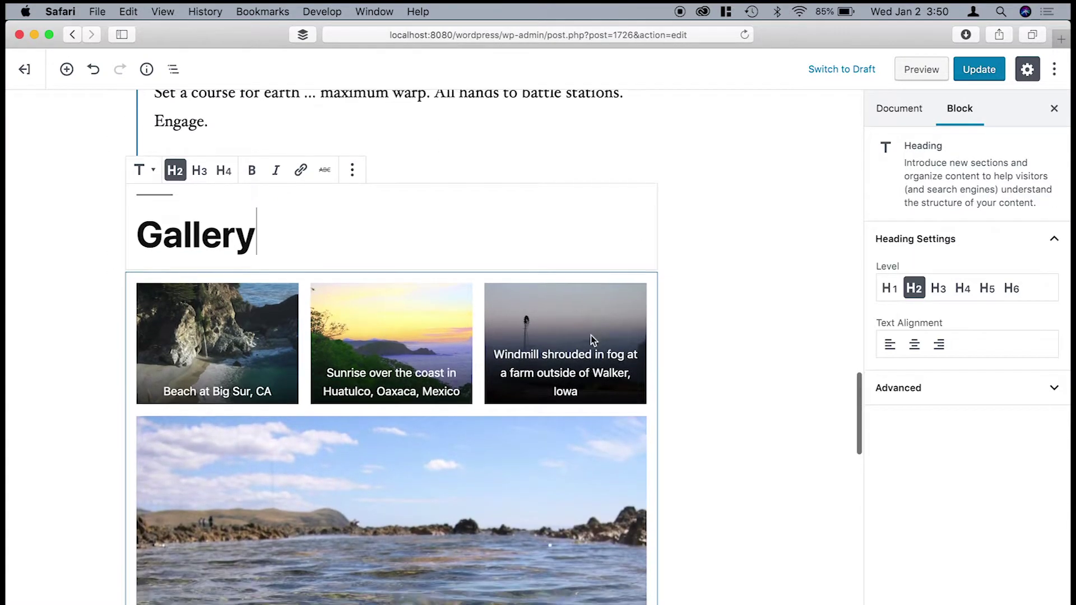
left_click(585, 405)
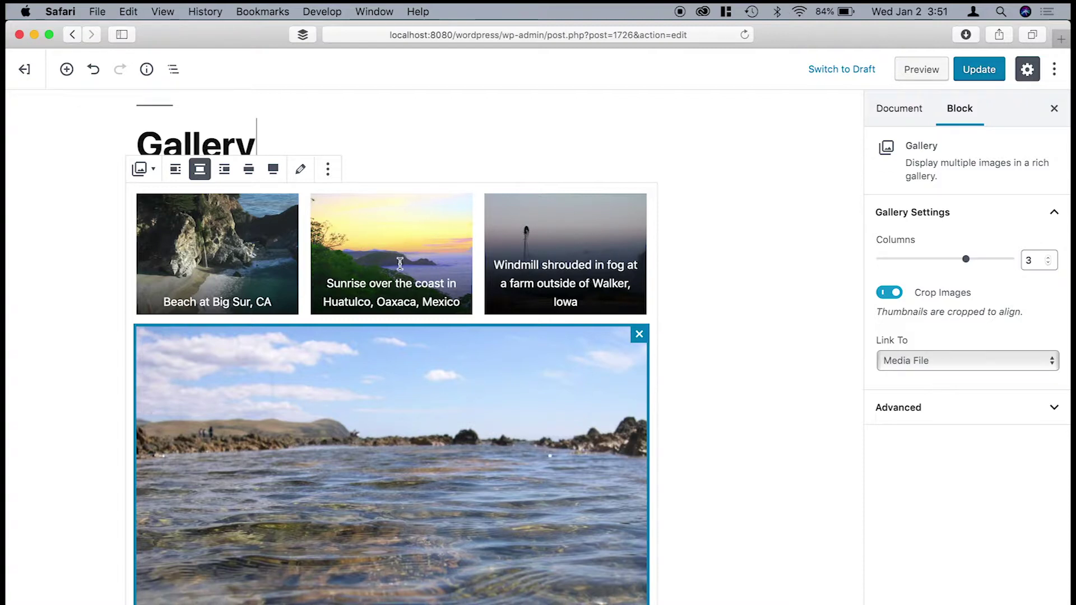
left_click(918, 362)
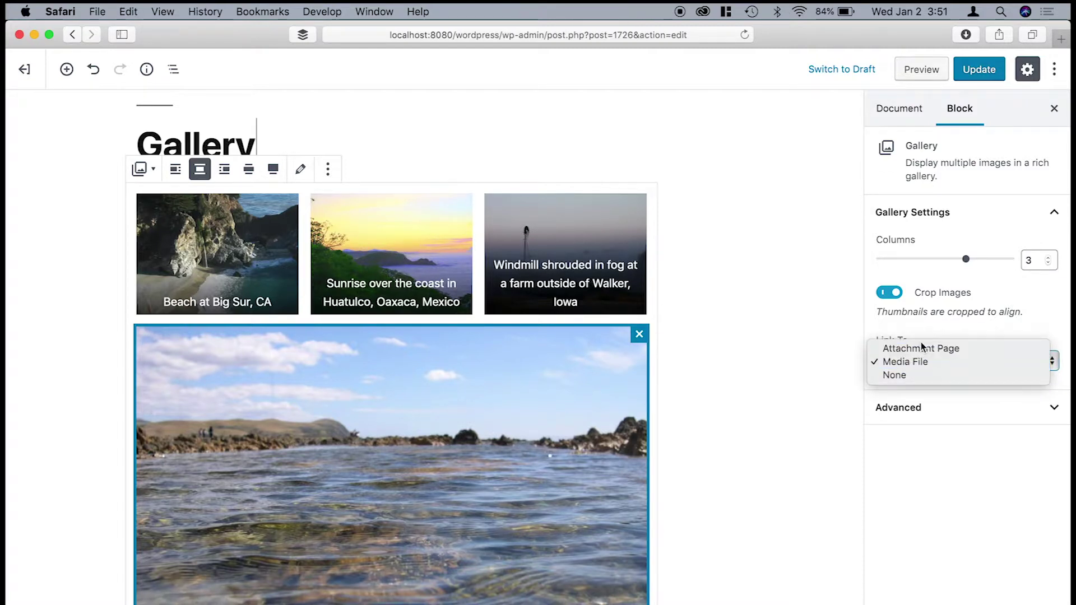
left_click(782, 327)
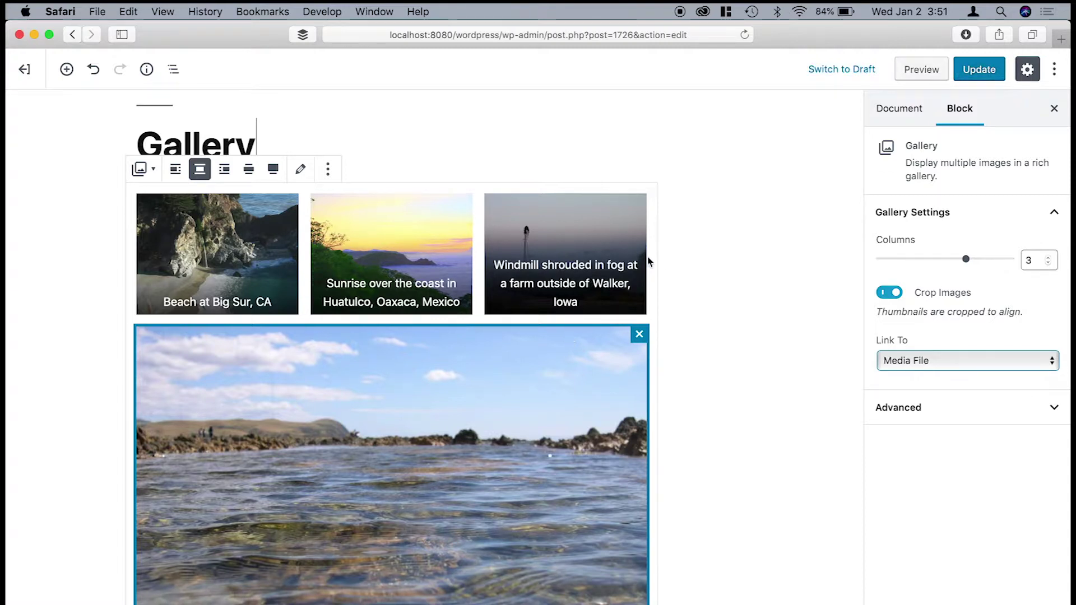
left_click(669, 273)
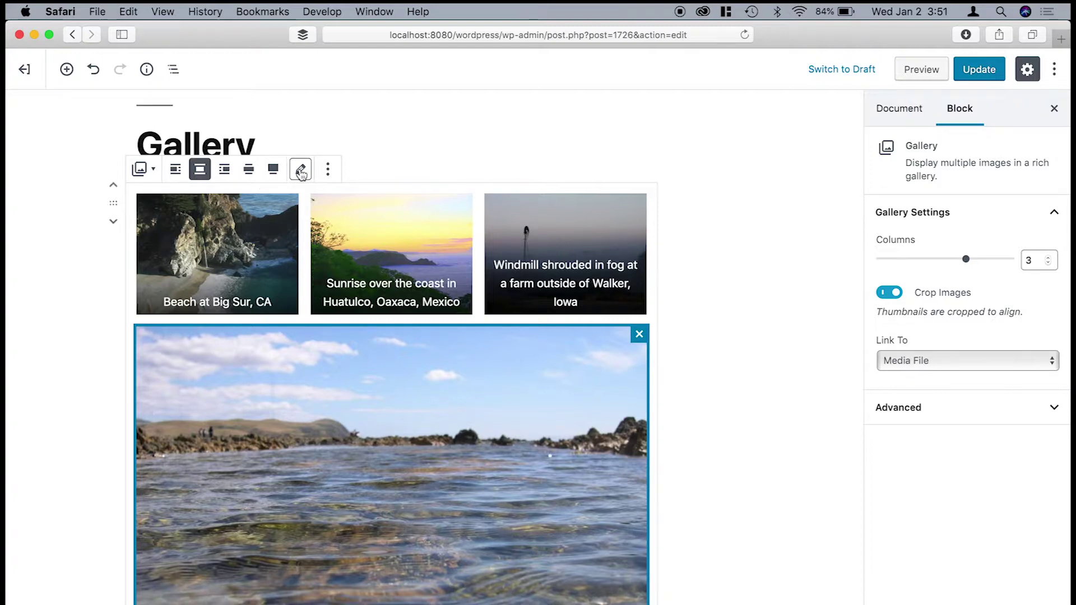
Remove the existing gallery block.
left_click(328, 170)
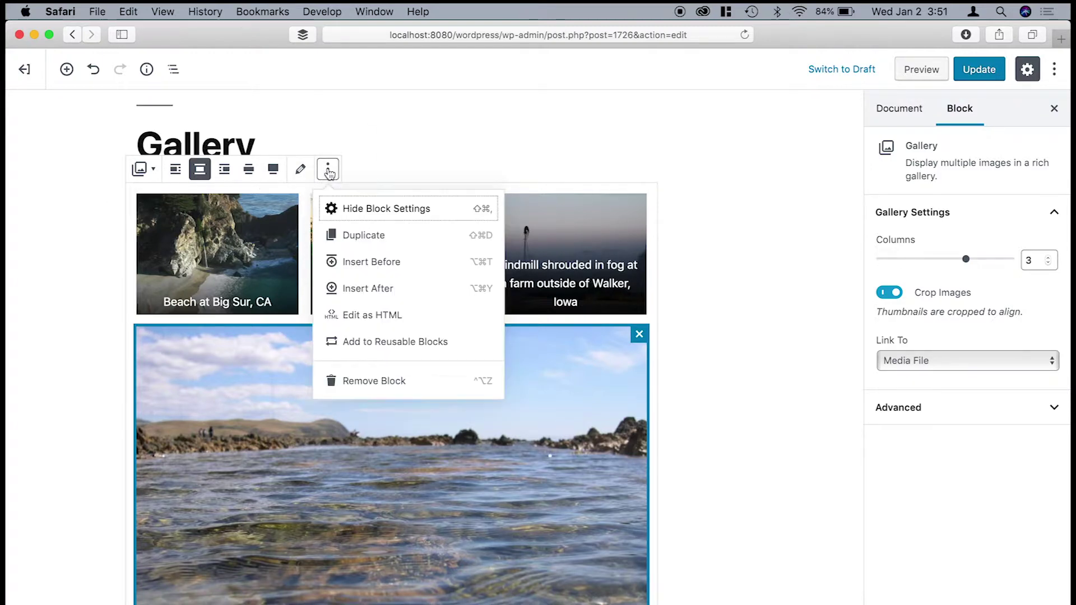
left_click(374, 382)
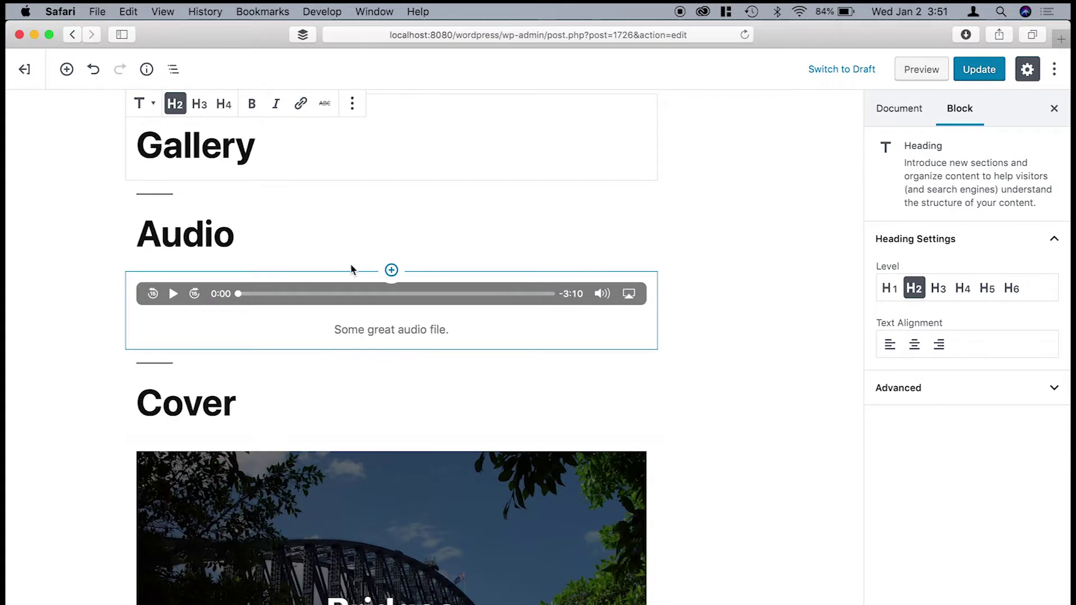
left_click(392, 182)
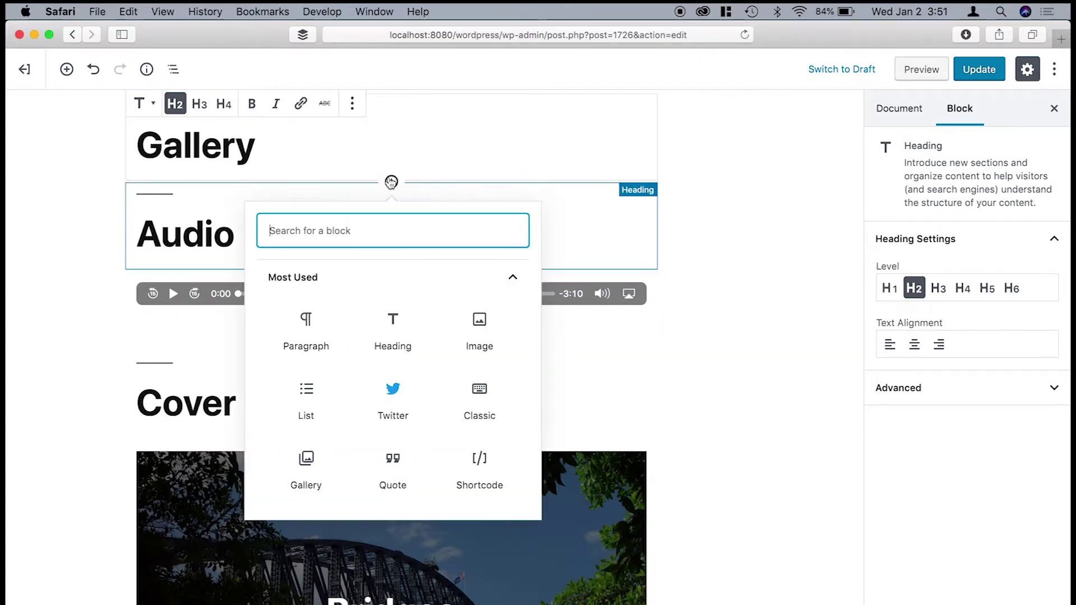
left_click(688, 195)
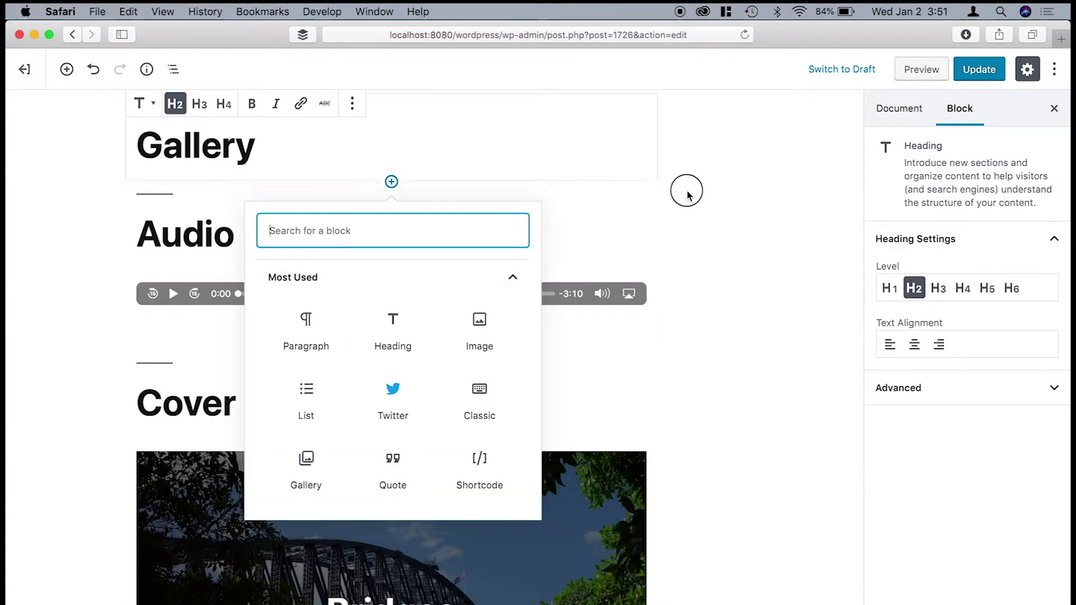
scroll(409, 259, "up", 1)
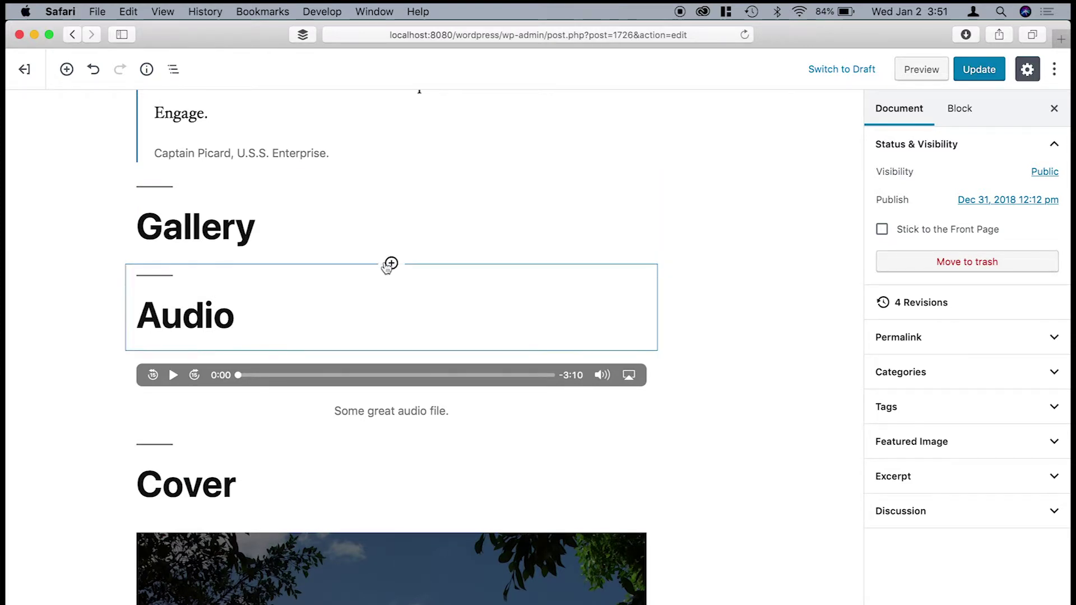
Add a Gallery block above Audio with four green plant and forest photos from the Media Library.
left_click(390, 264)
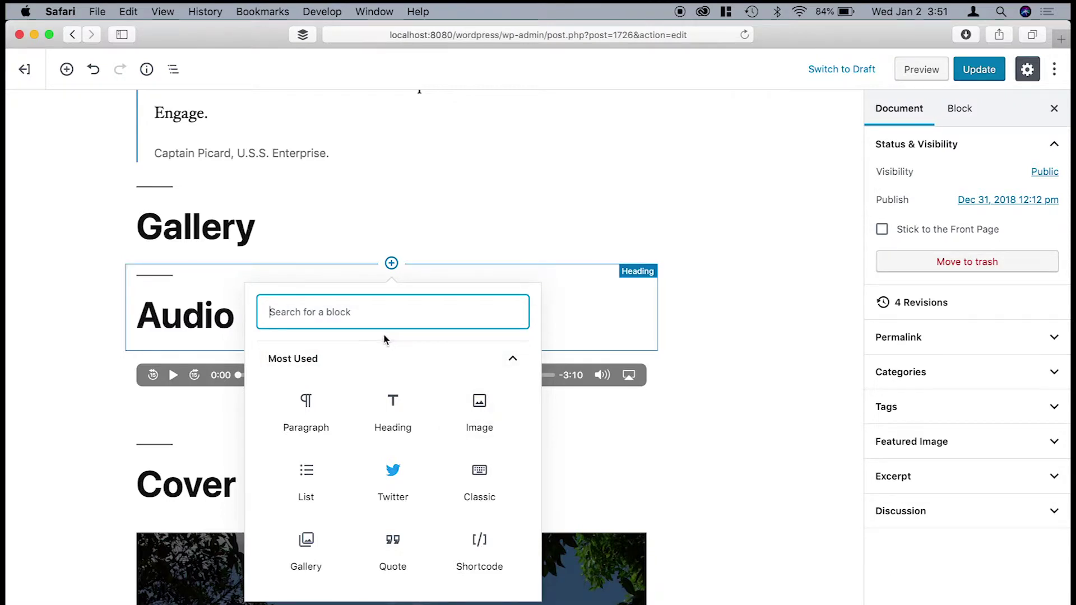
left_click(306, 546)
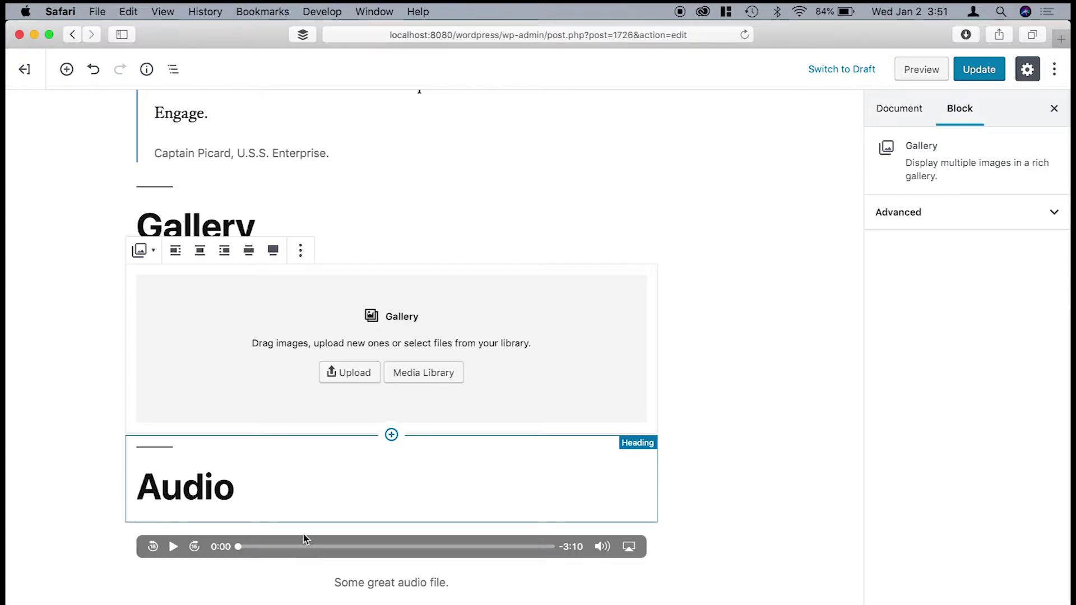
left_click(429, 377)
scroll(409, 330, "down", 2)
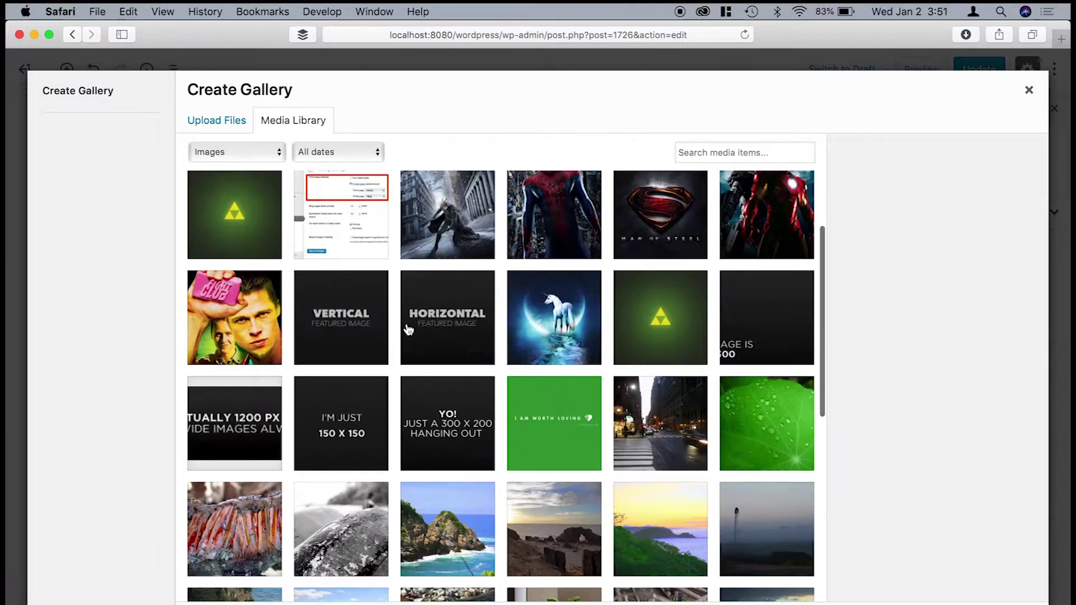
scroll(408, 330, "down", 5)
left_click(768, 446)
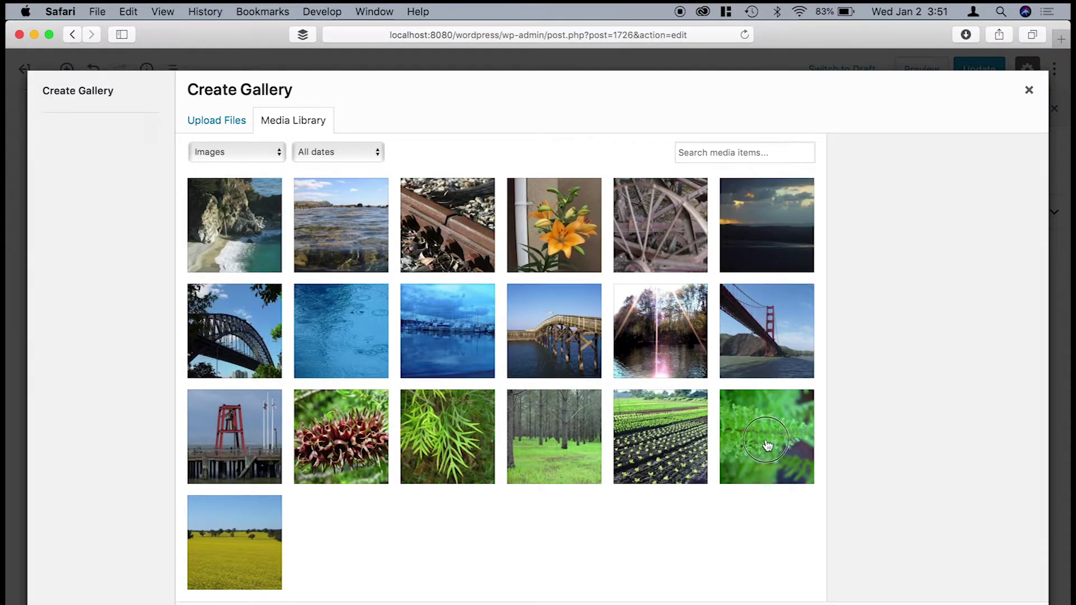
left_click(465, 443, "shift")
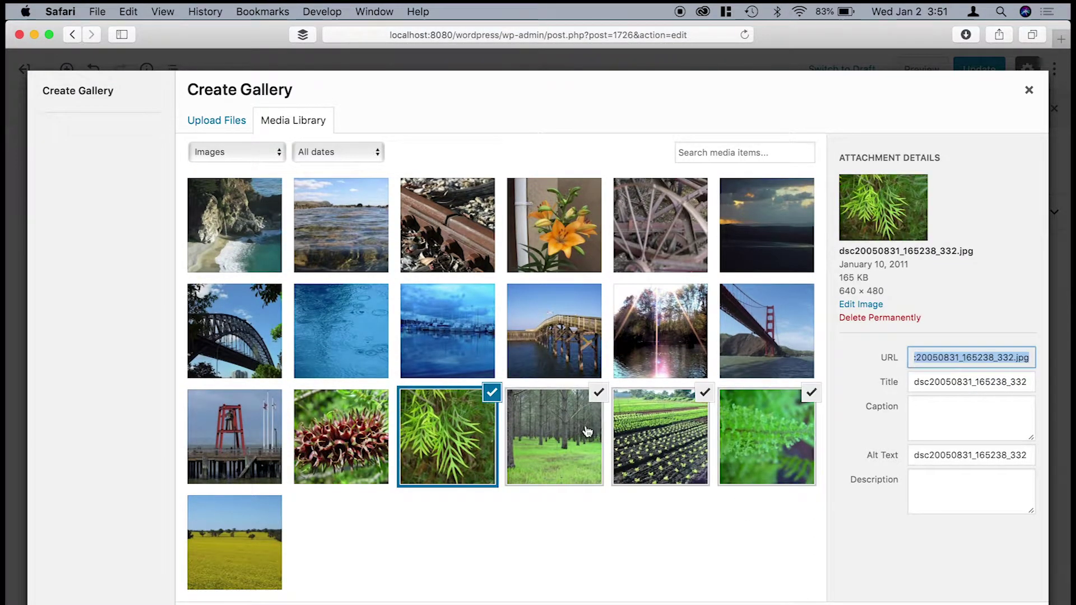
left_click(998, 602)
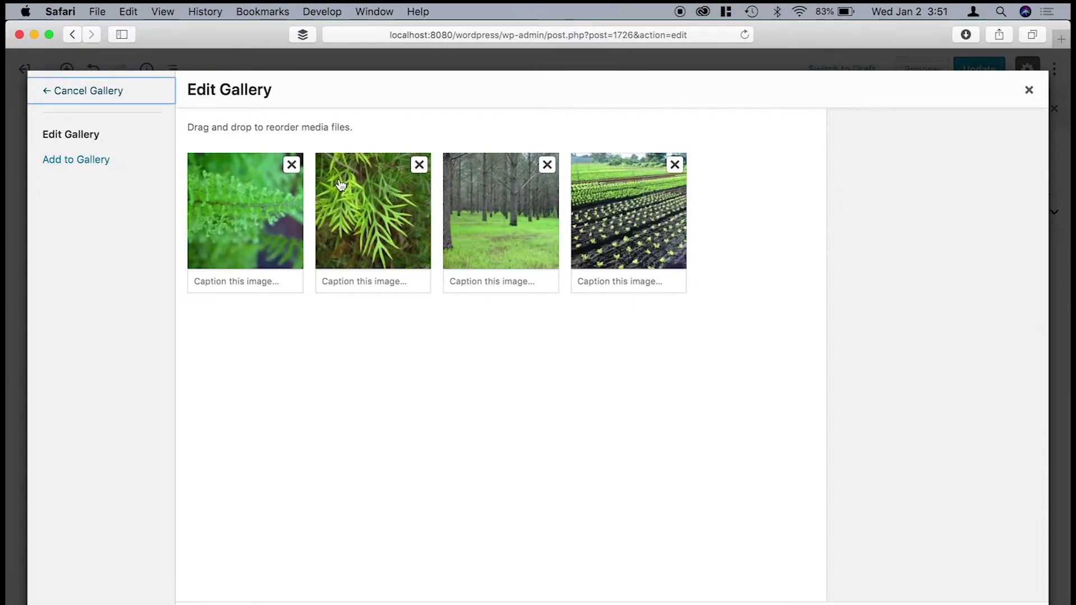
left_click(986, 598)
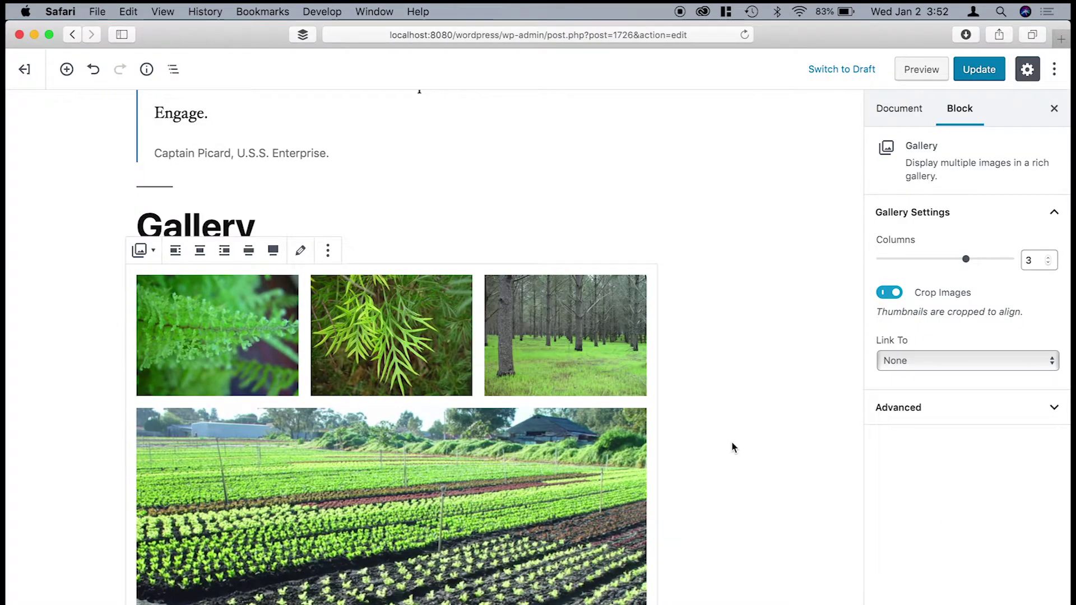
Set the new gallery to Wide width, after briefly trying Full width.
scroll(733, 447, "down", 2)
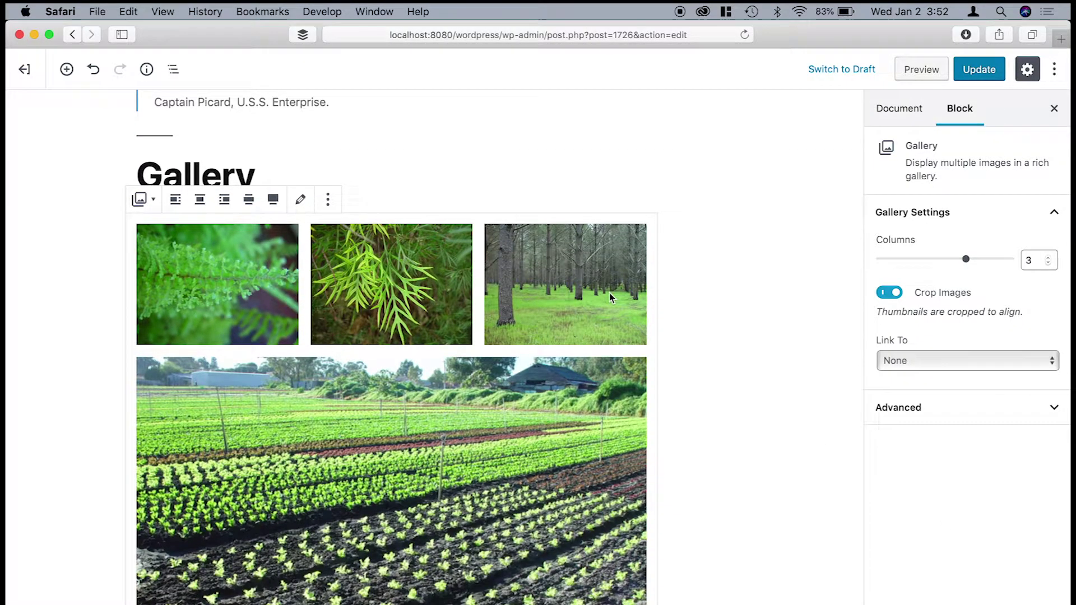
left_click(249, 203)
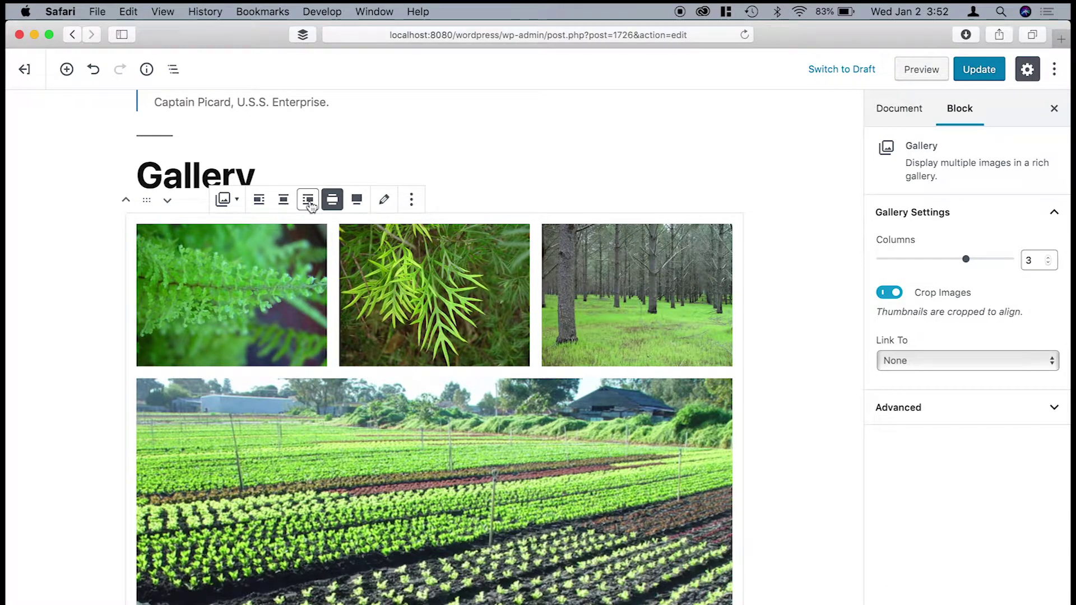
left_click(355, 201)
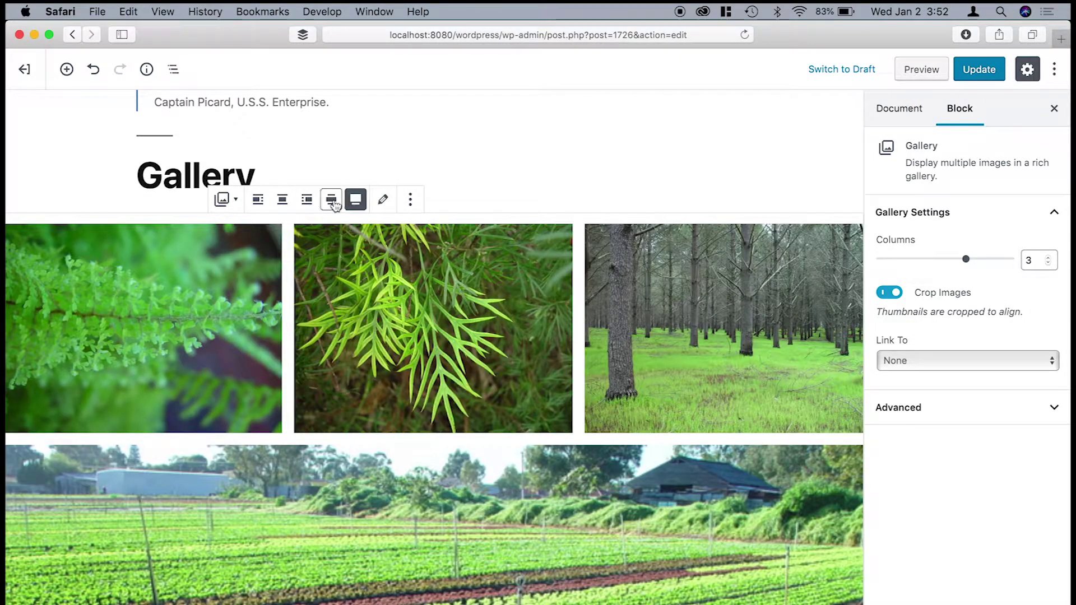
left_click(331, 200)
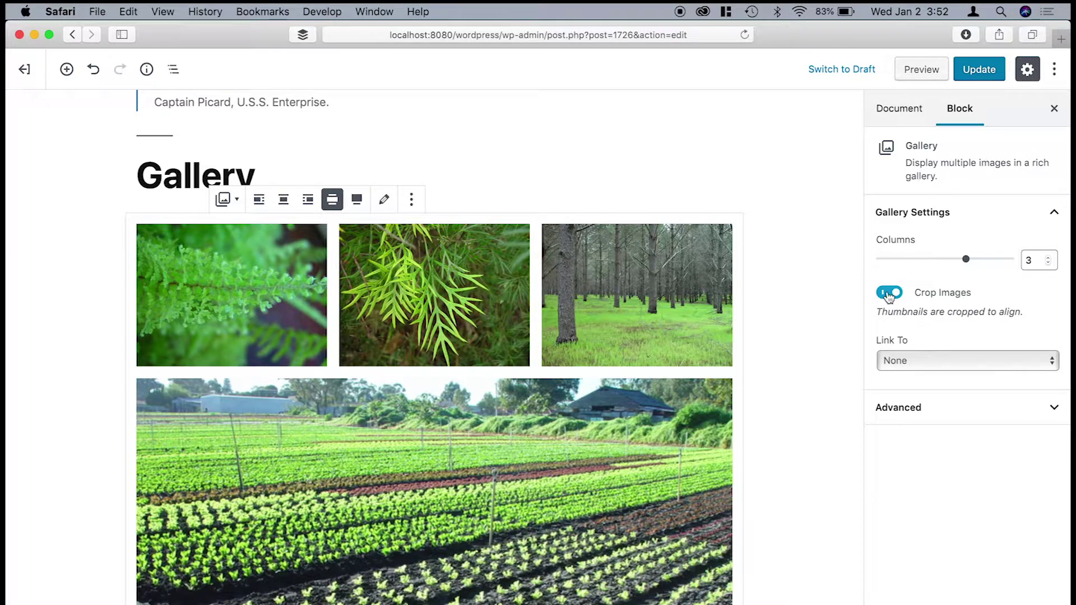
Try 2, 1 and 4 gallery columns, then settle back on 3 columns.
left_click(1049, 264)
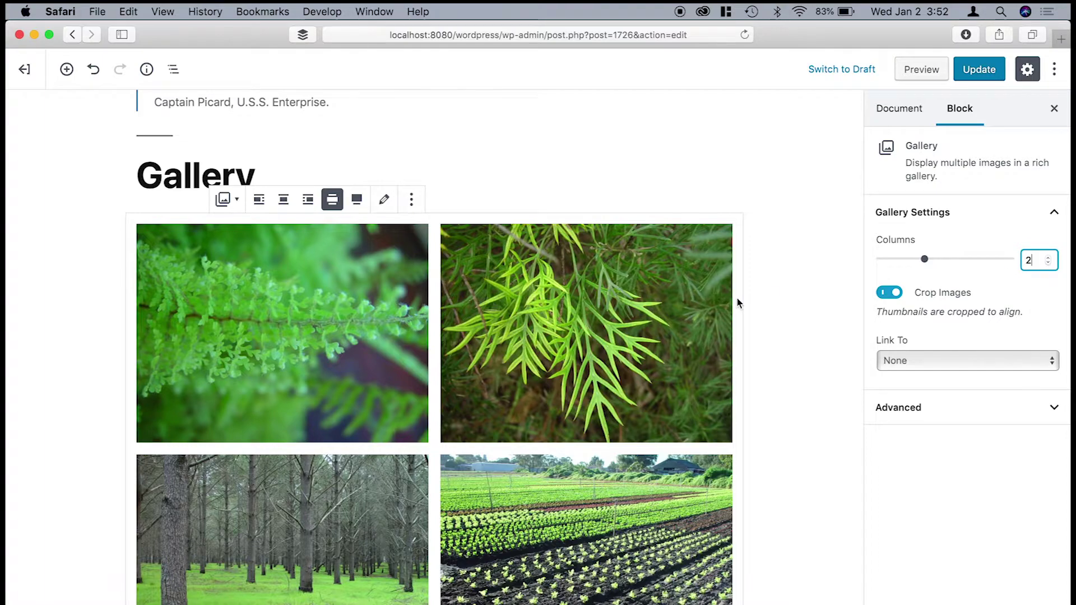
scroll(738, 298, "down", 3)
scroll(738, 299, "up", 3)
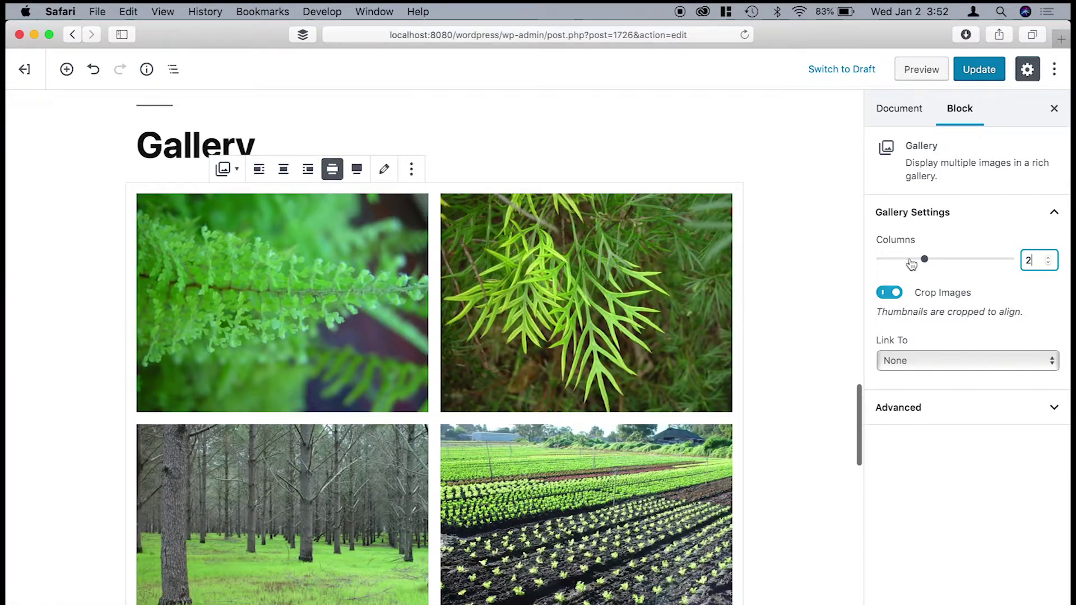
left_click(1047, 263)
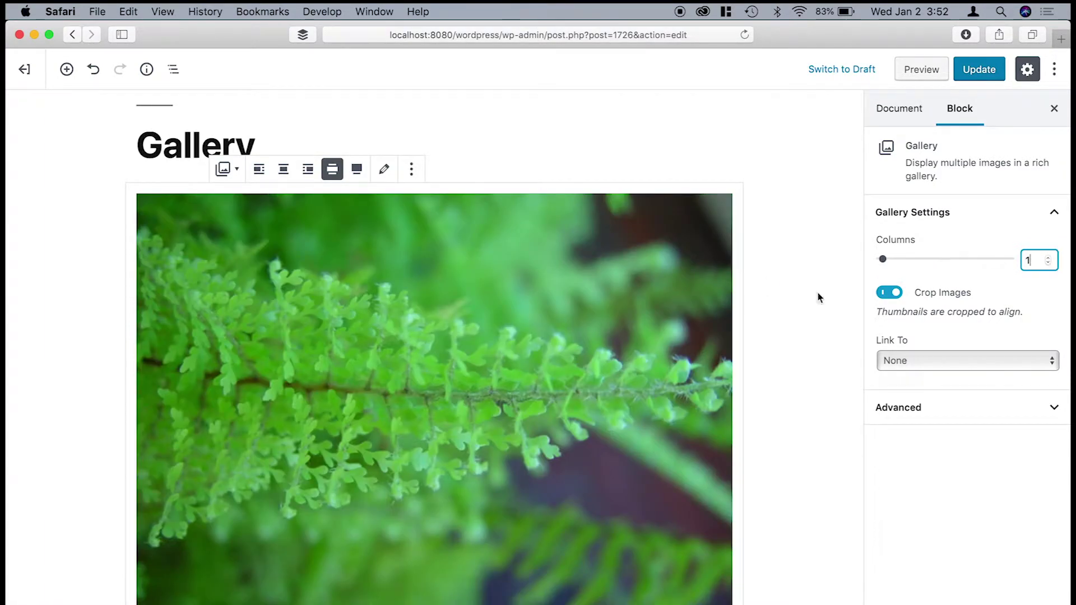
scroll(718, 314, "down", 2)
scroll(719, 314, "down", 14)
scroll(718, 314, "up", 11)
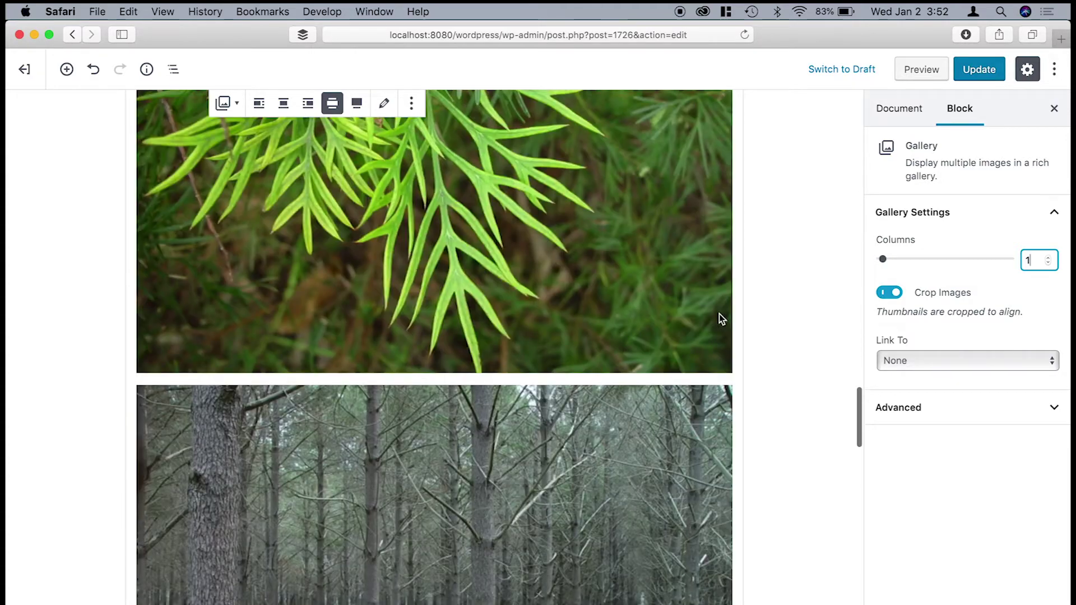
left_click(1049, 257)
left_click(1048, 257)
left_click(1048, 257)
scroll(721, 267, "up", 8)
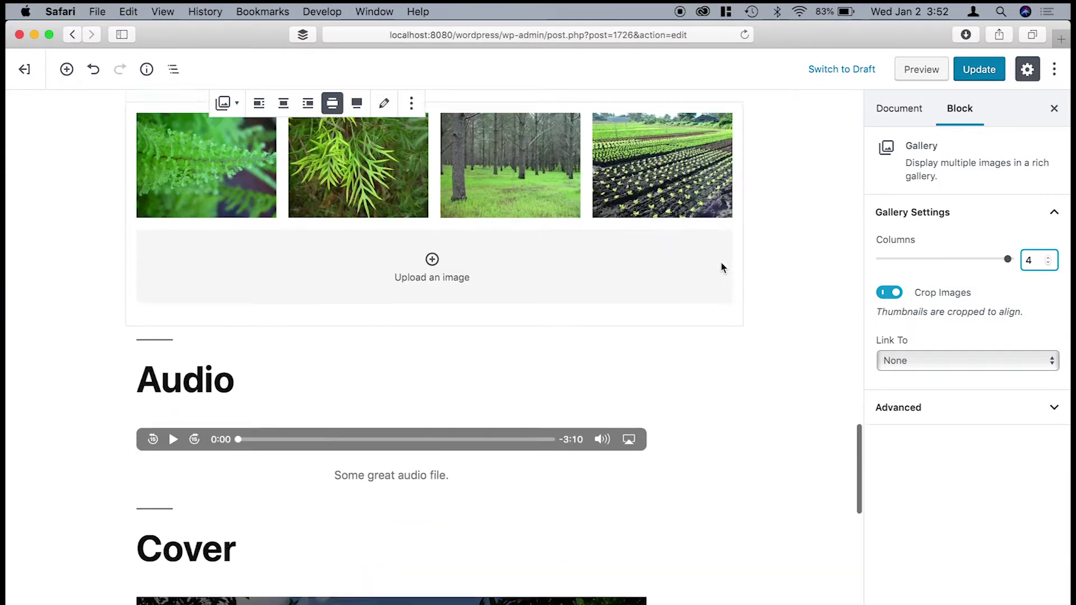
left_click(1048, 260)
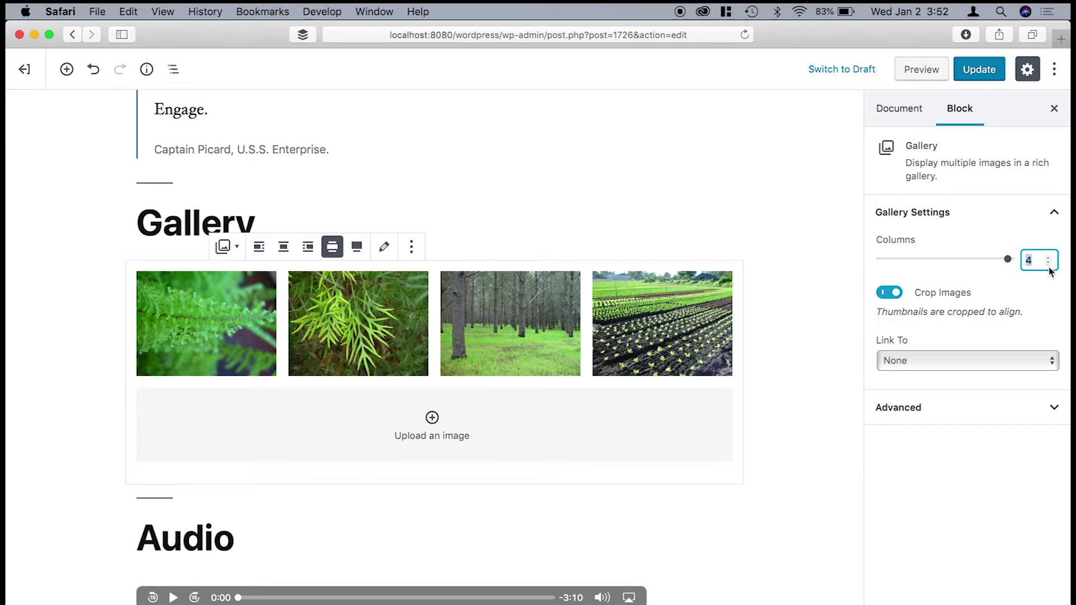
left_click(1048, 263)
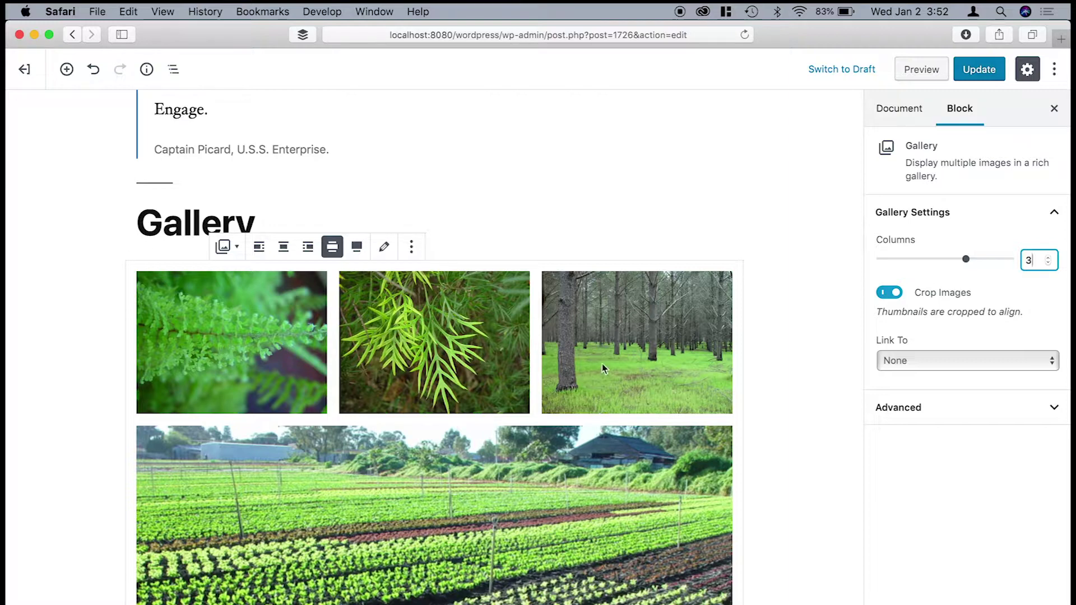
Turn Crop Images off for the gallery, then select the forest photo within it.
scroll(336, 454, "down", 3)
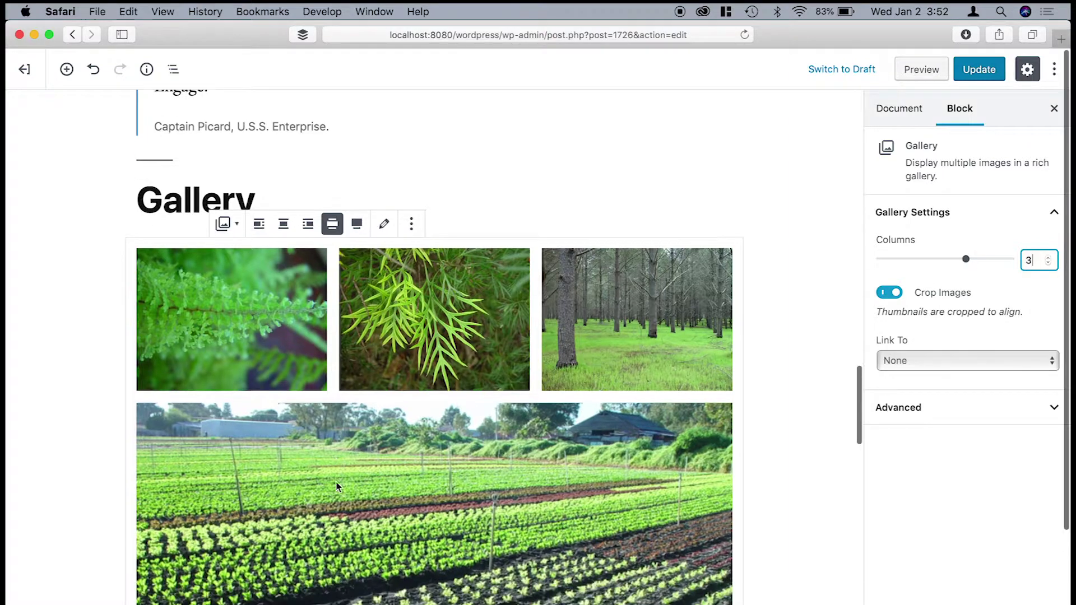
left_click(339, 451)
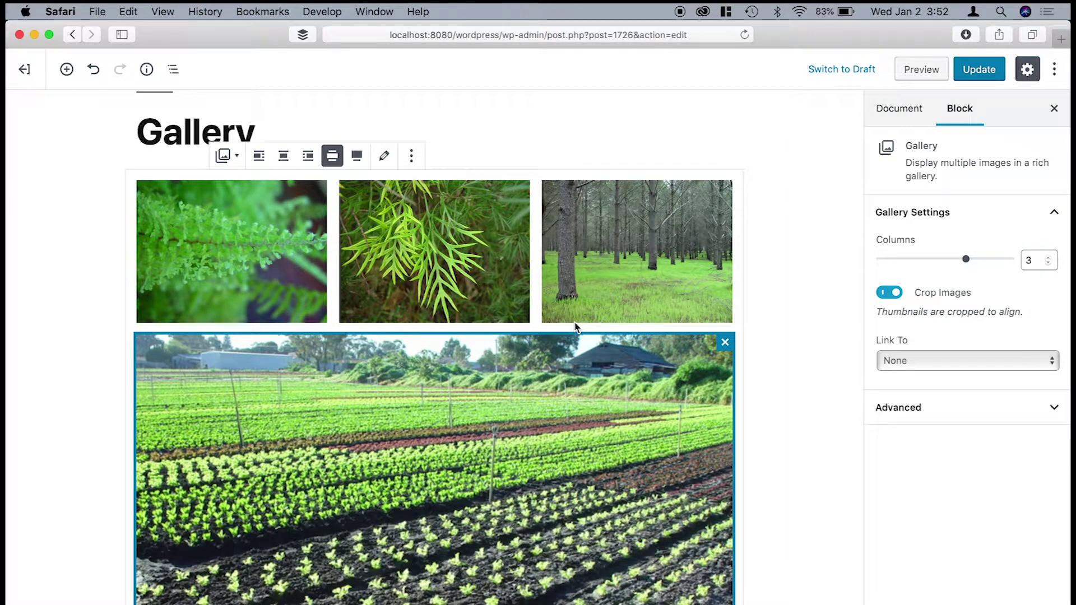
left_click(889, 293)
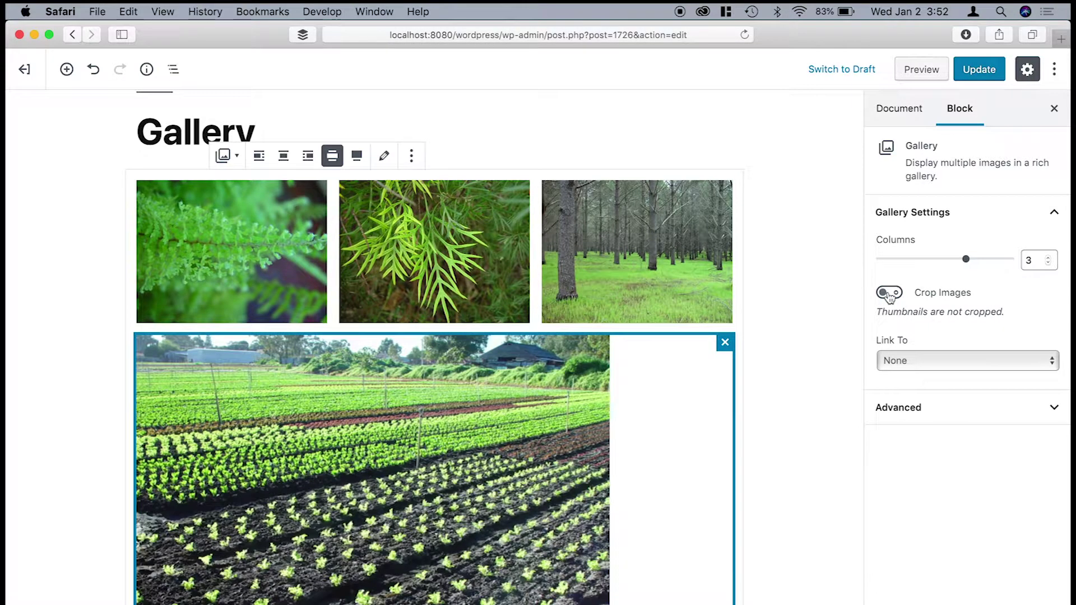
scroll(759, 310, "down", 3)
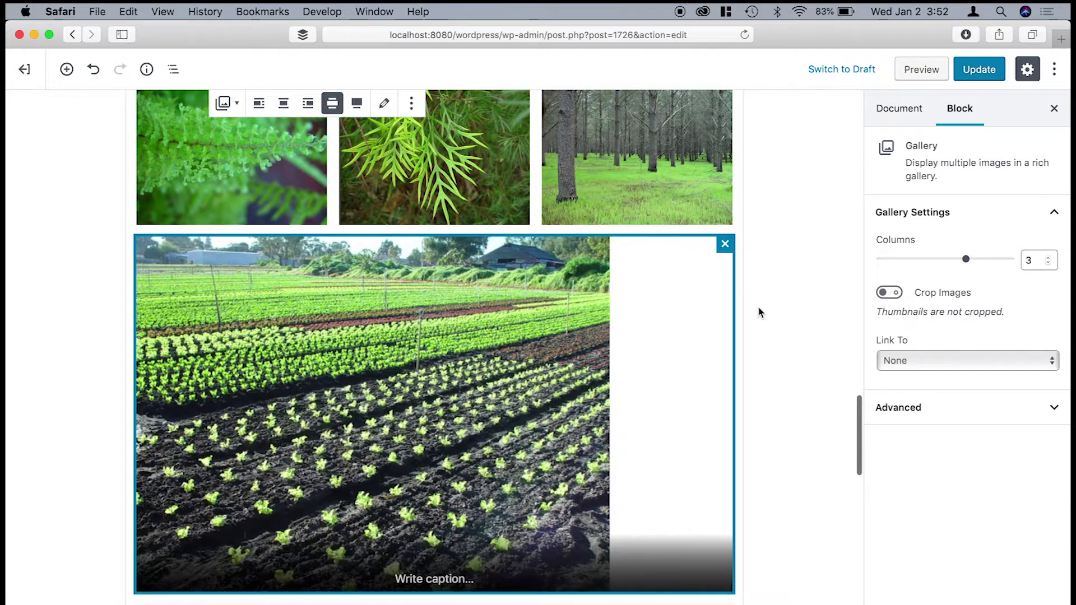
scroll(759, 310, "up", 1)
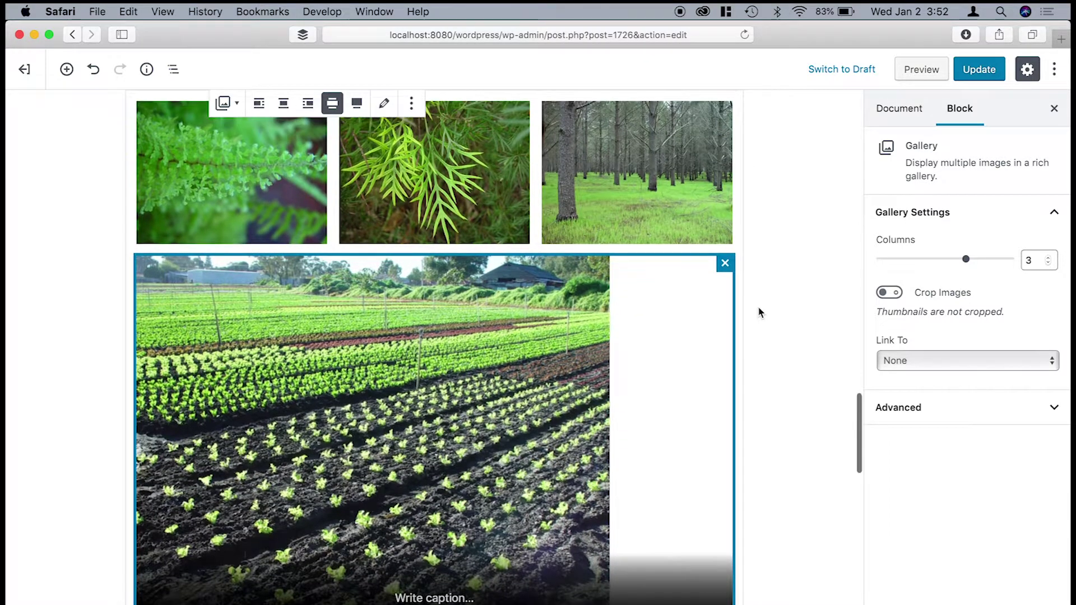
left_click(616, 181)
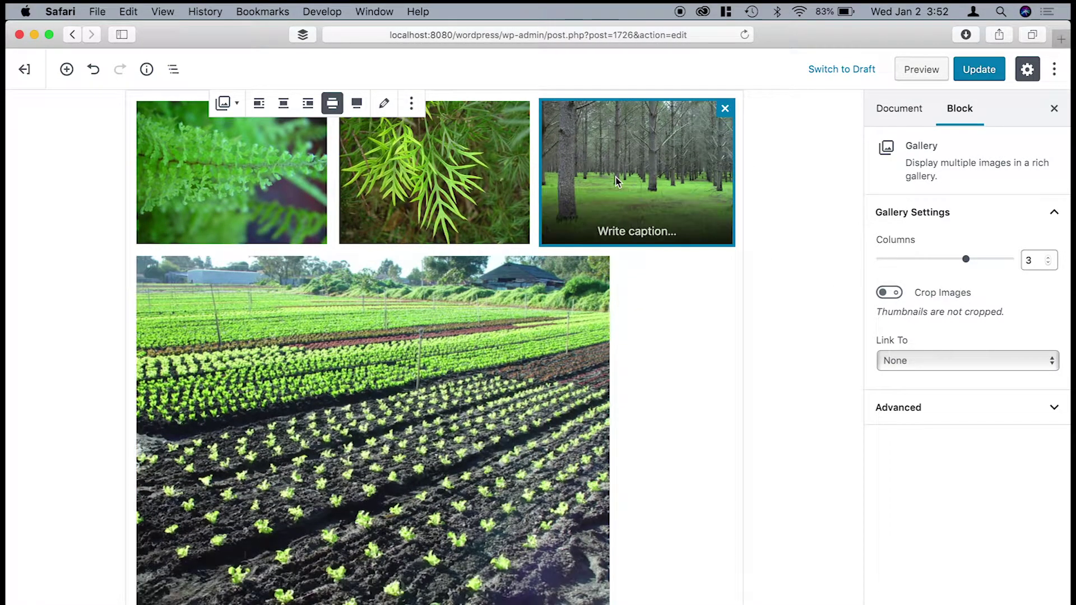
Turn on Crop Images so the gallery thumbnails line up evenly.
left_click(886, 300)
scroll(778, 325, "down", 1)
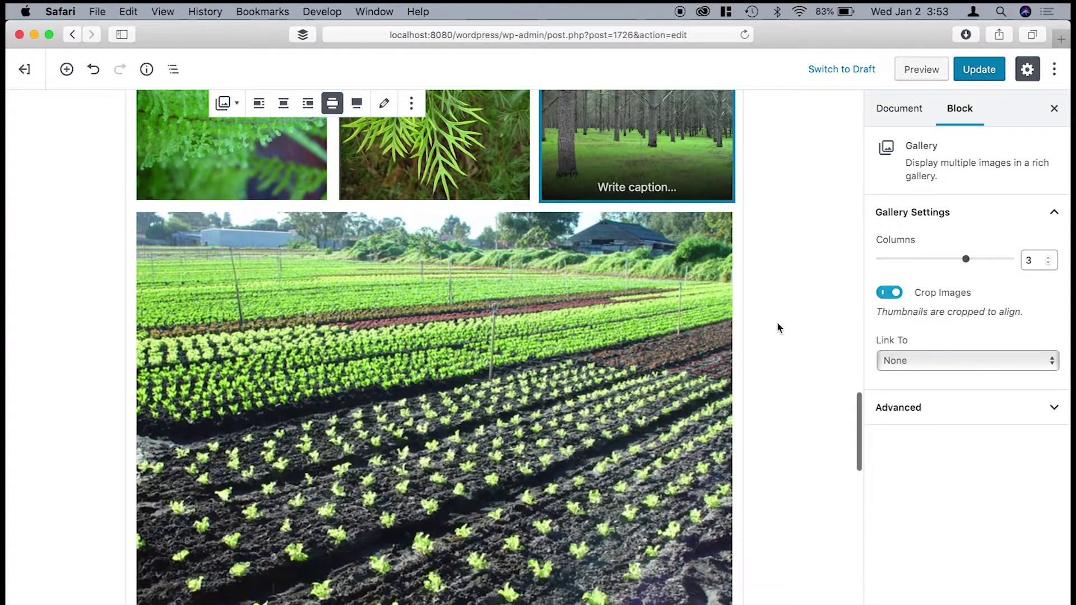
scroll(777, 324, "up", 3)
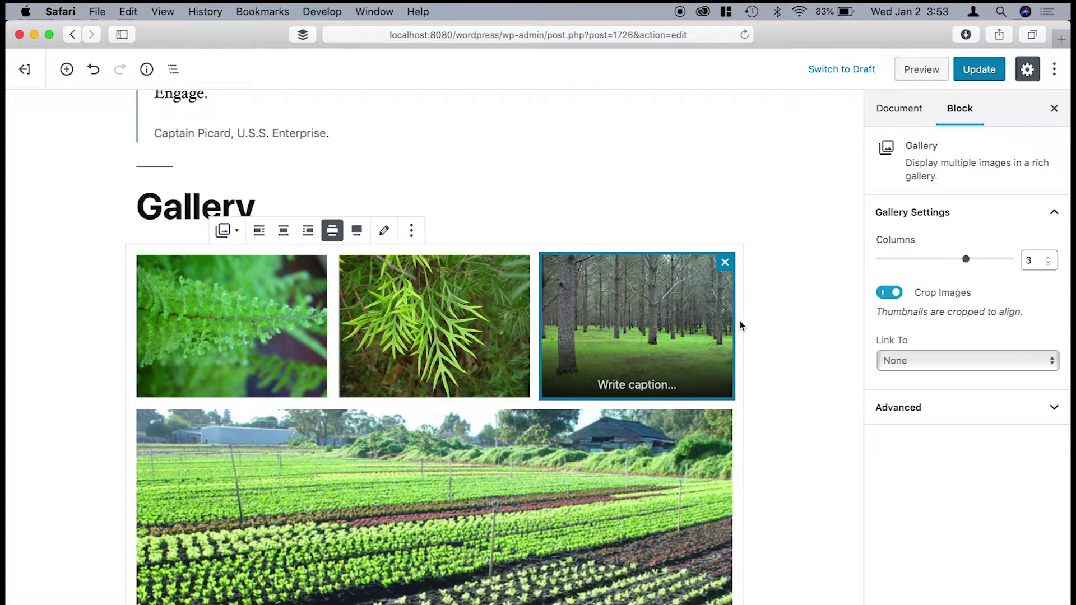
Caption the forest photo 'Green grass'.
left_click(662, 385)
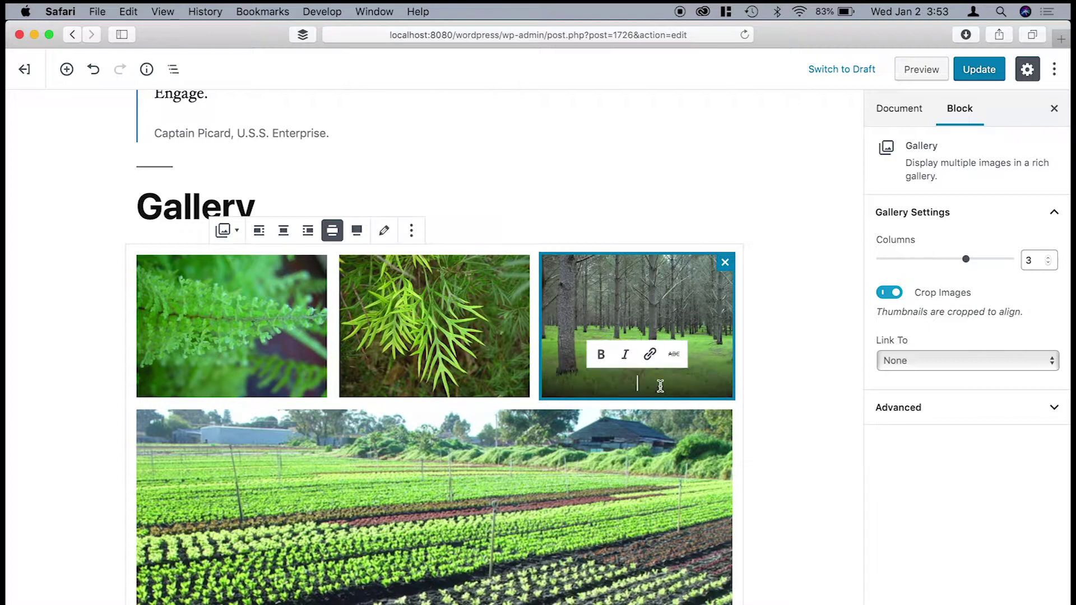
type("Gr")
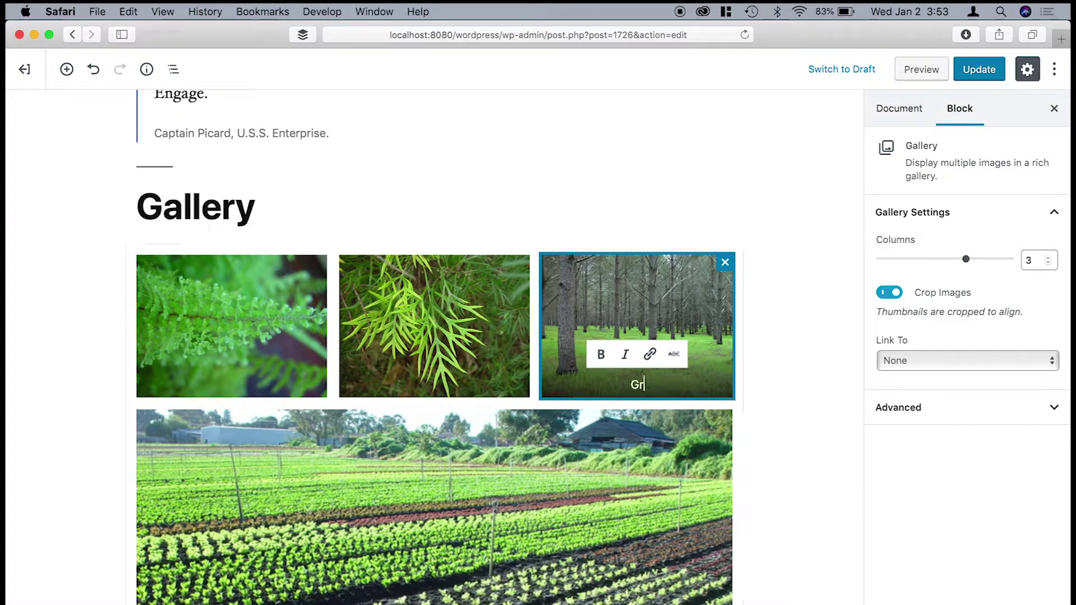
type("een grass")
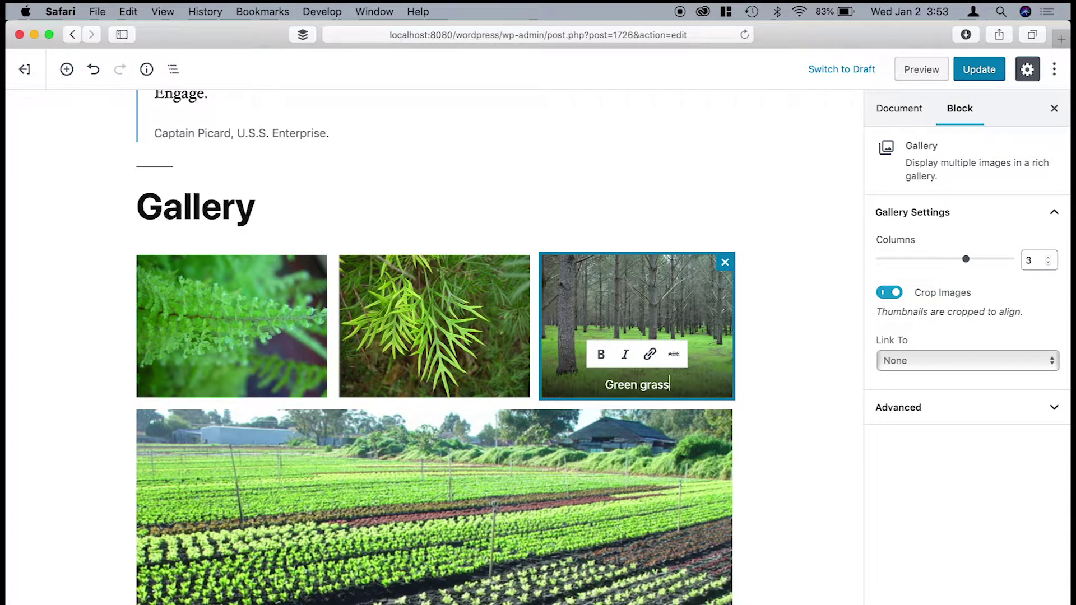
left_click(736, 392)
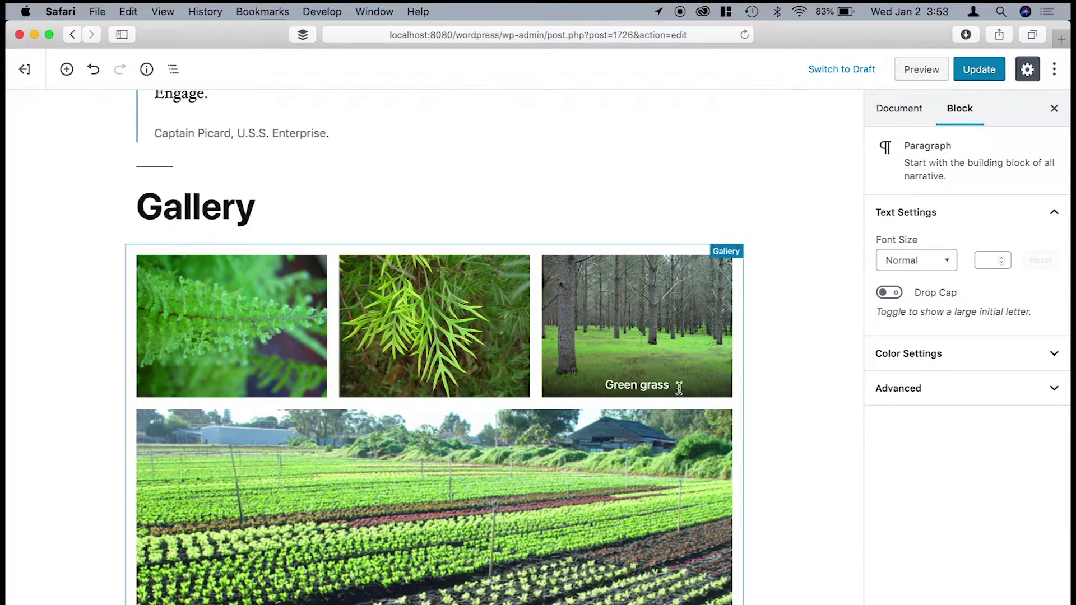
Select the Audio block and leave Preload at None, with Autoplay and Loop off.
scroll(629, 370, "down", 4)
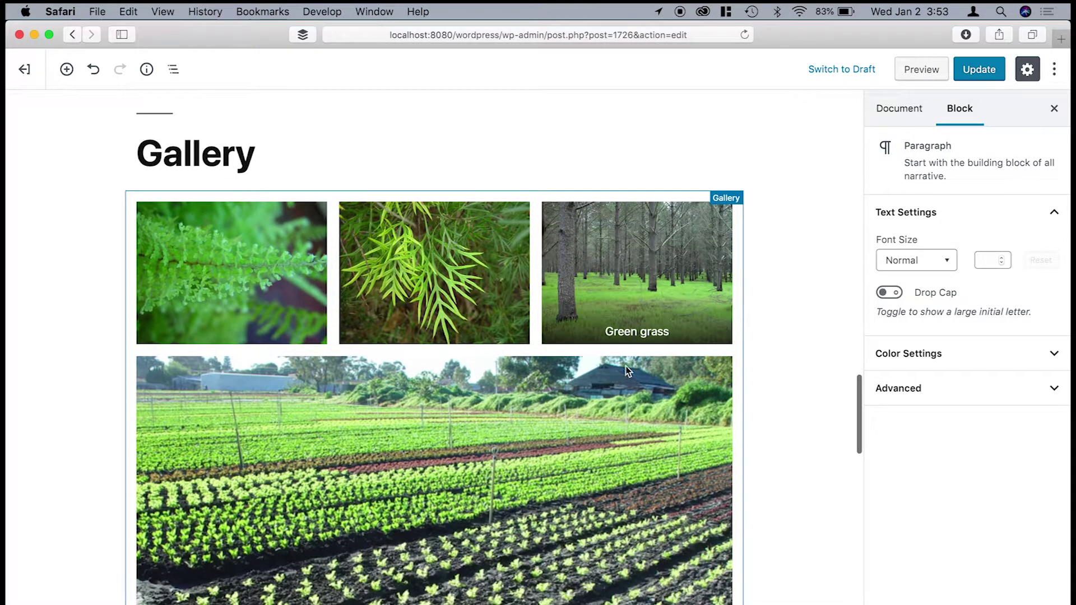
scroll(586, 338, "down", 10)
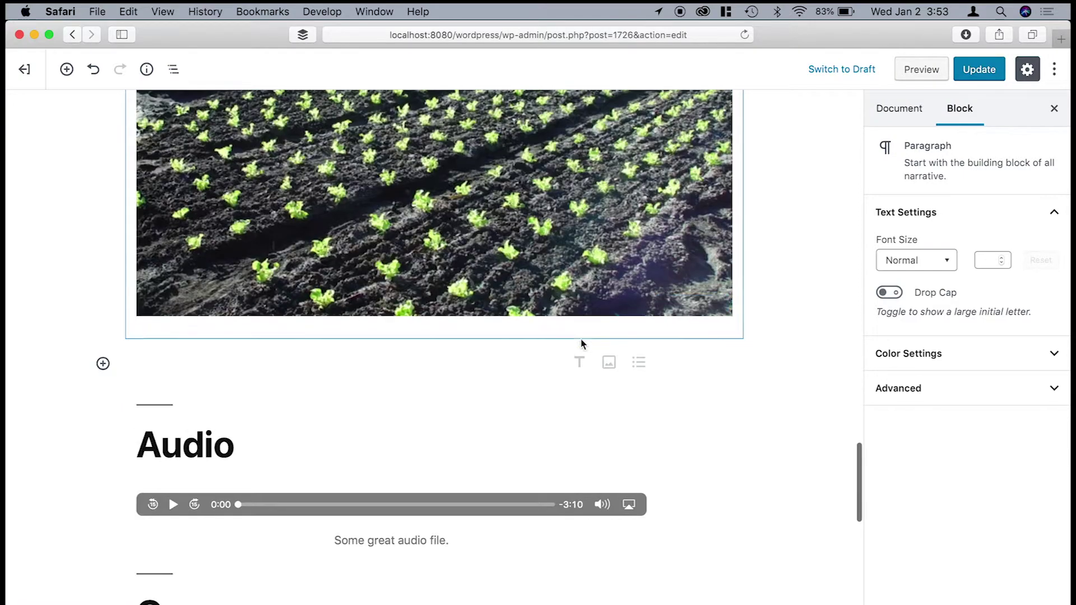
scroll(447, 357, "down", 2)
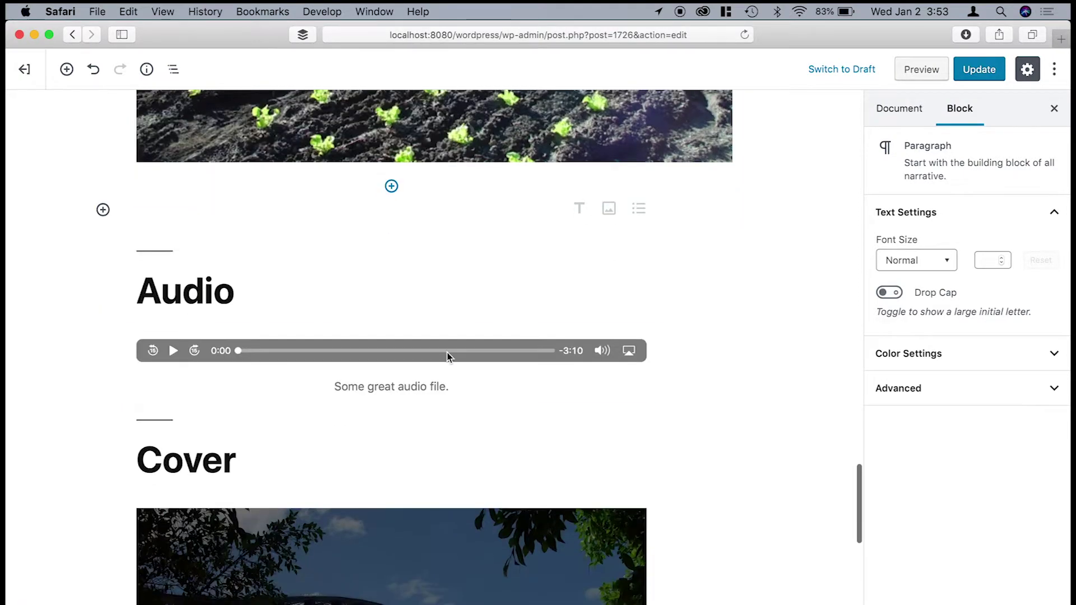
left_click(294, 378)
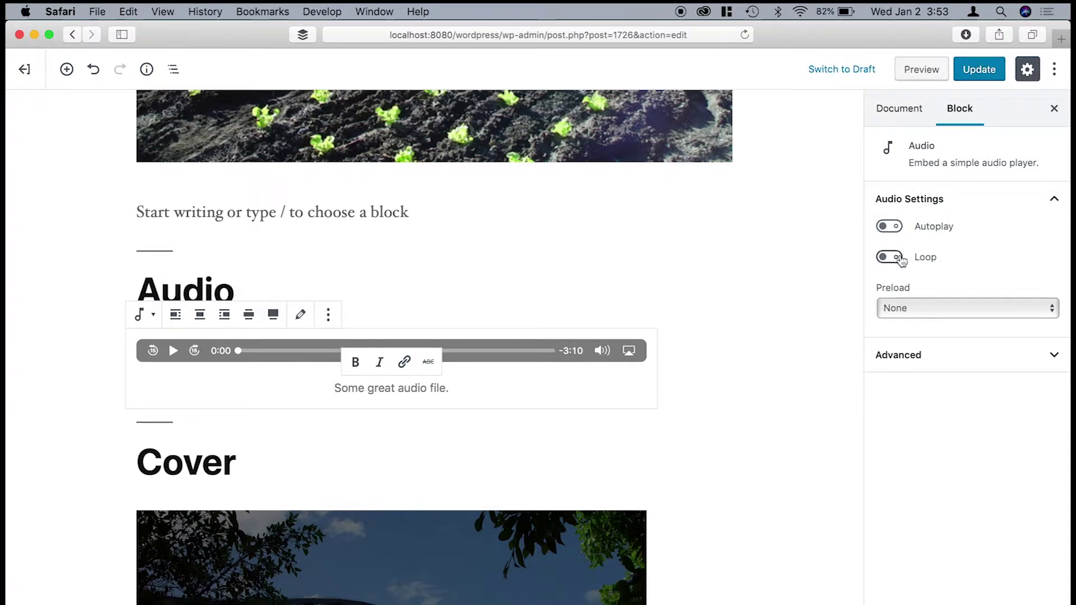
left_click(965, 312)
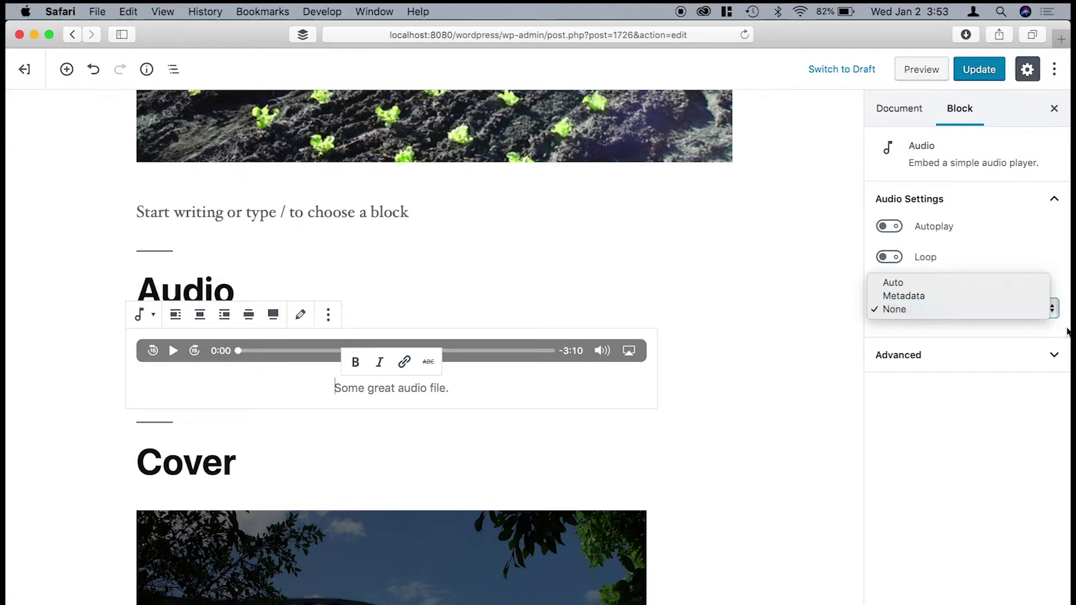
left_click(1041, 314)
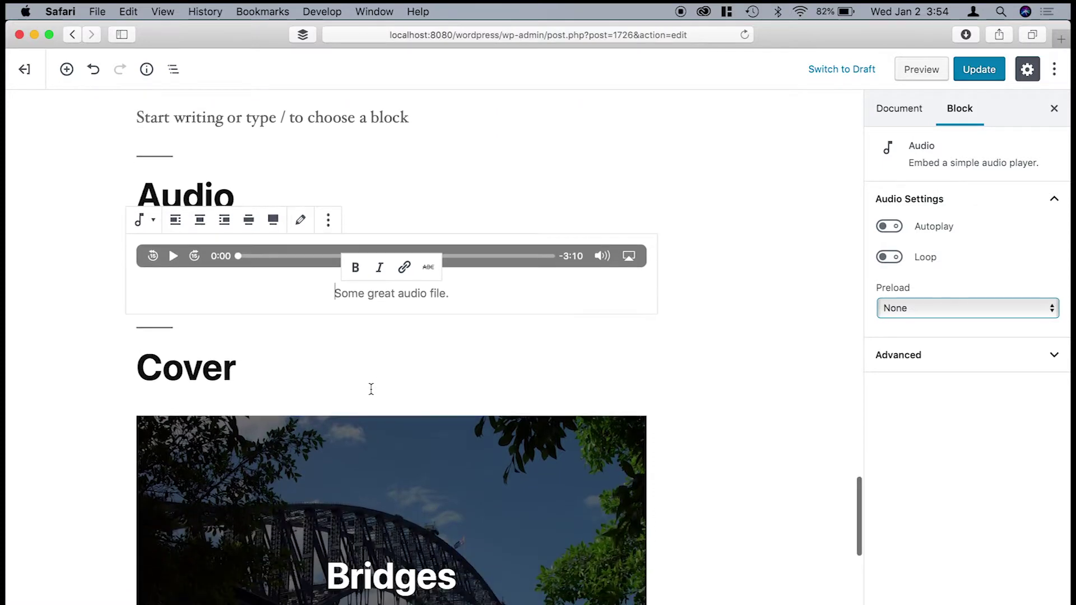
scroll(371, 389, "down", 5)
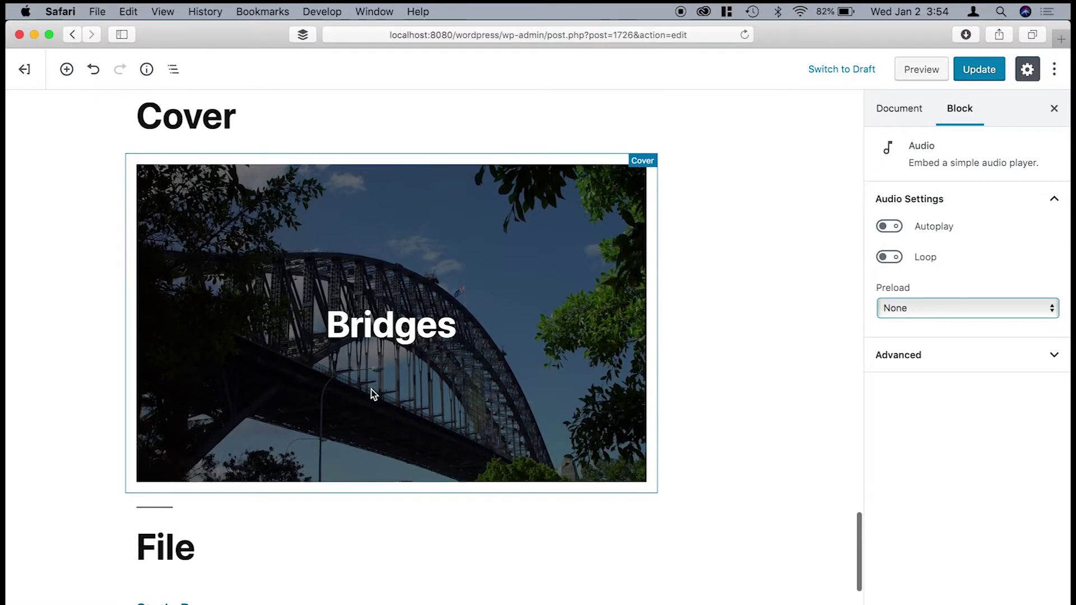
Select the Bridges cover block and set it to full width.
left_click(332, 261)
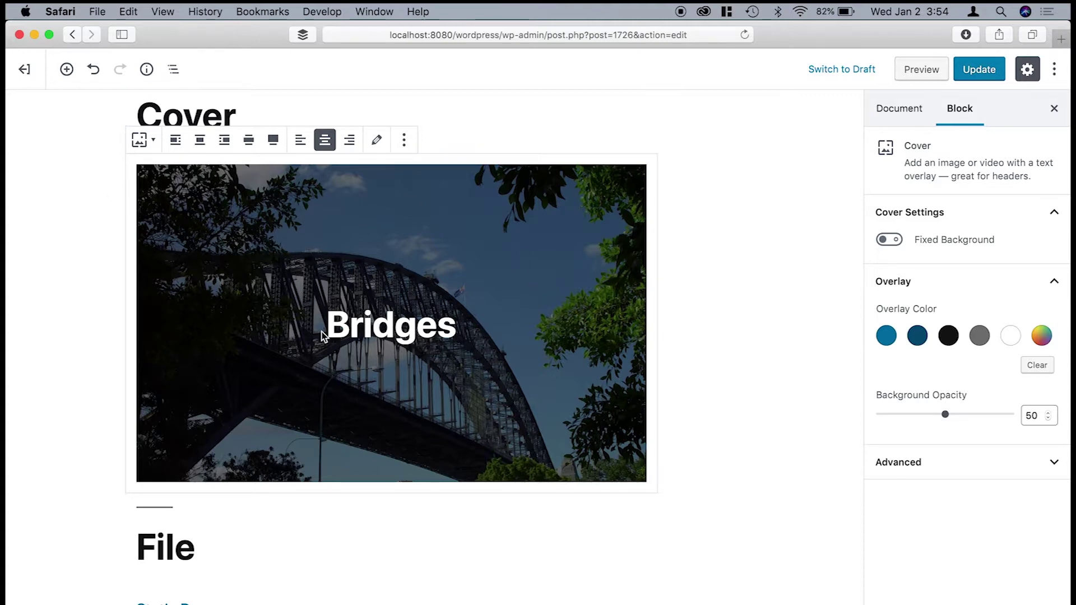
left_click(273, 139)
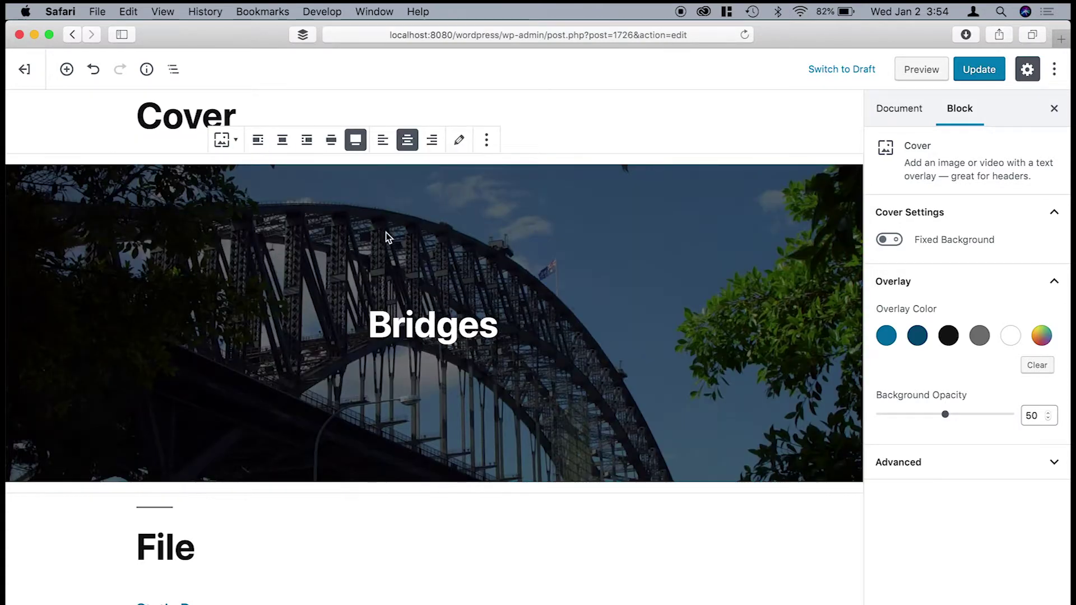
scroll(393, 252, "up", 1)
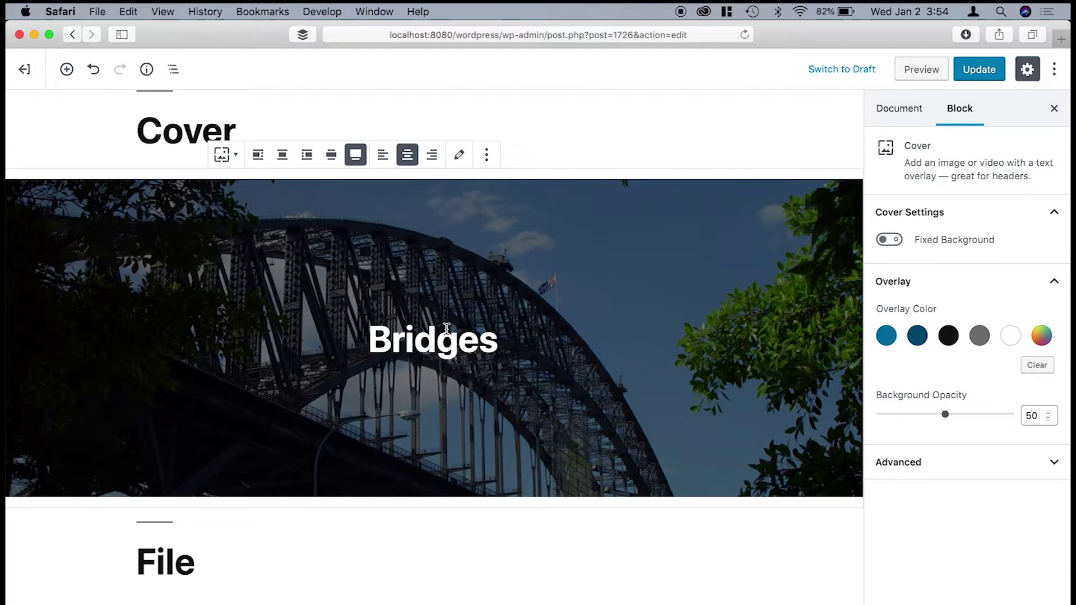
scroll(606, 272, "up", 1)
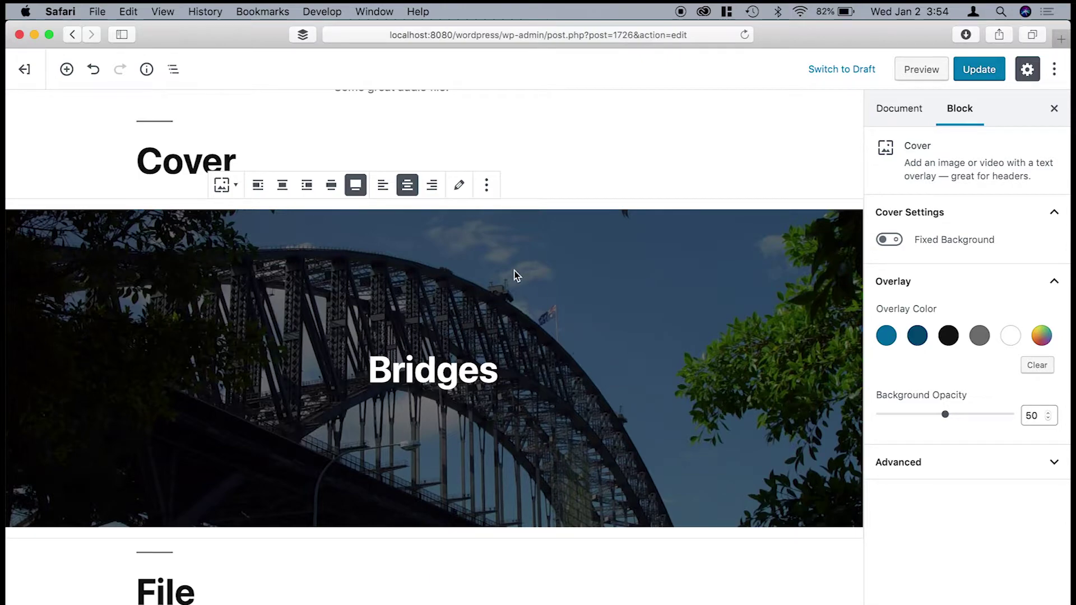
scroll(515, 271, "up", 1)
Replace the cover's background with the Huatulco Coastline photo from the Media Library.
left_click(459, 221)
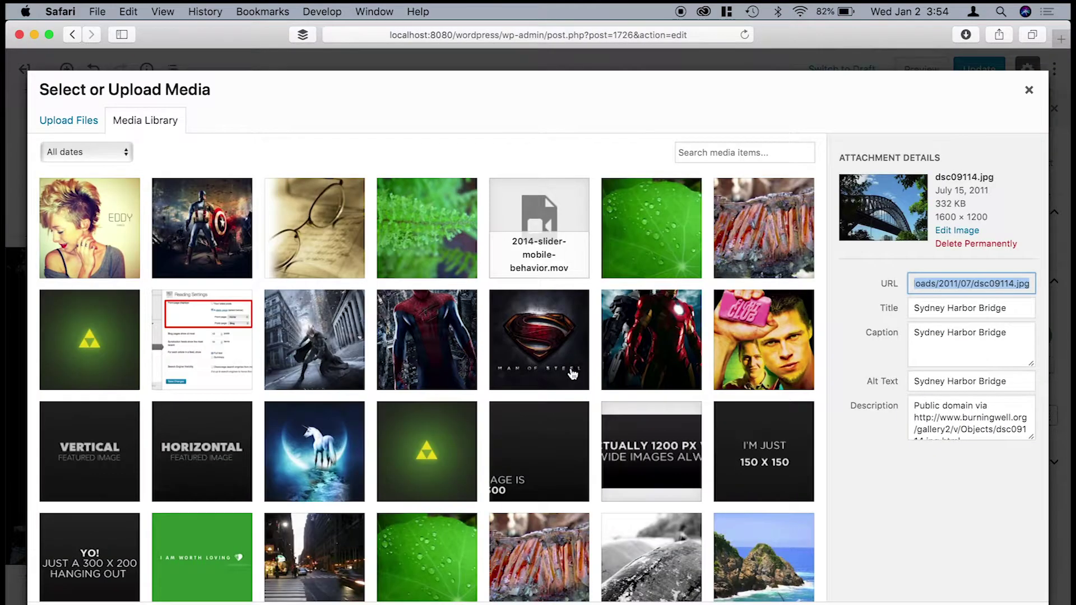
scroll(572, 375, "down", 10)
scroll(572, 374, "up", 3)
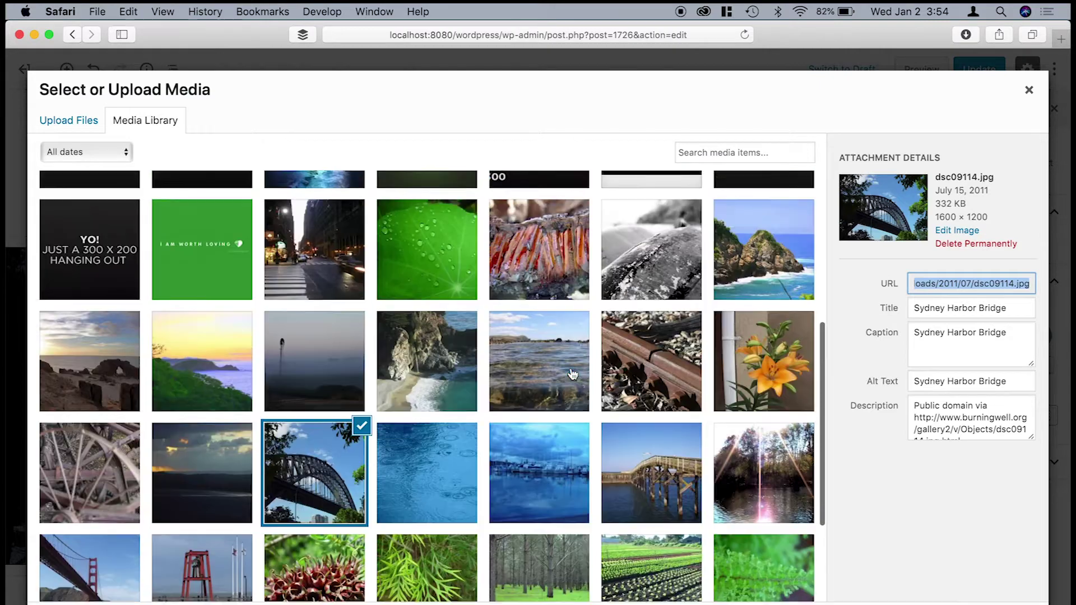
left_click(779, 244)
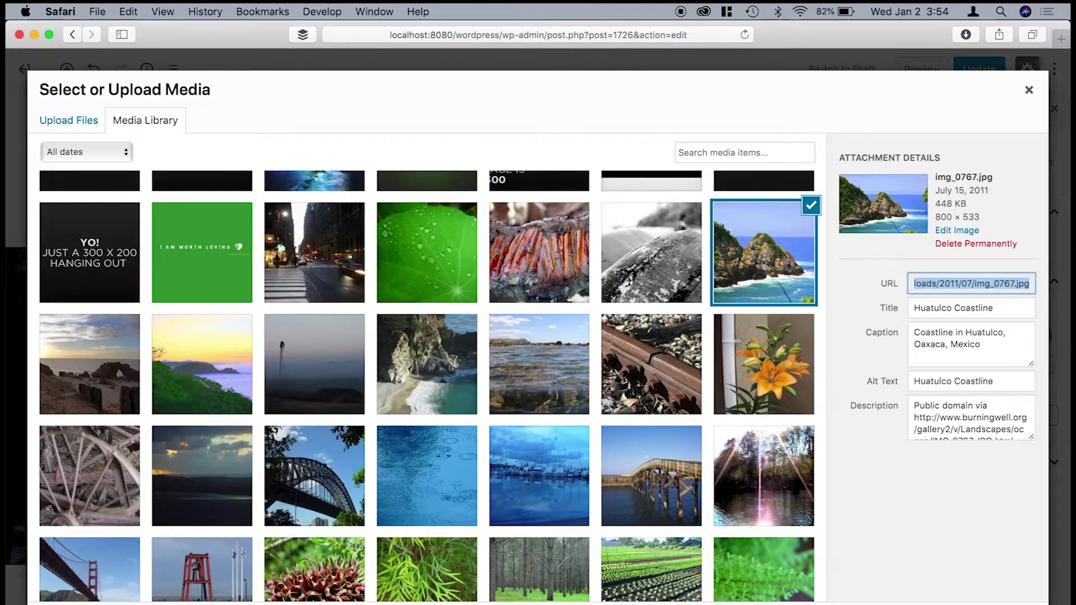
left_click(1015, 594)
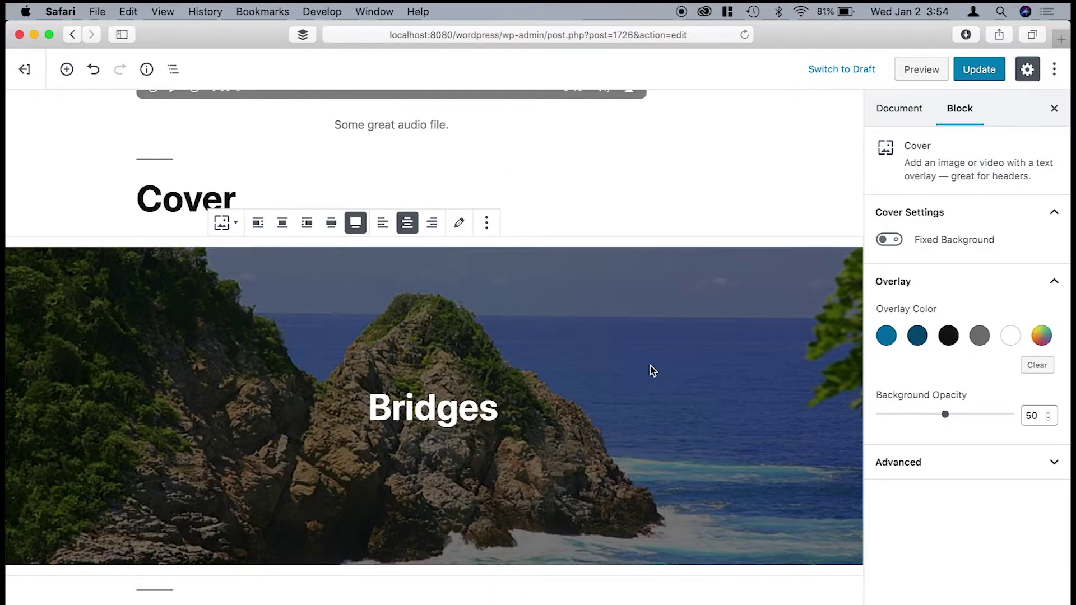
Try Fixed Background on the cover, then turn it back off.
scroll(653, 372, "down", 1)
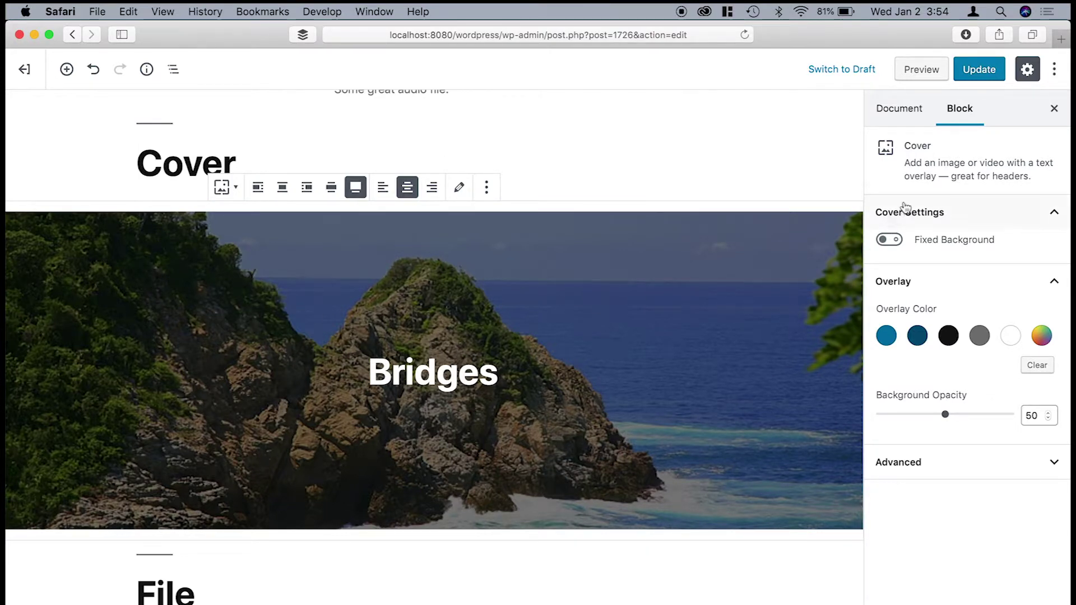
left_click(895, 243)
scroll(735, 286, "up", 2)
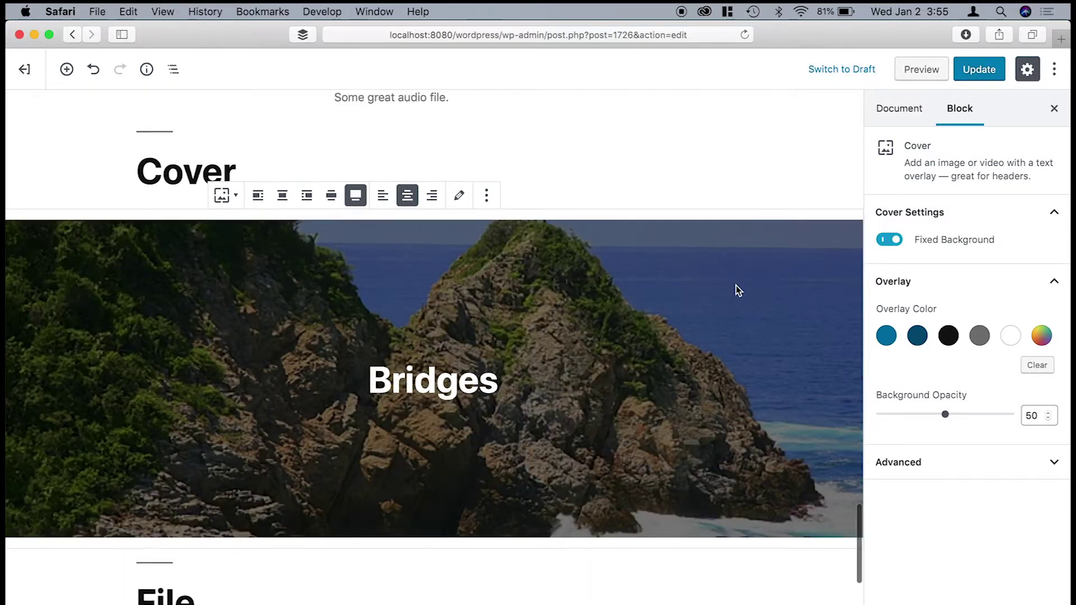
scroll(736, 285, "down", 5)
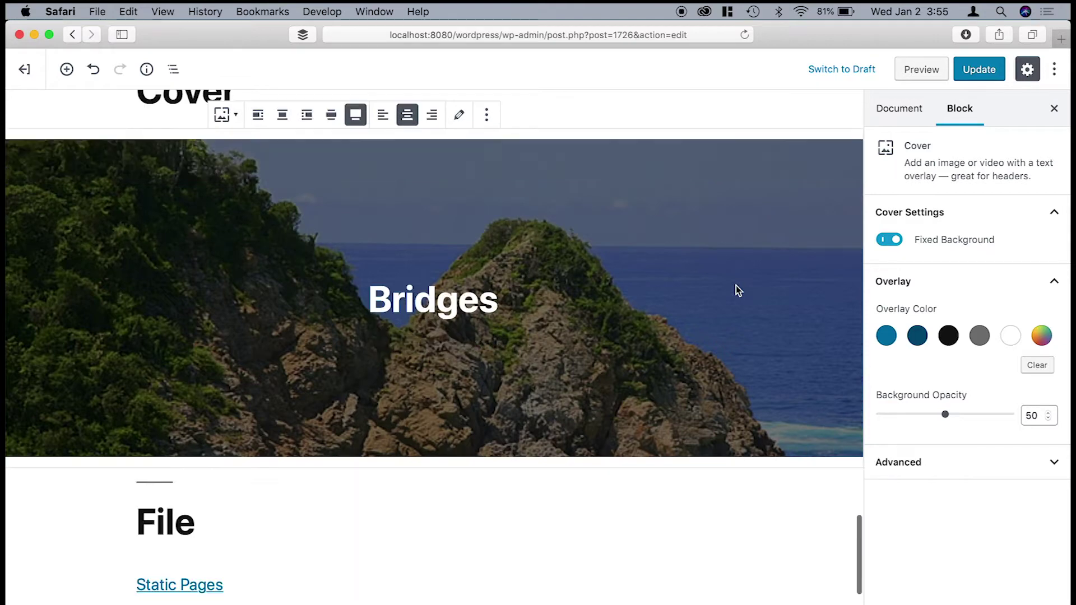
scroll(735, 285, "down", 1)
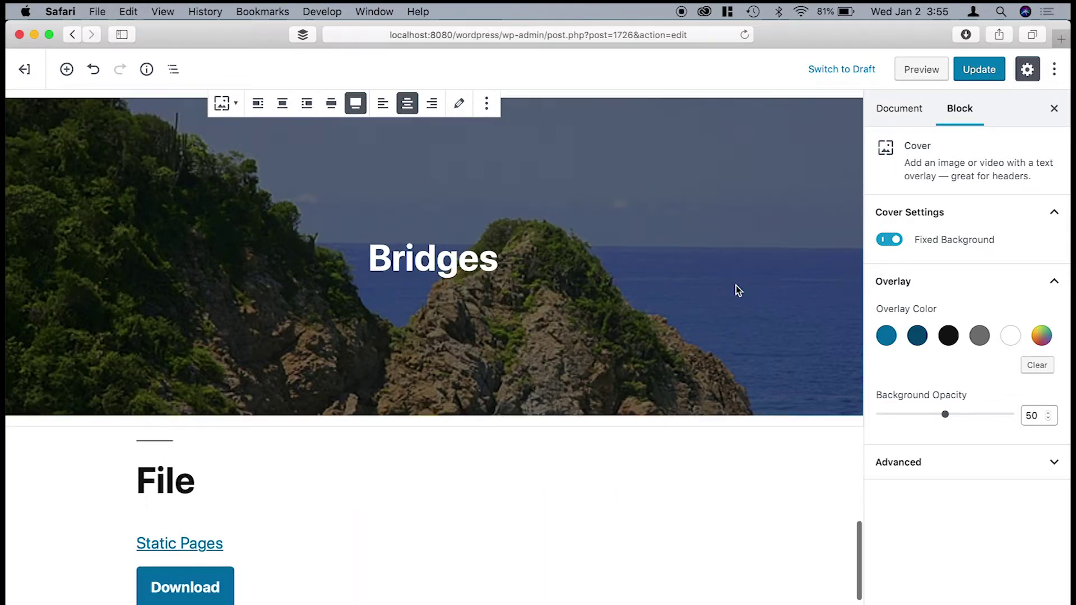
scroll(736, 285, "up", 4)
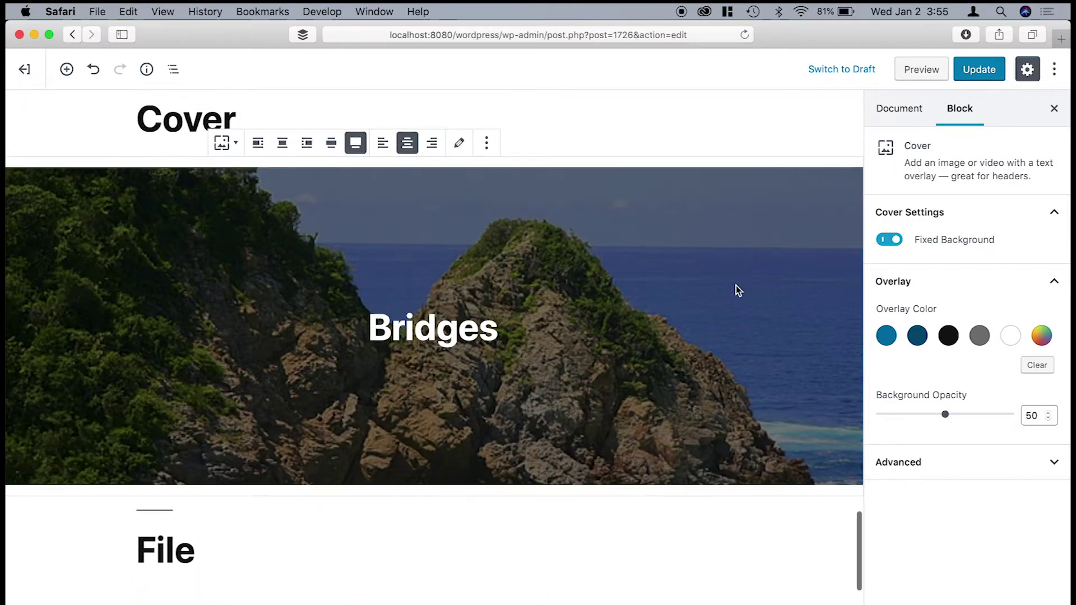
scroll(735, 284, "down", 1)
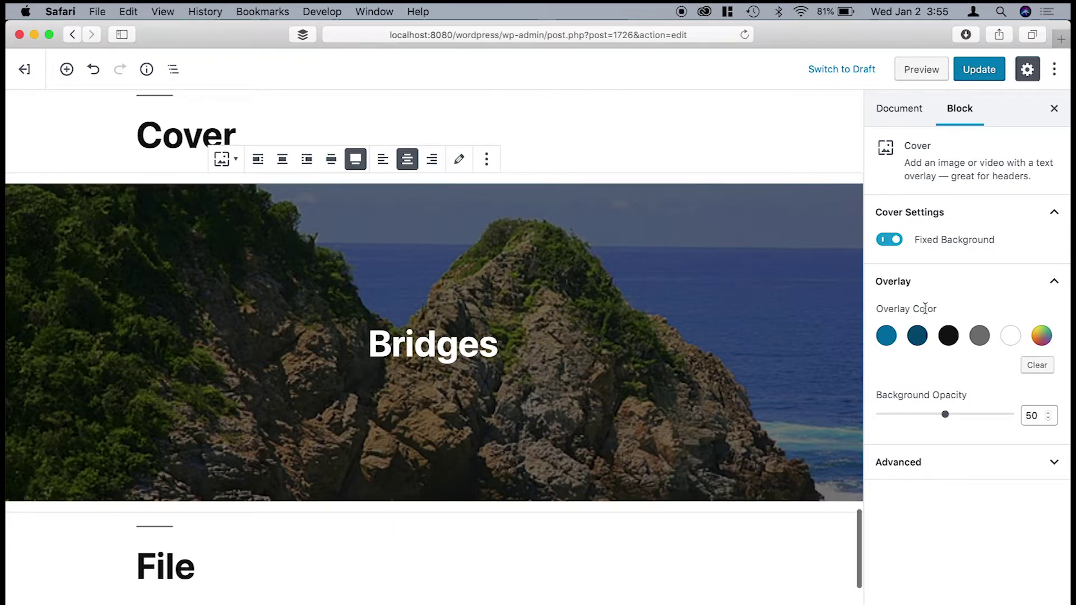
left_click(887, 241)
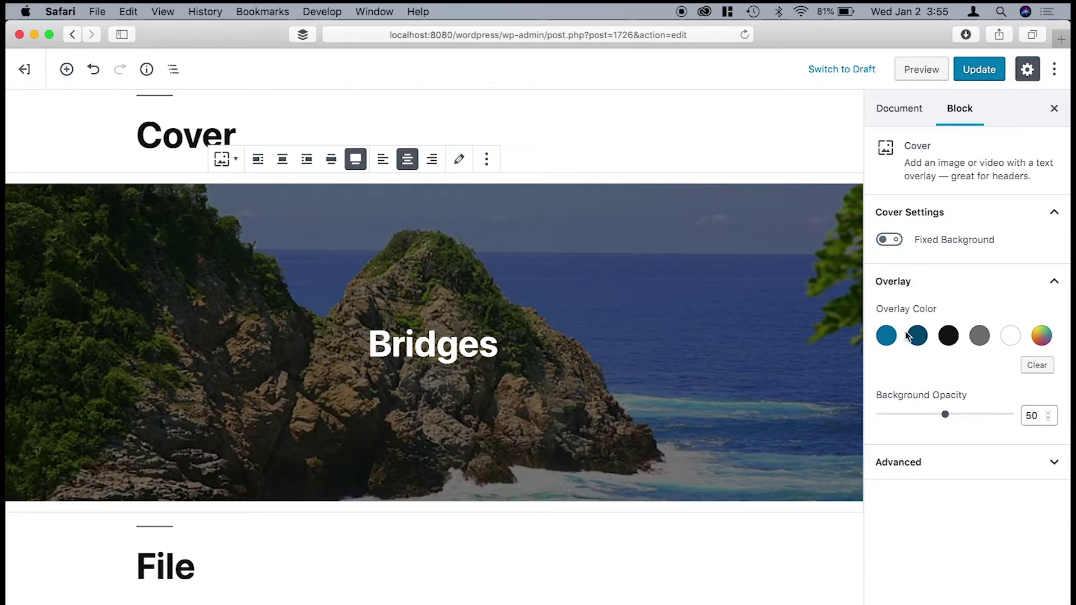
Give the cover overlay a dark blue colour at 90 background opacity.
left_click(888, 336)
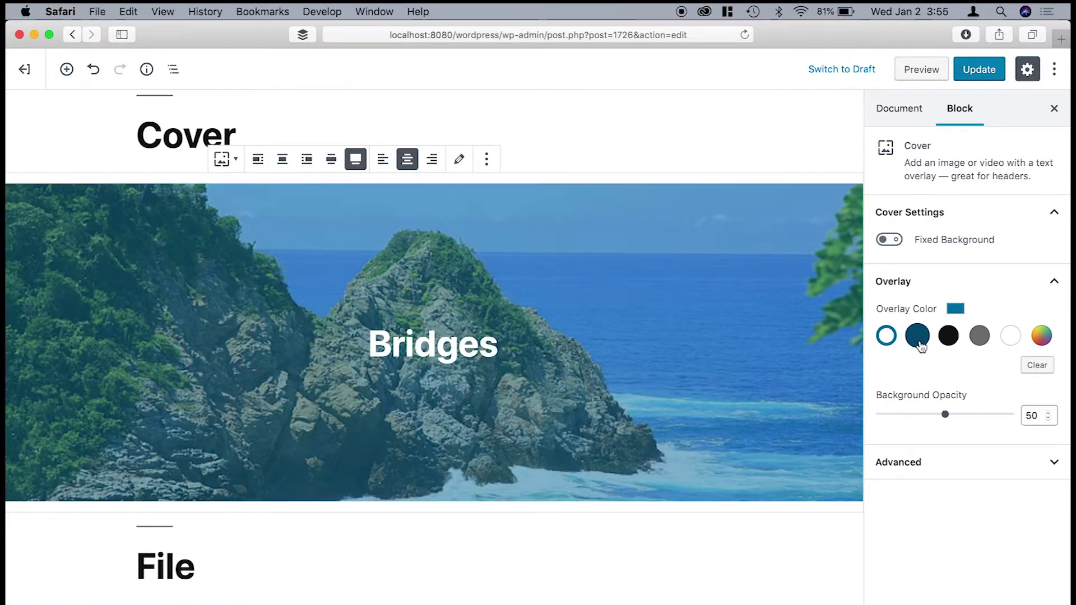
left_click(918, 336)
left_click(947, 339)
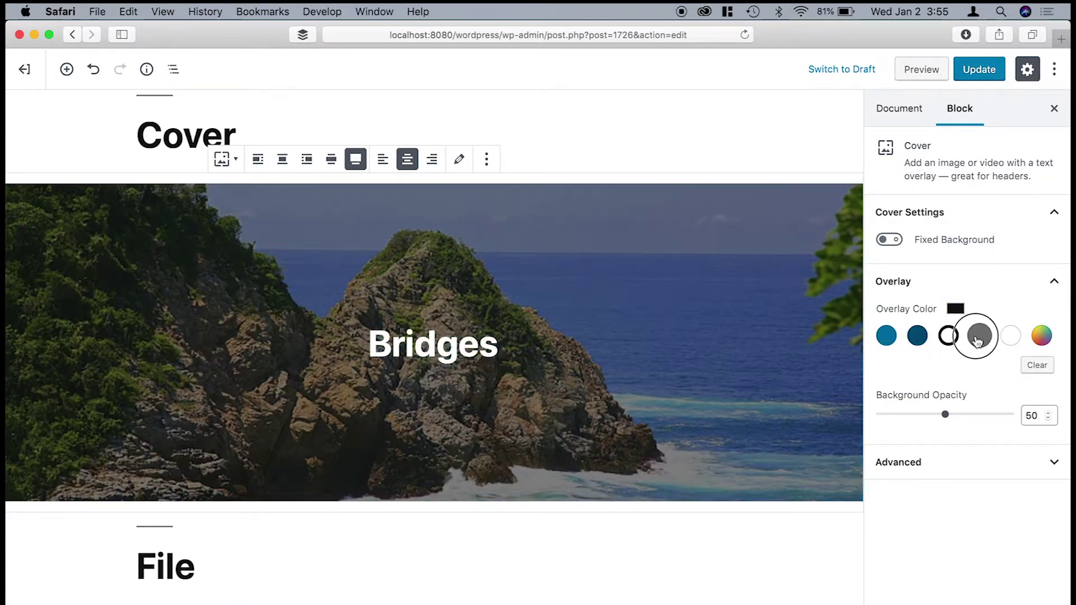
left_click(979, 337)
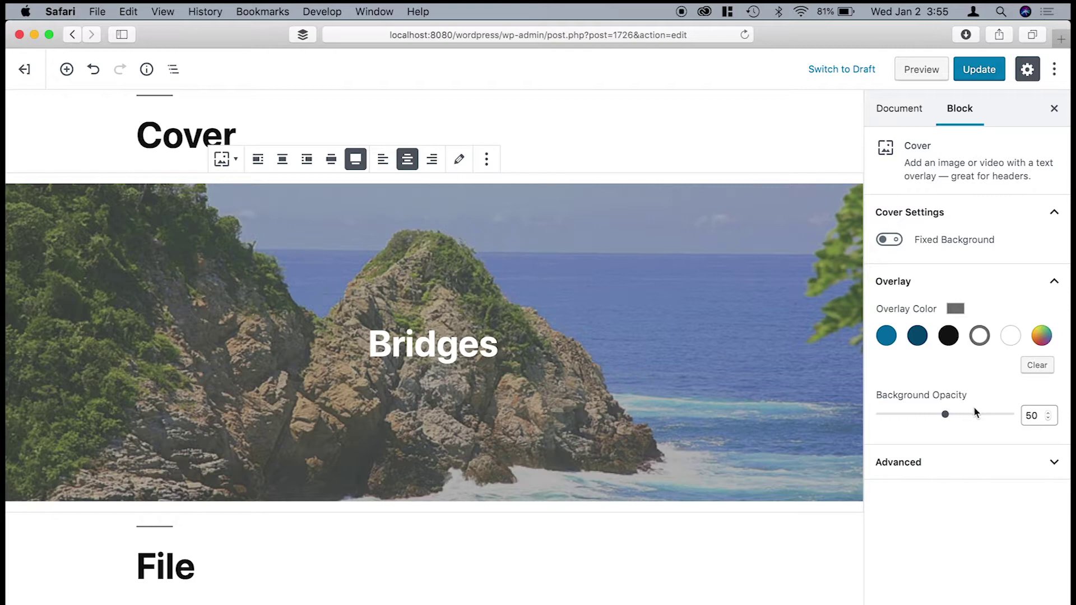
left_click(953, 415)
left_click_drag(955, 418, 995, 420)
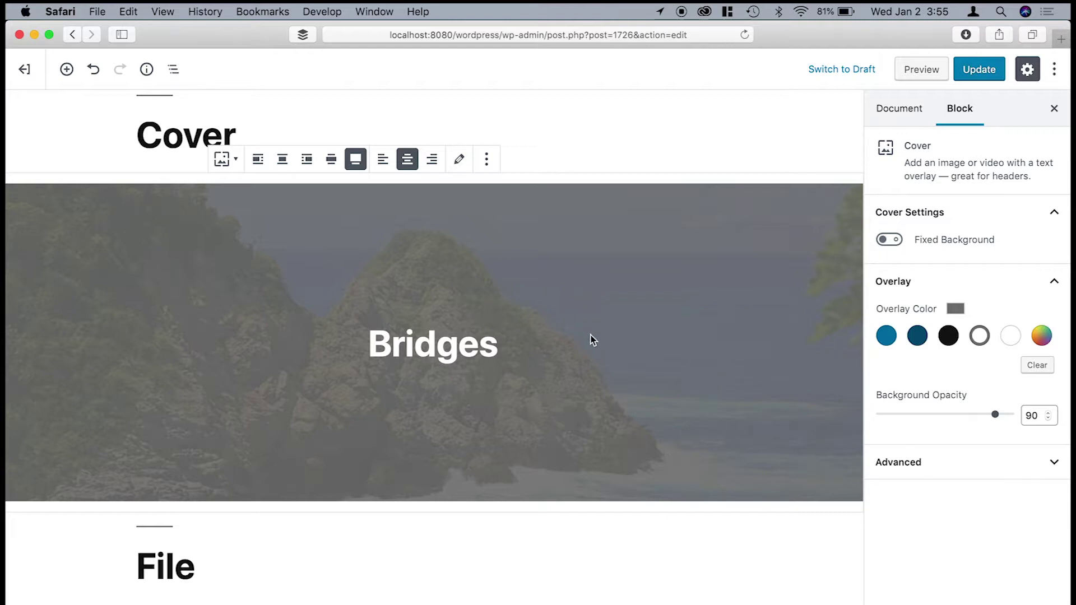
left_click(917, 336)
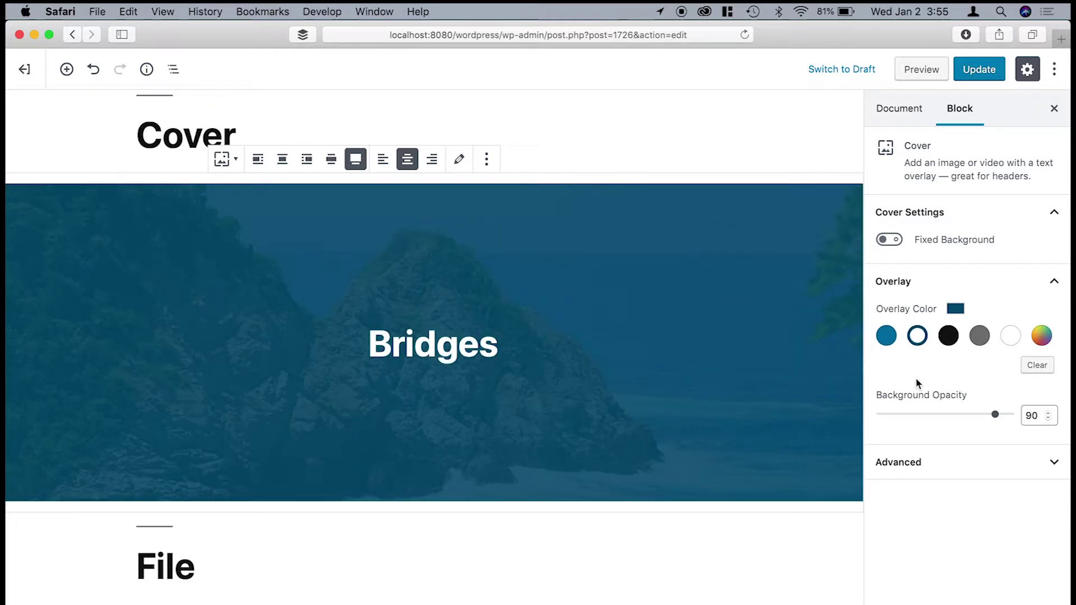
Expand the cover block's Advanced settings panel.
left_click(1054, 462)
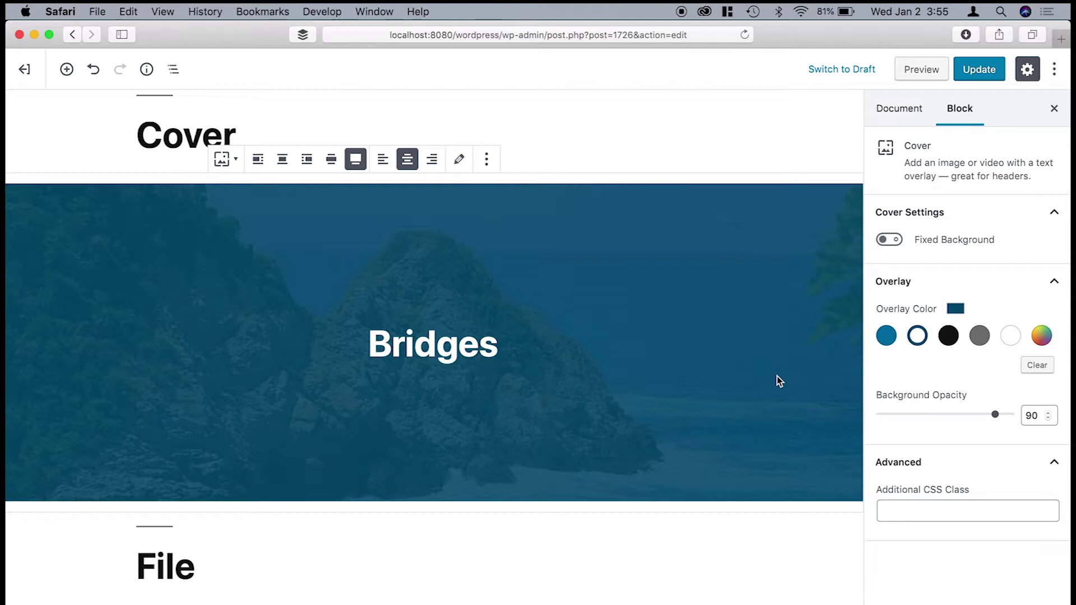
scroll(777, 377, "down", 3)
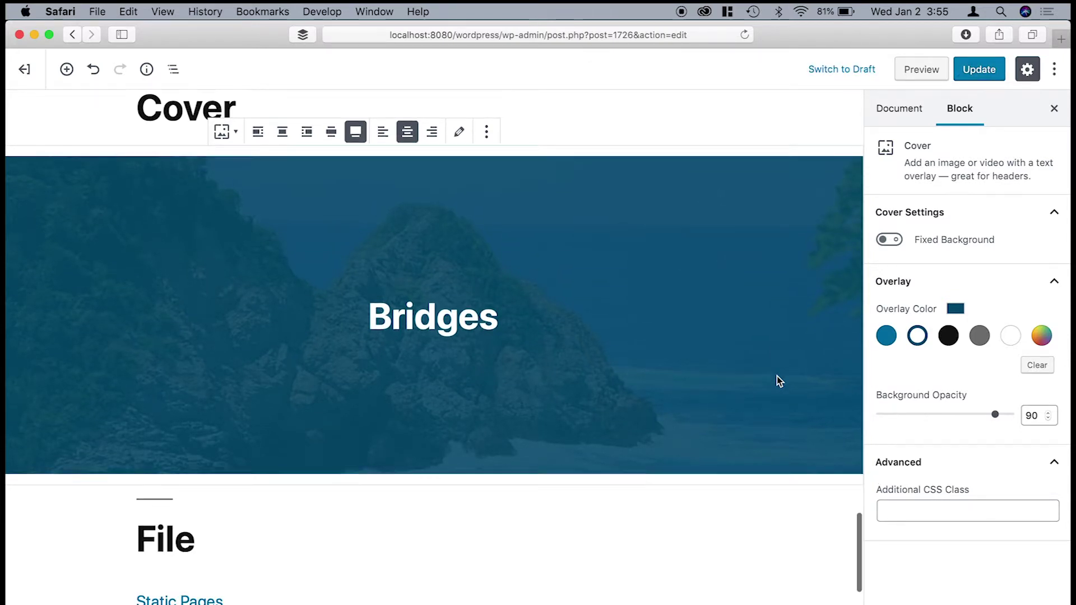
scroll(777, 375, "down", 2)
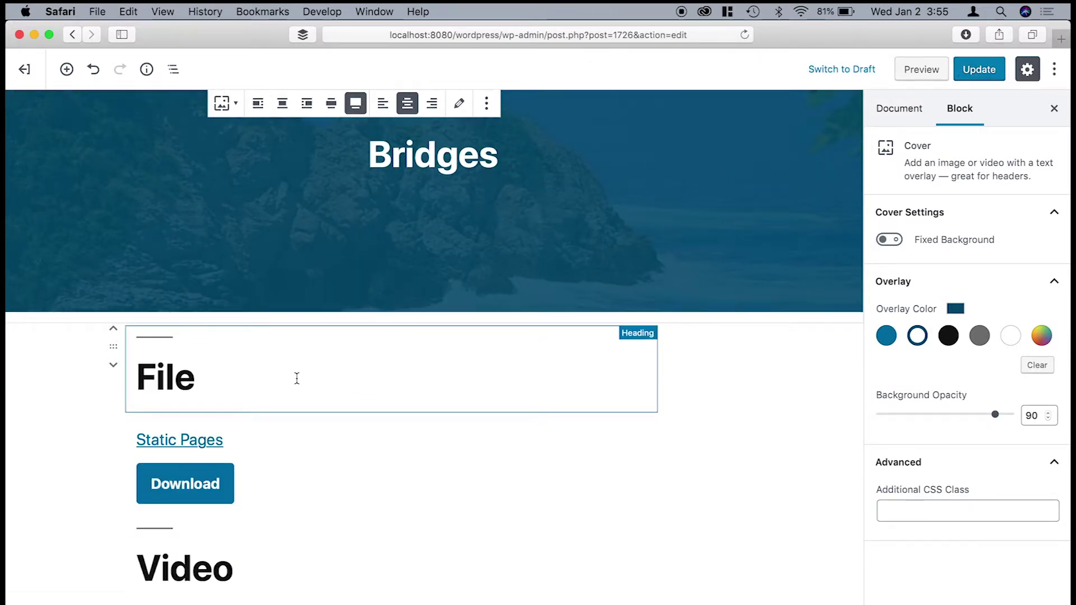
Select the File block and keep static-pages.png as its linked file.
left_click(296, 375)
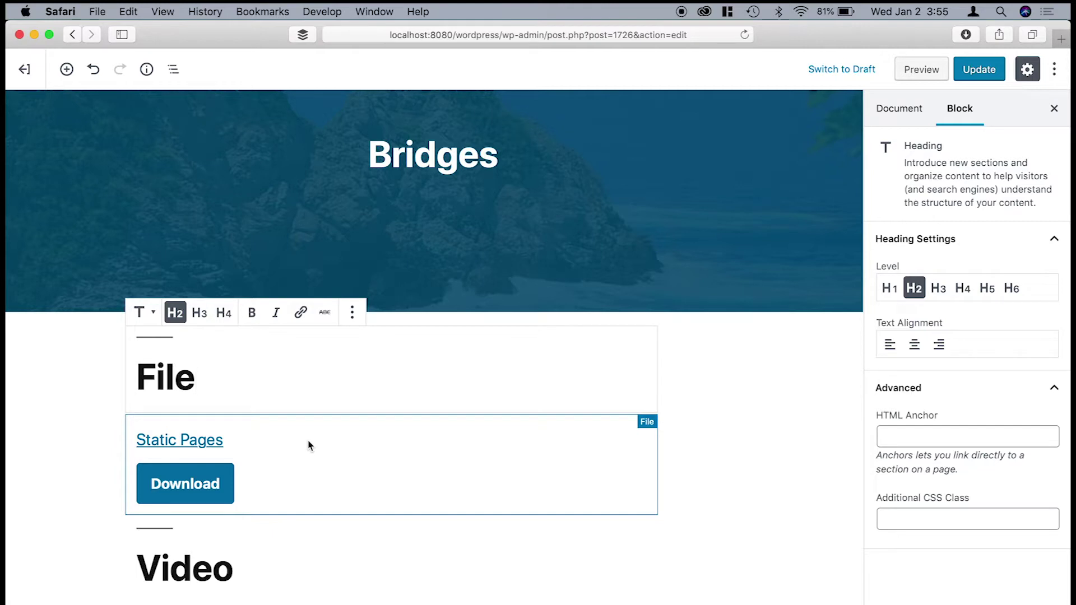
scroll(308, 445, "down", 2)
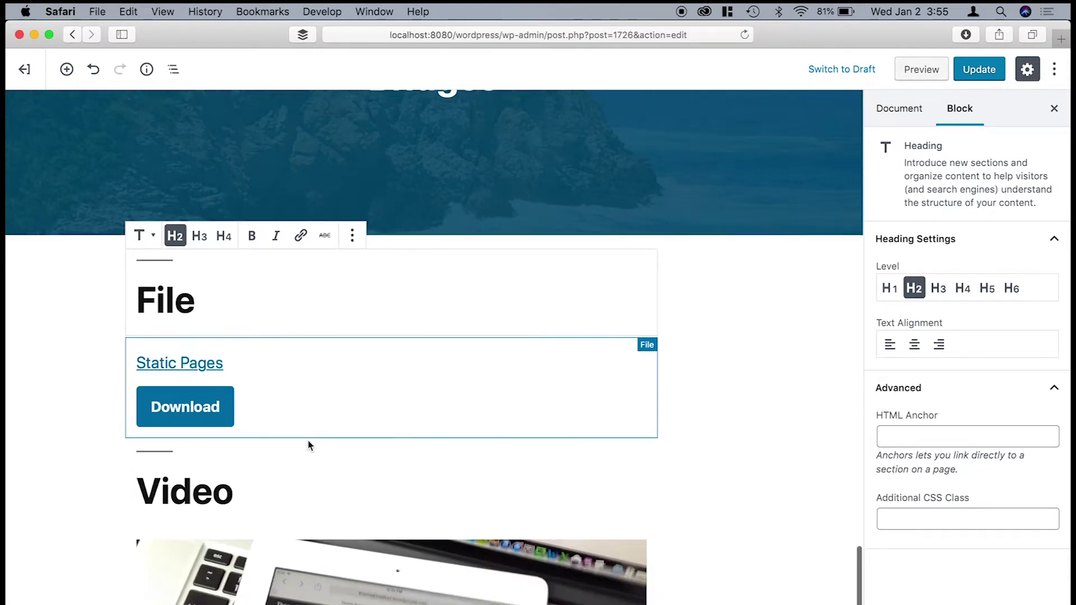
left_click(302, 387)
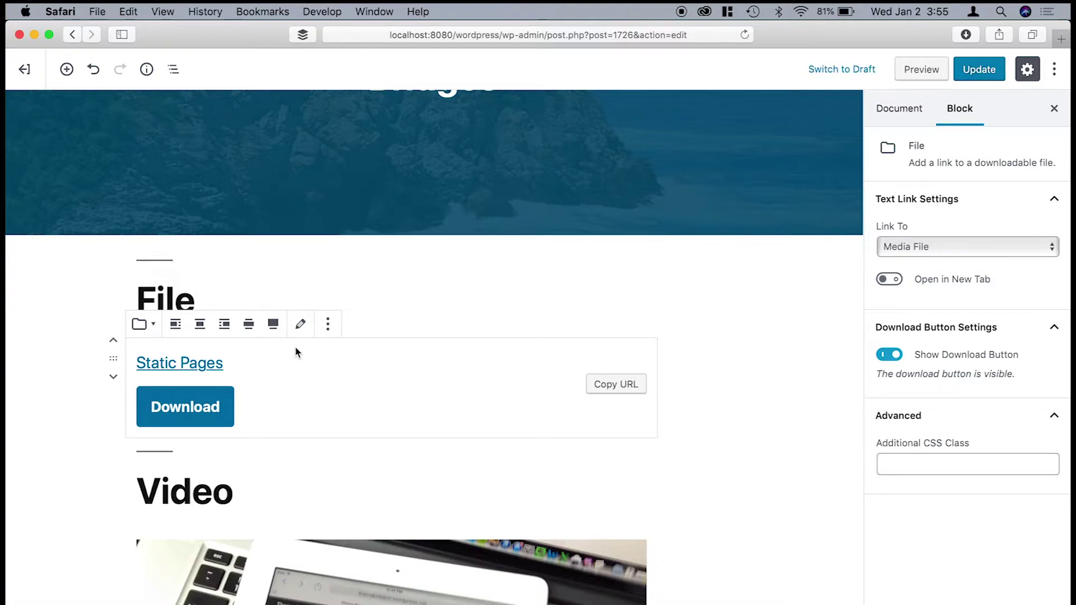
left_click(192, 364)
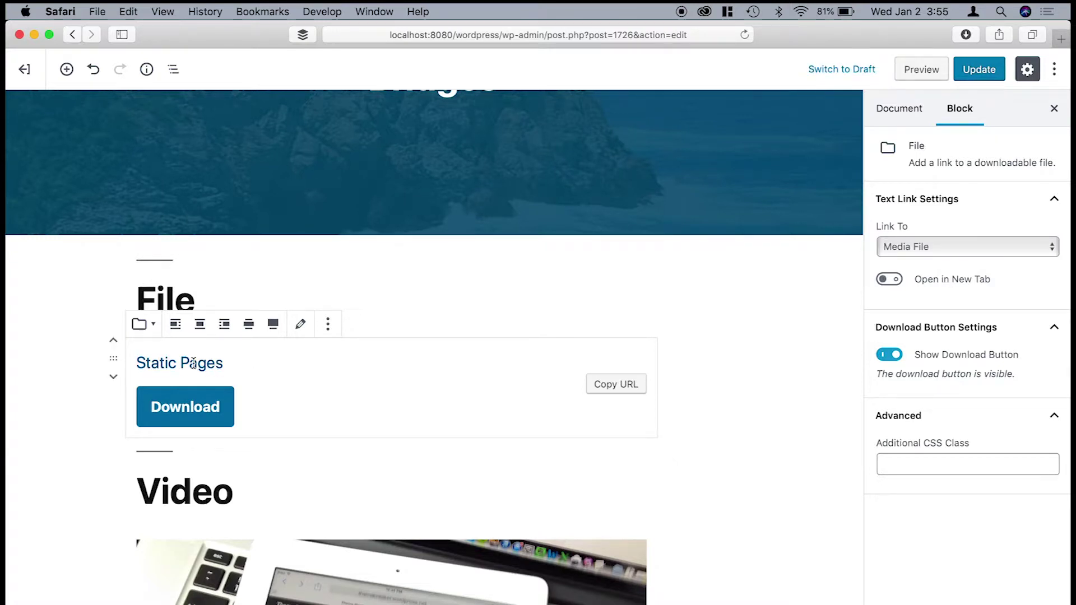
left_click(201, 399)
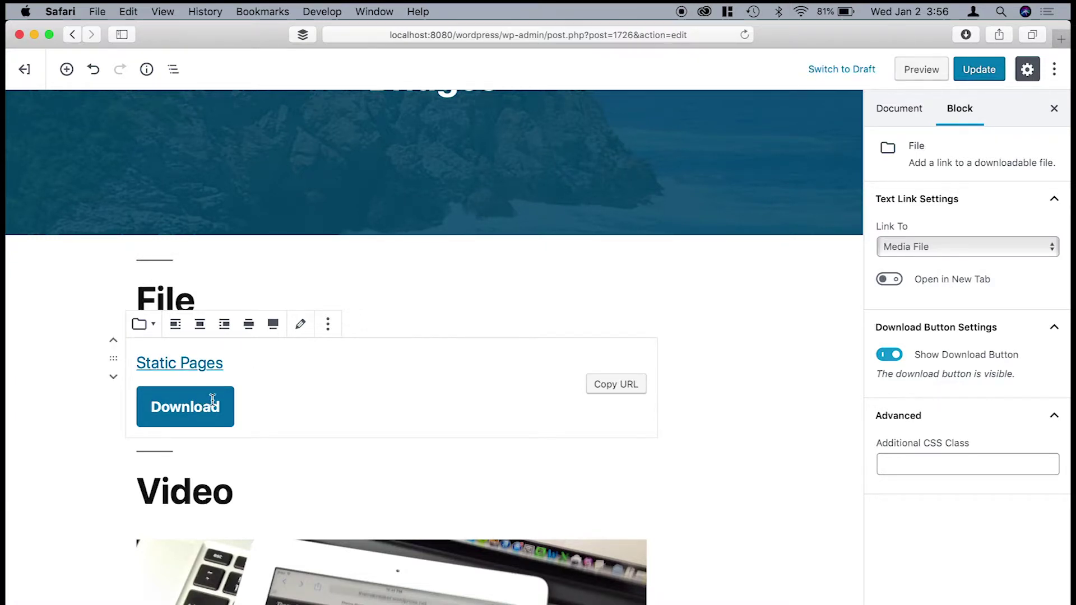
left_click(211, 374)
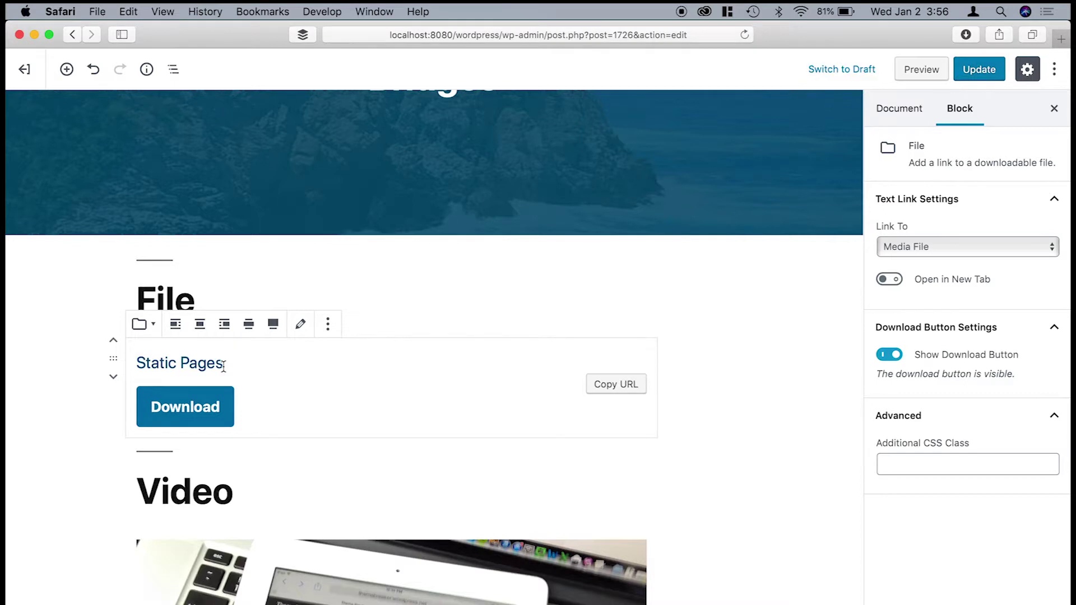
left_click(300, 355)
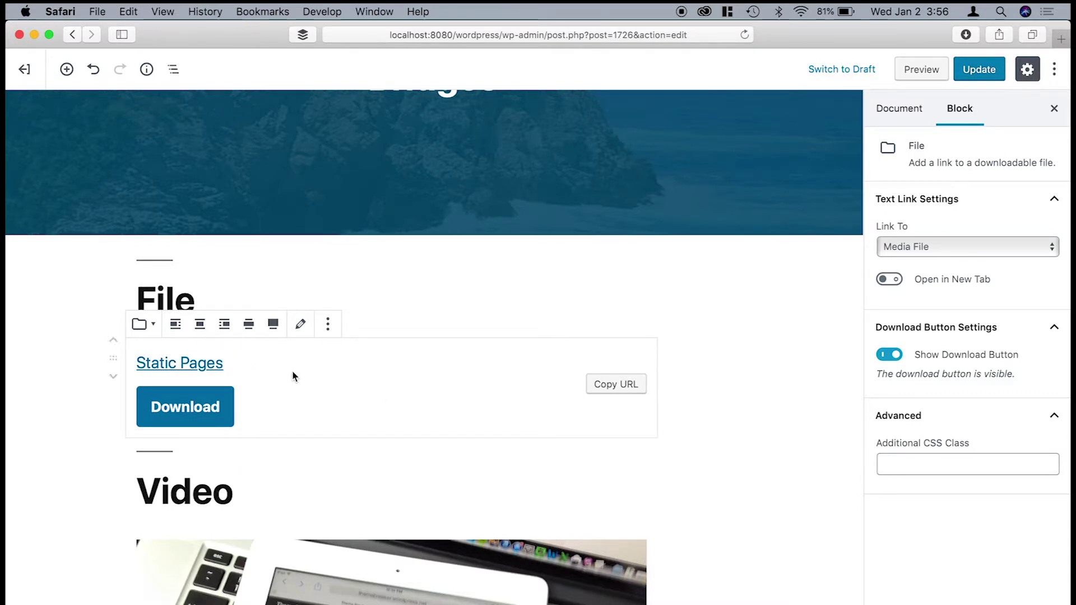
left_click(204, 363)
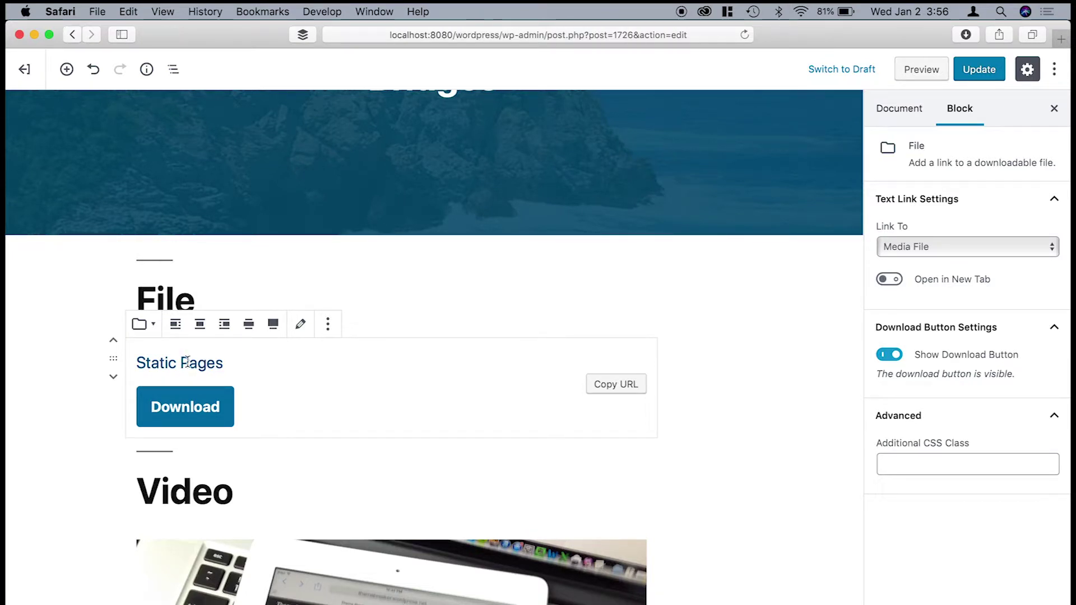
left_click(300, 324)
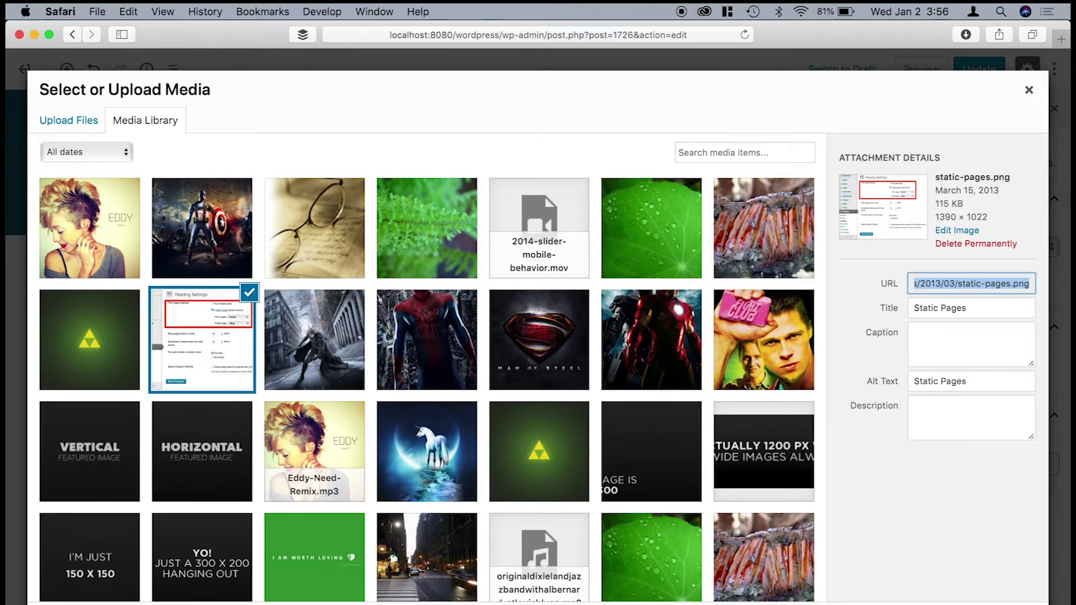
left_click(1009, 603)
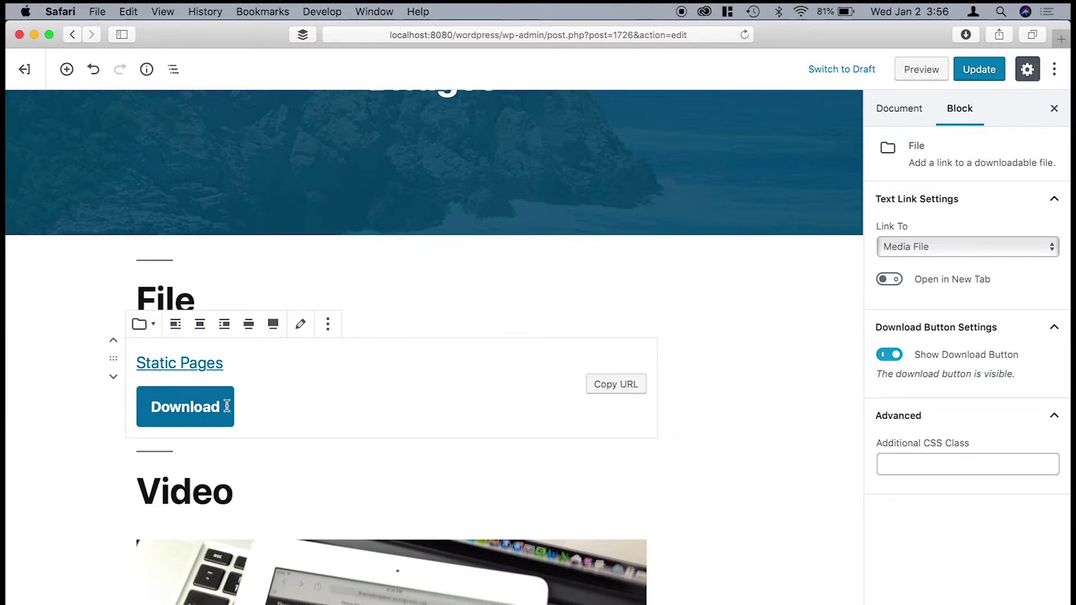
Relabel the download button 'Download me!' and toggle Show Download Button off and on.
left_click(204, 403)
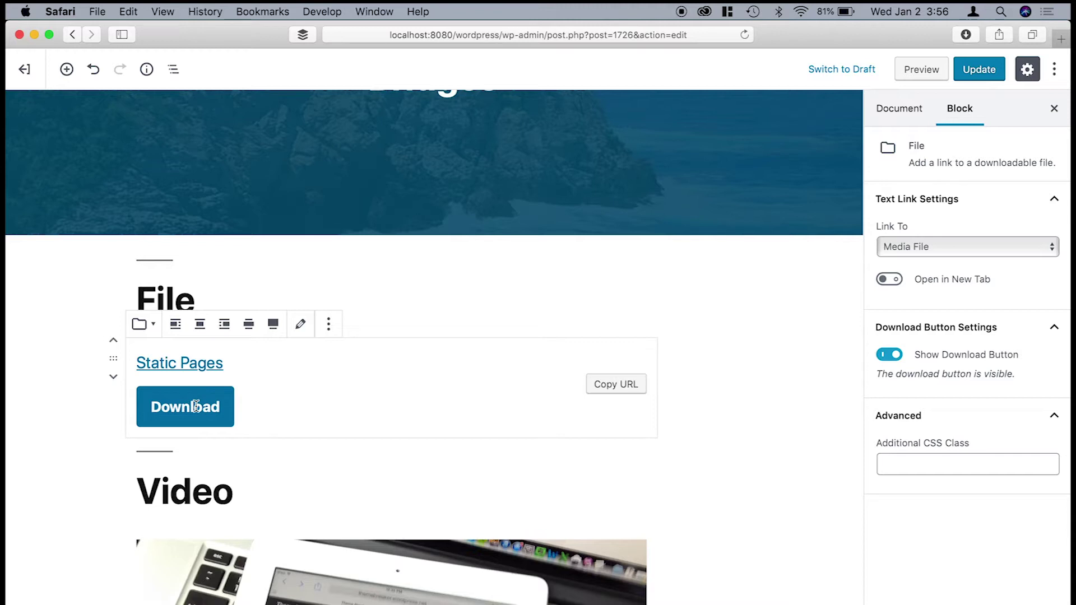
left_click(219, 401)
type("me")
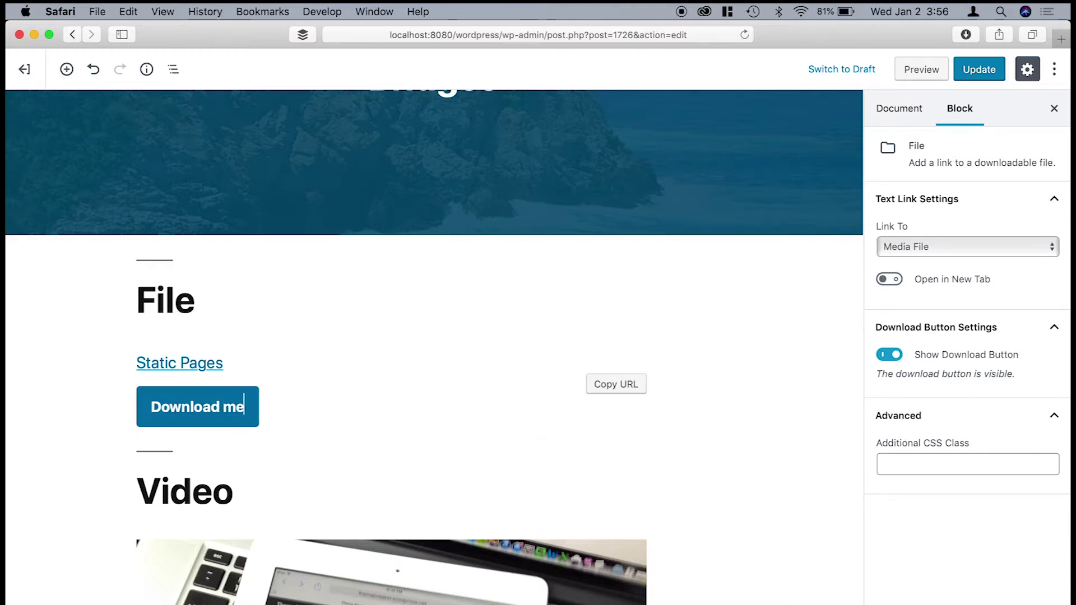
type("!")
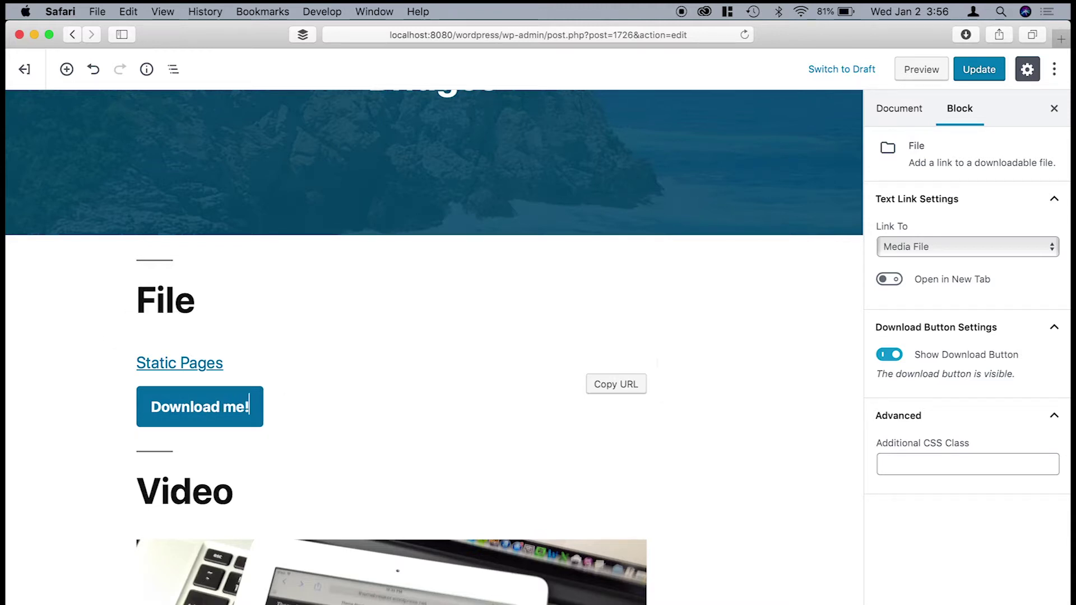
left_click(885, 356)
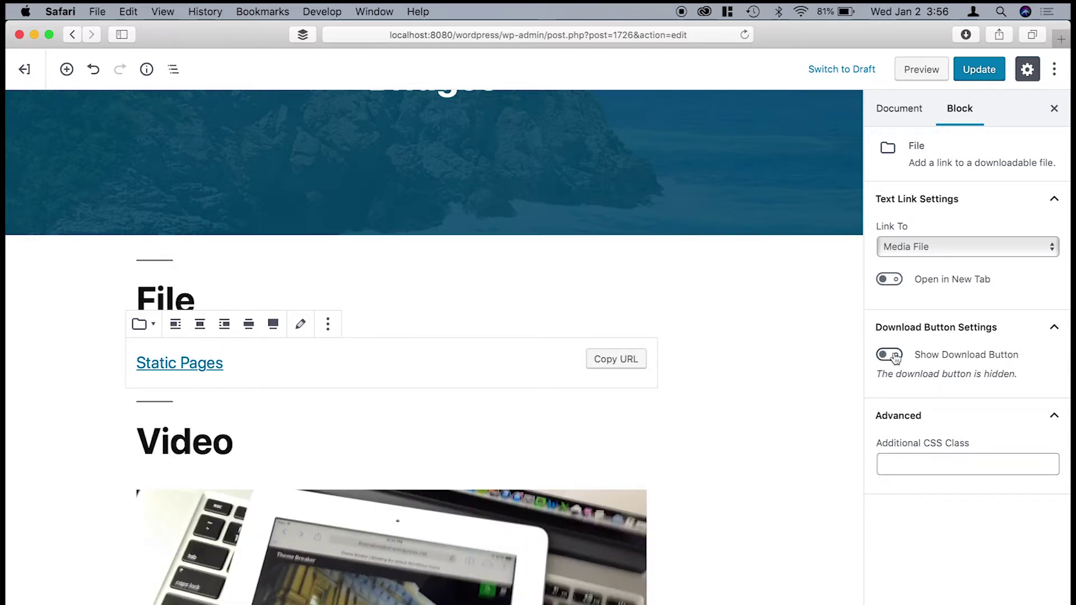
left_click(895, 358)
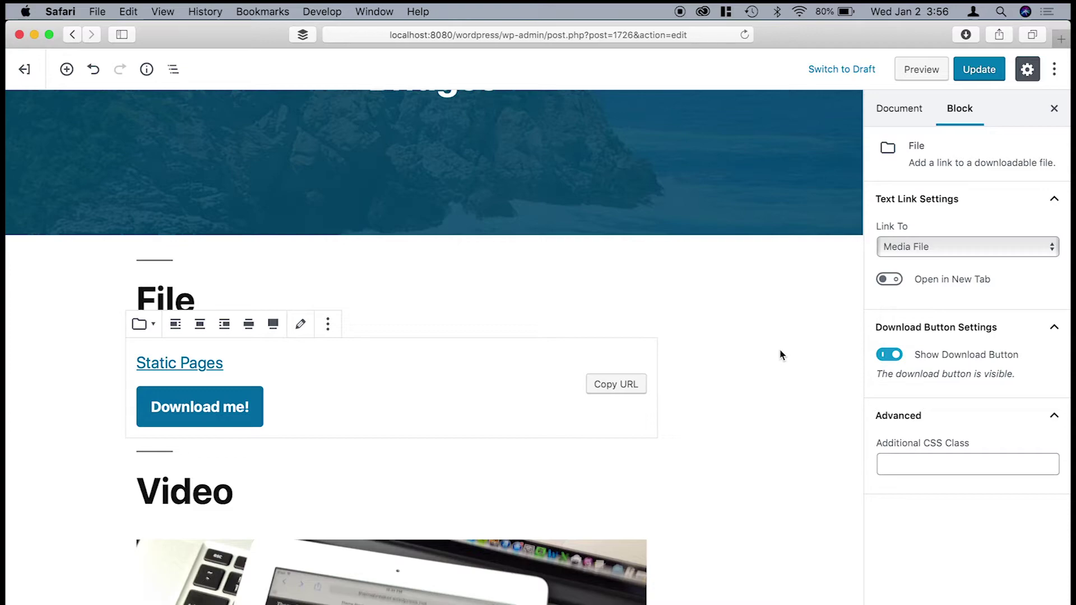
Check the Static Pages link and Download me! button in the post preview, then return to Edit Post.
left_click(922, 69)
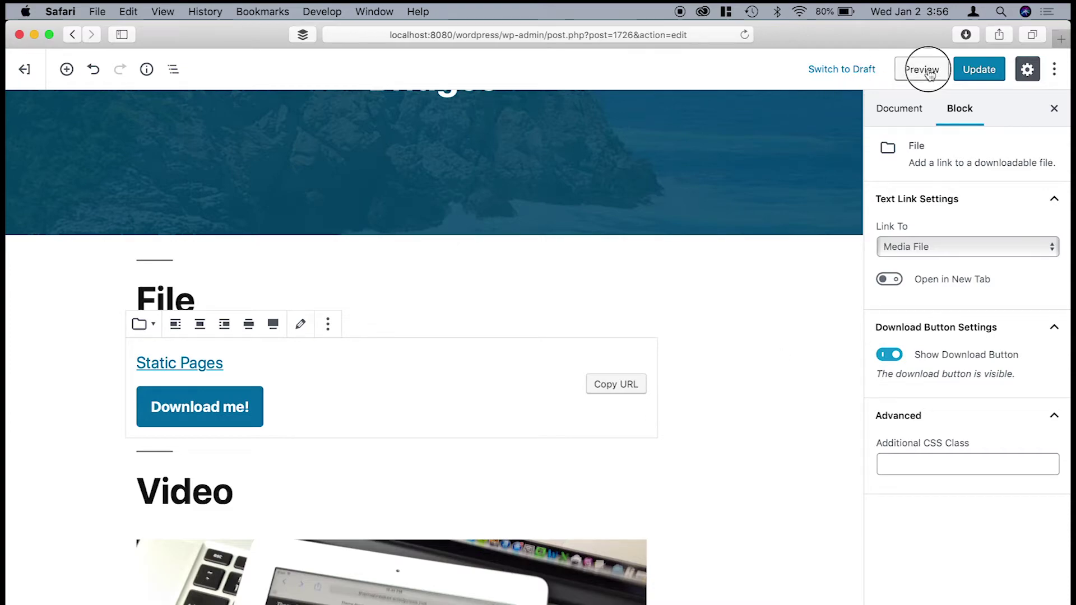
scroll(669, 341, "down", 20)
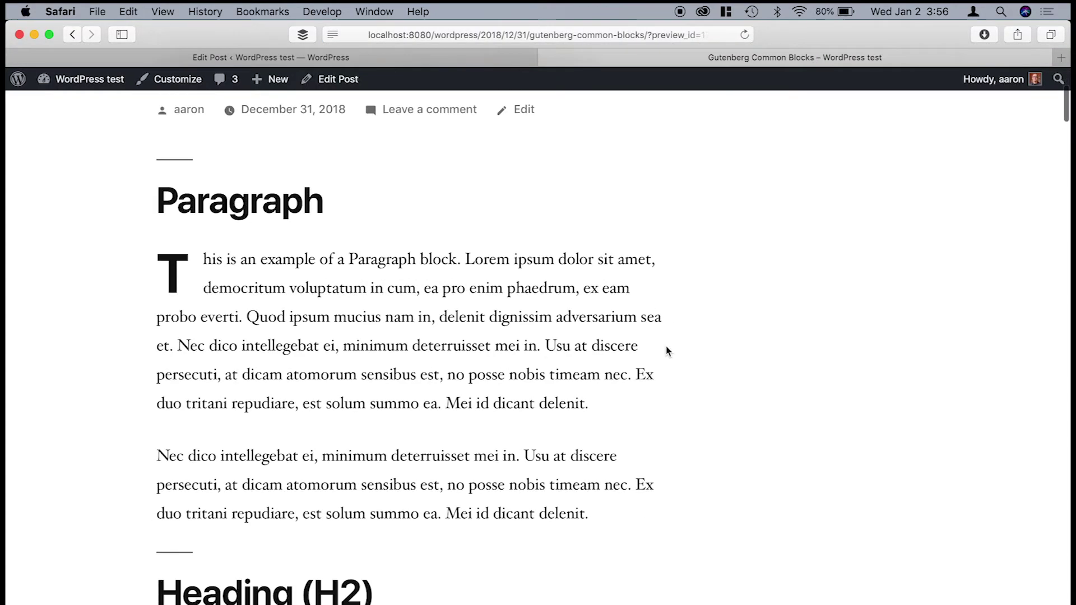
scroll(668, 351, "down", 20)
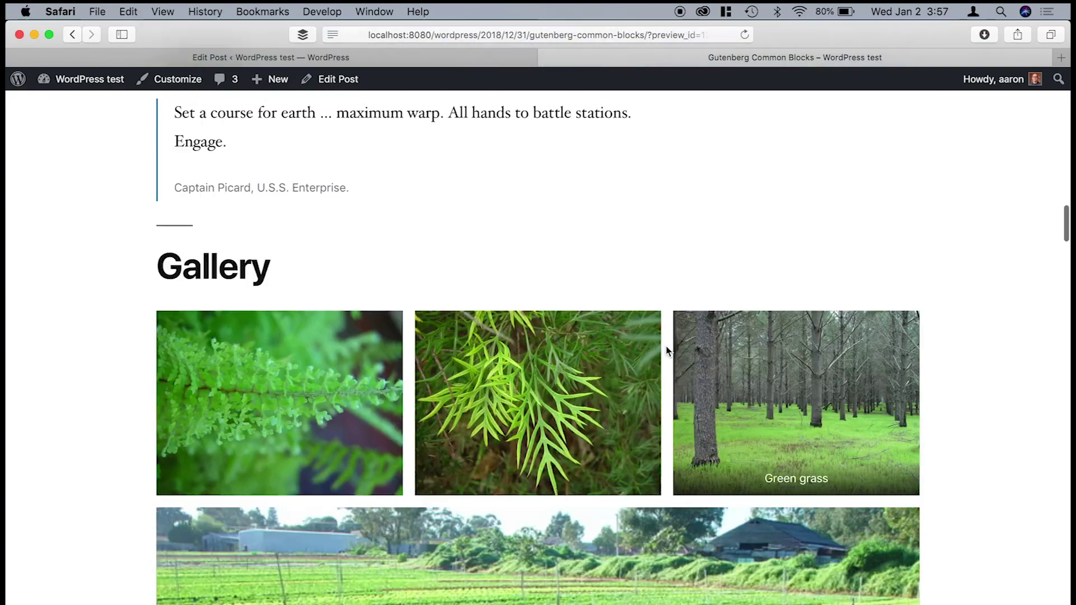
scroll(667, 350, "down", 20)
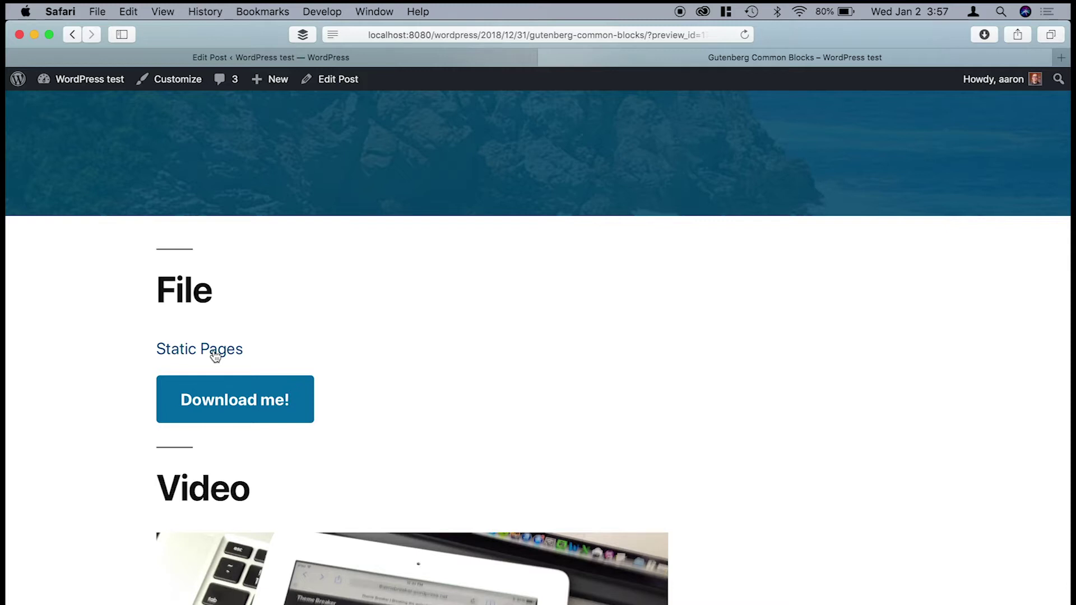
left_click(295, 58)
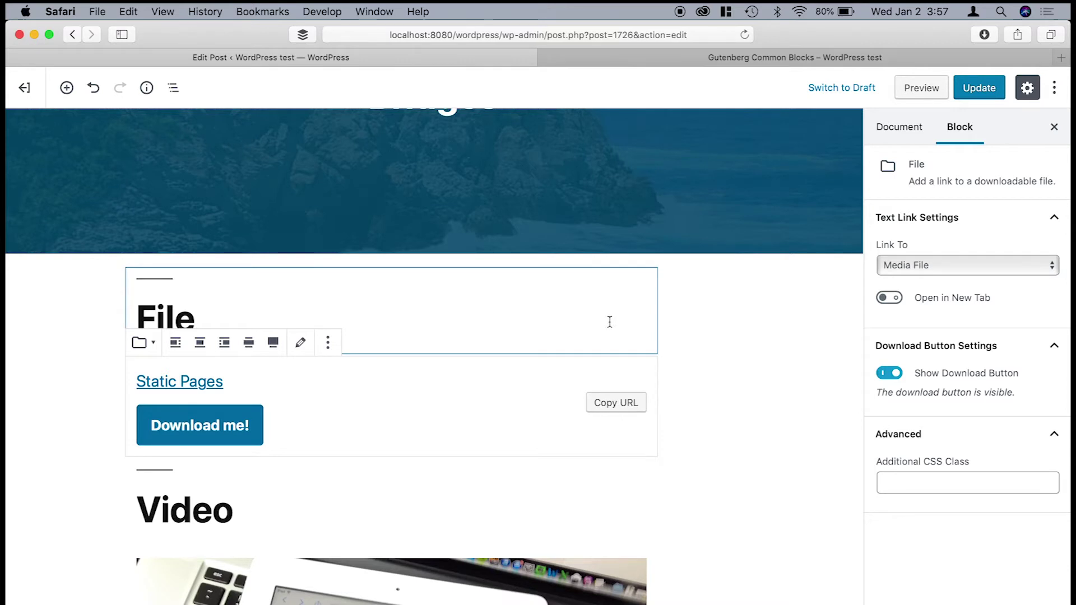
Start and then clear an extra CSS class on the File block, then scroll to the Video block.
left_click(922, 487)
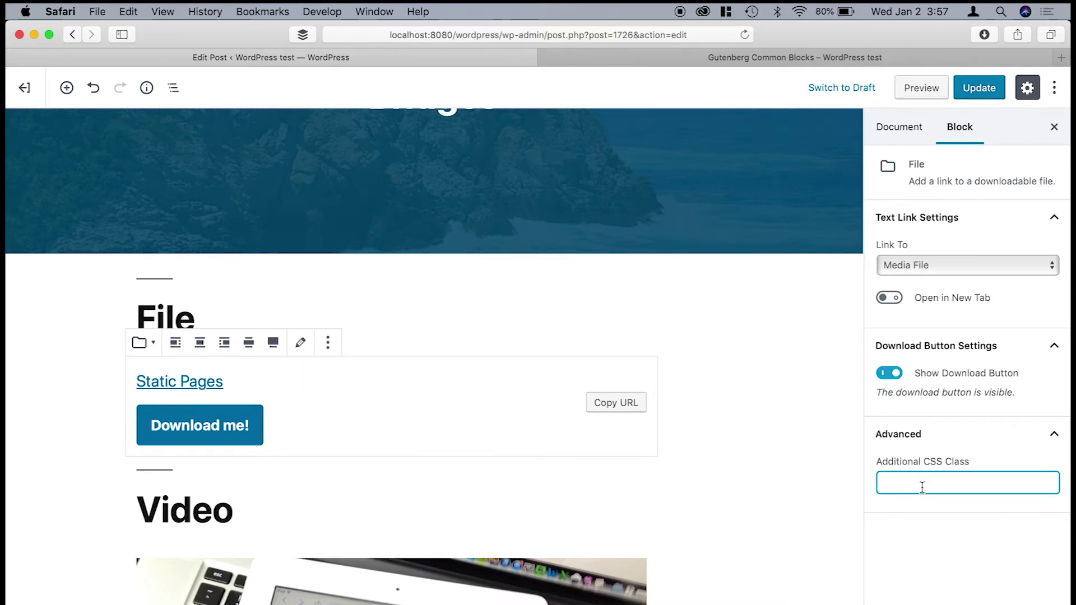
type("hide")
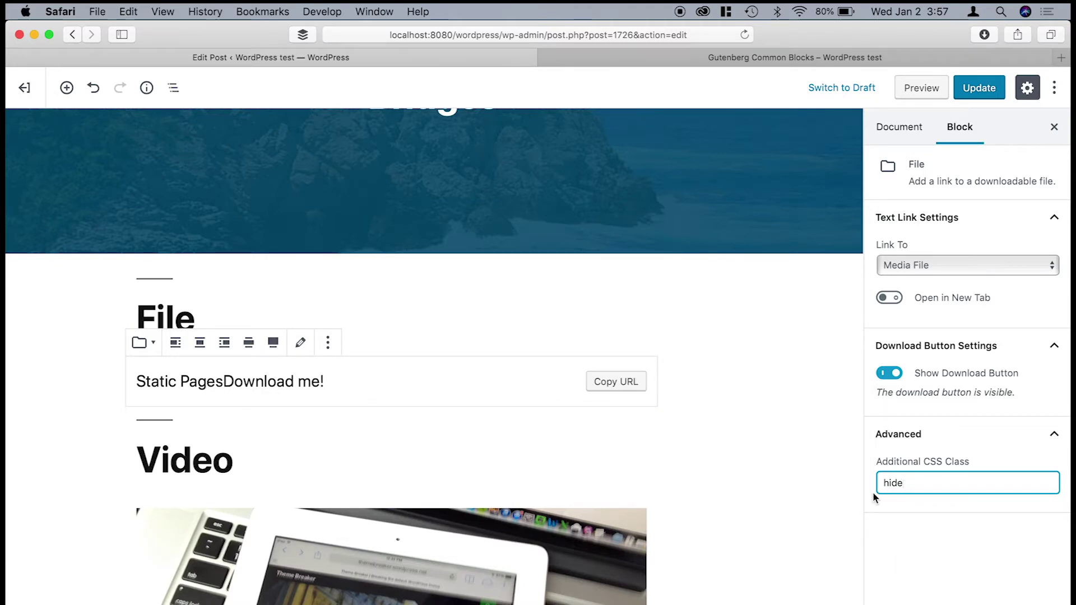
key("BackSpace")
key("BackSpace")
key("BackSpace")
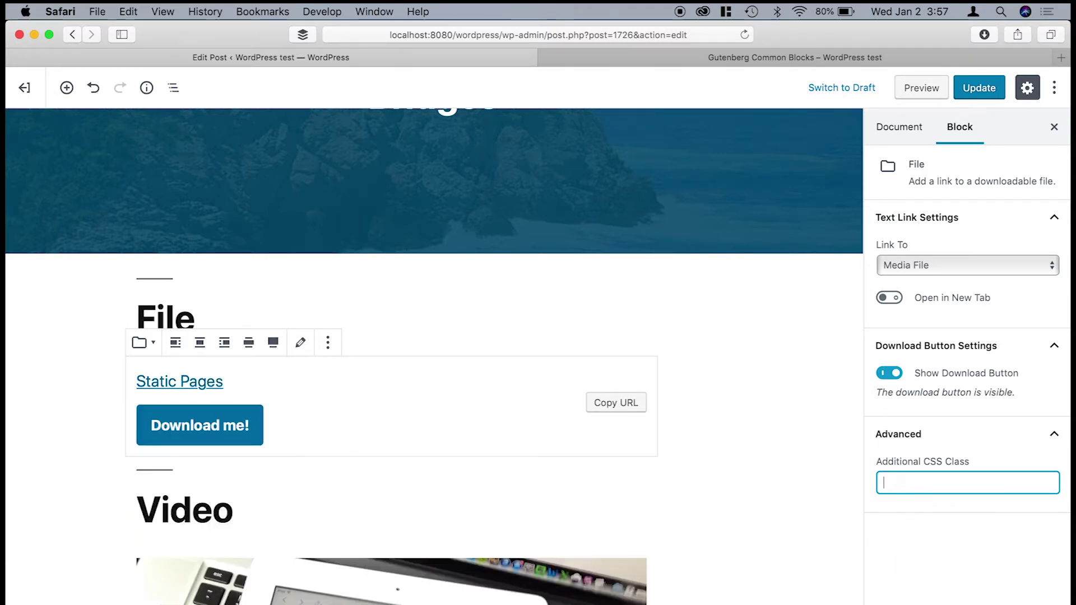
left_click(697, 389)
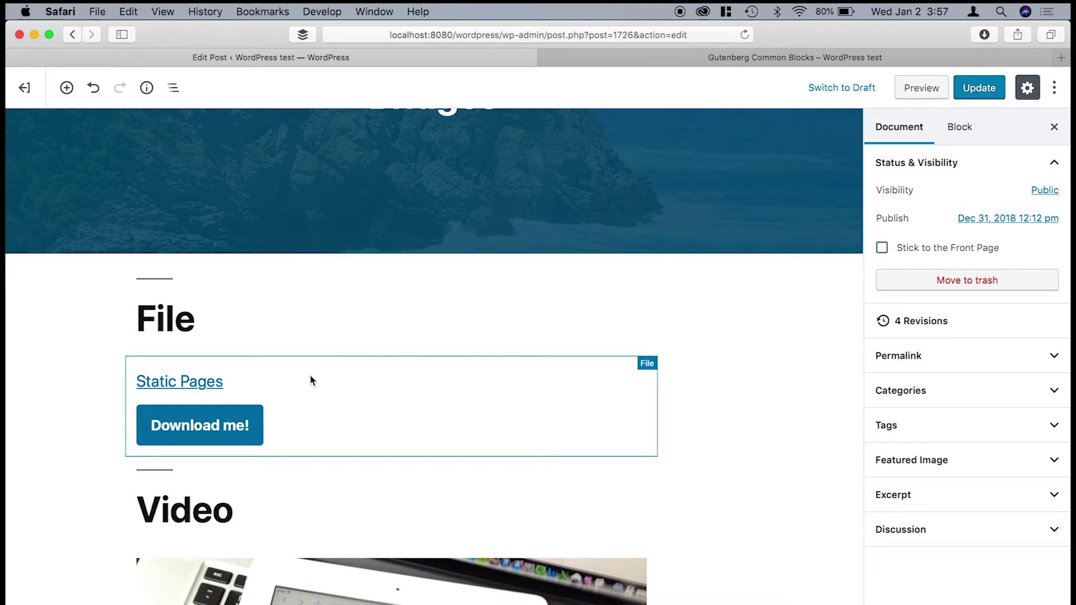
scroll(312, 381, "down", 4)
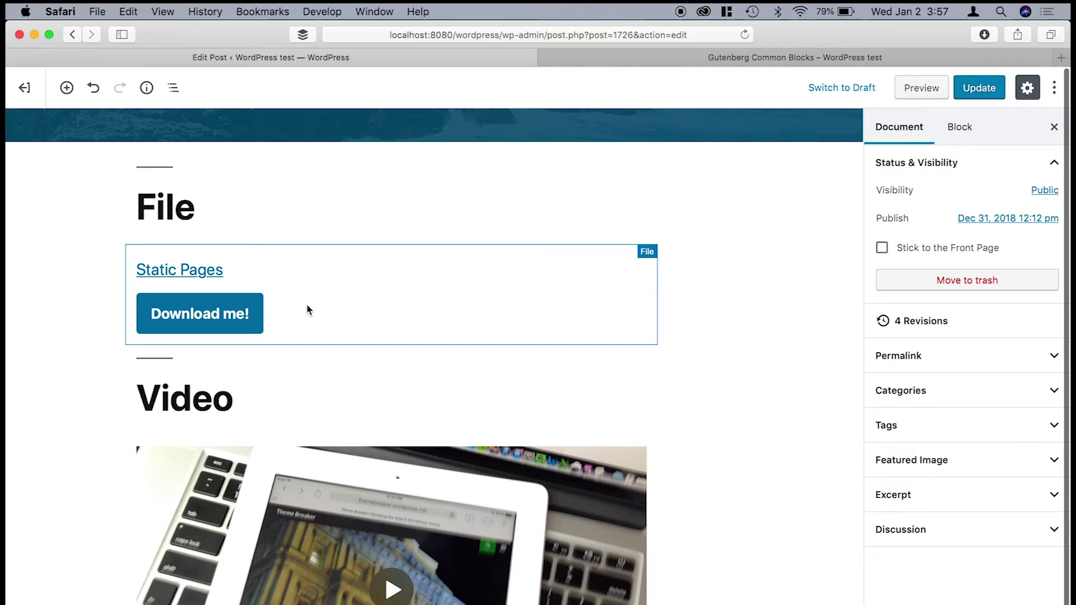
scroll(329, 348, "down", 6)
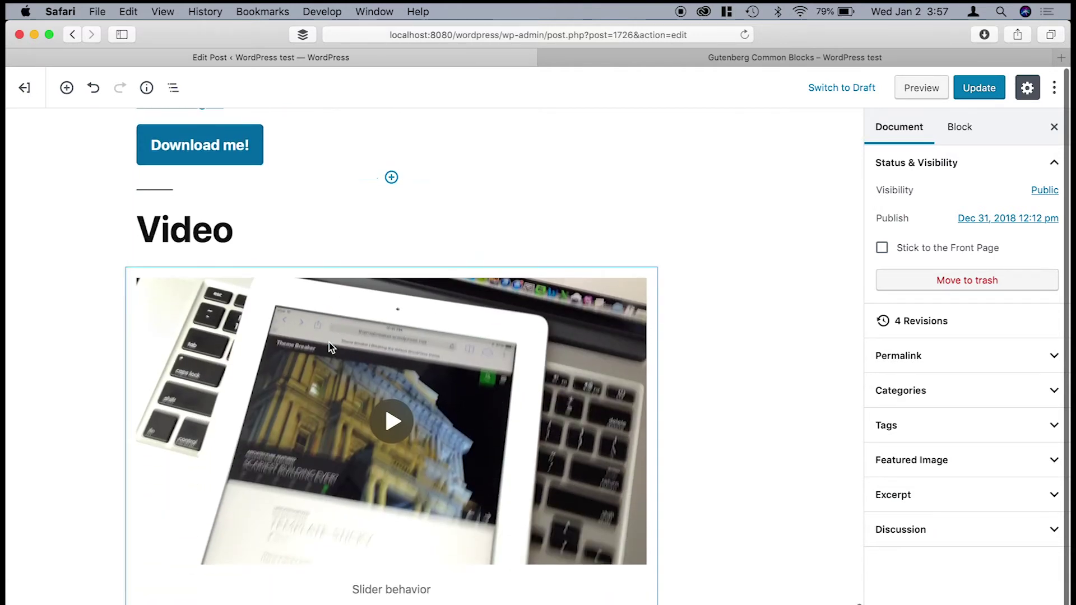
Select the Slider behavior video and set it to full width.
left_click(423, 309)
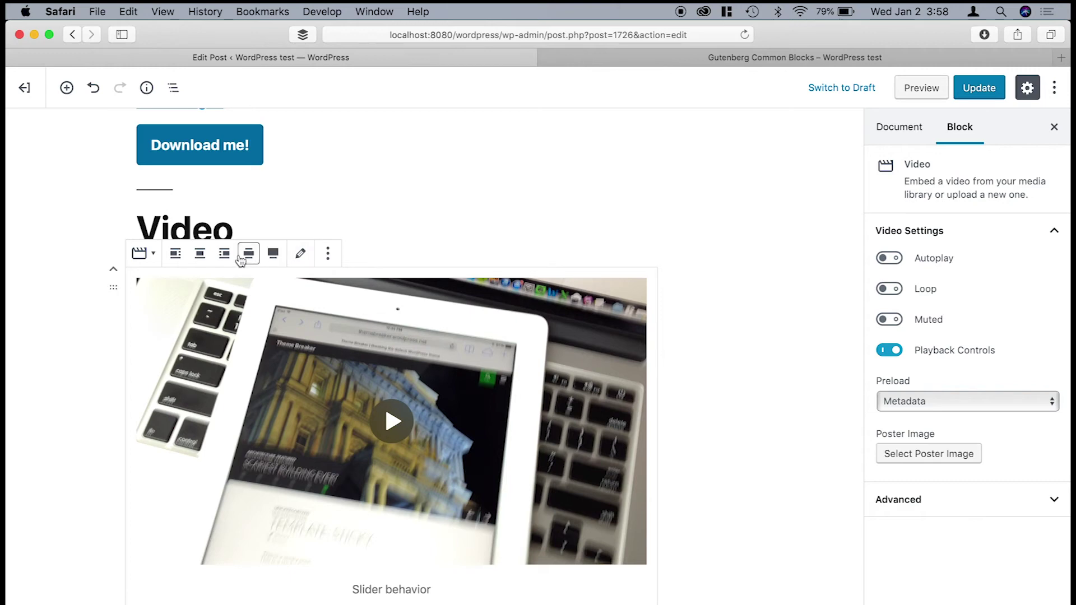
left_click(269, 255)
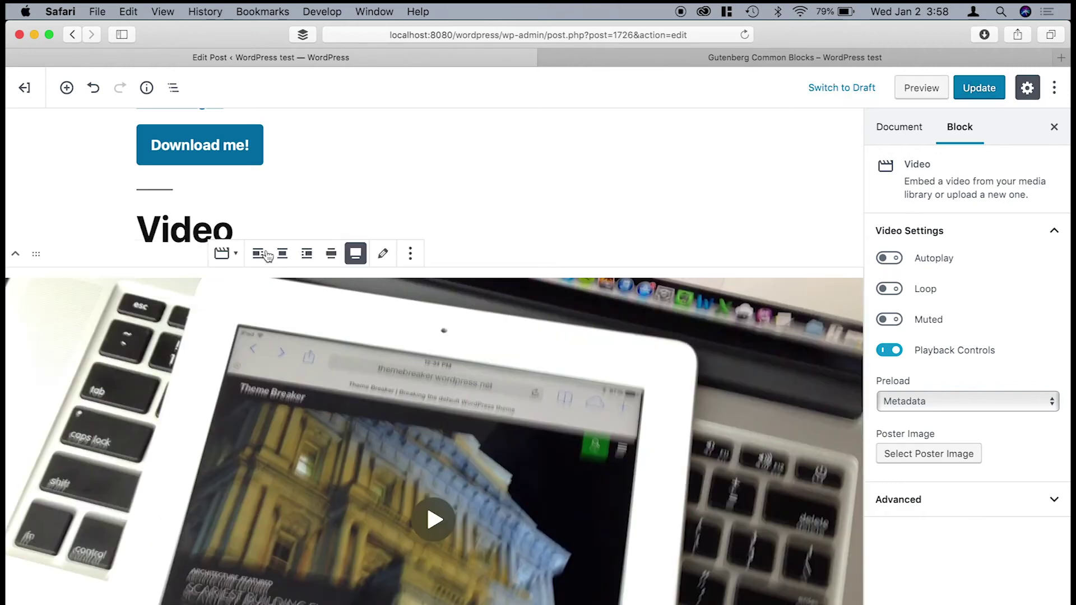
scroll(413, 395, "down", 5)
scroll(412, 396, "up", 3)
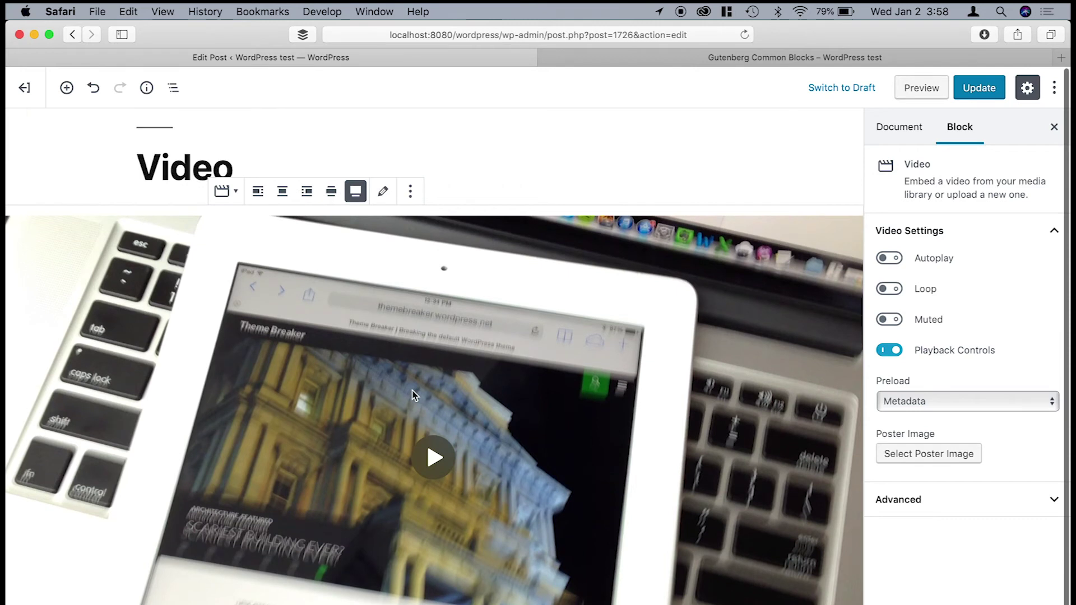
scroll(469, 473, "down", 3)
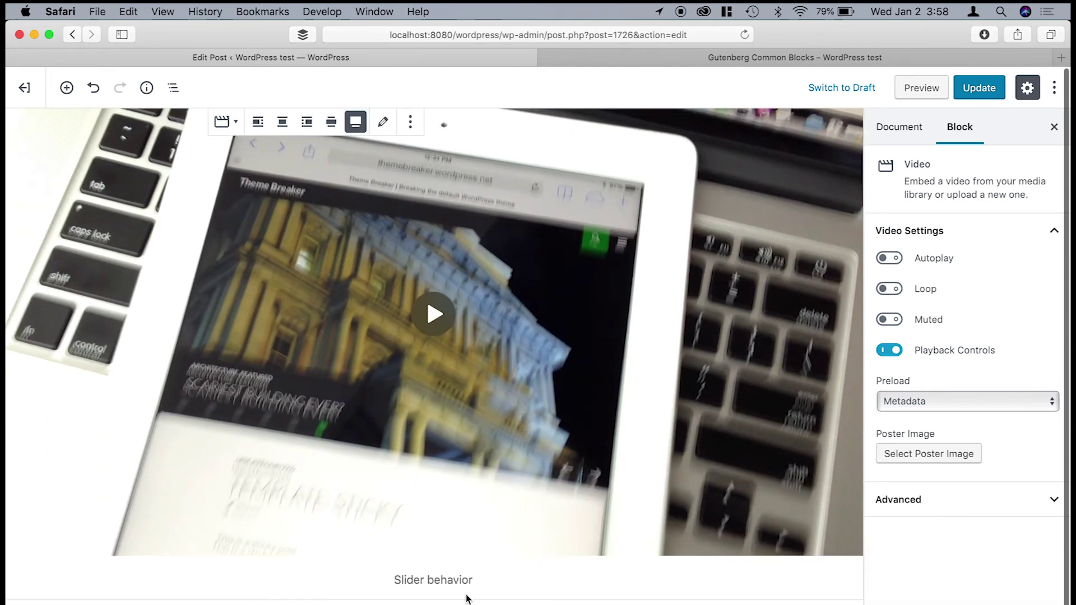
Switch on Autoplay, Loop and Muted for the video.
left_click(454, 579)
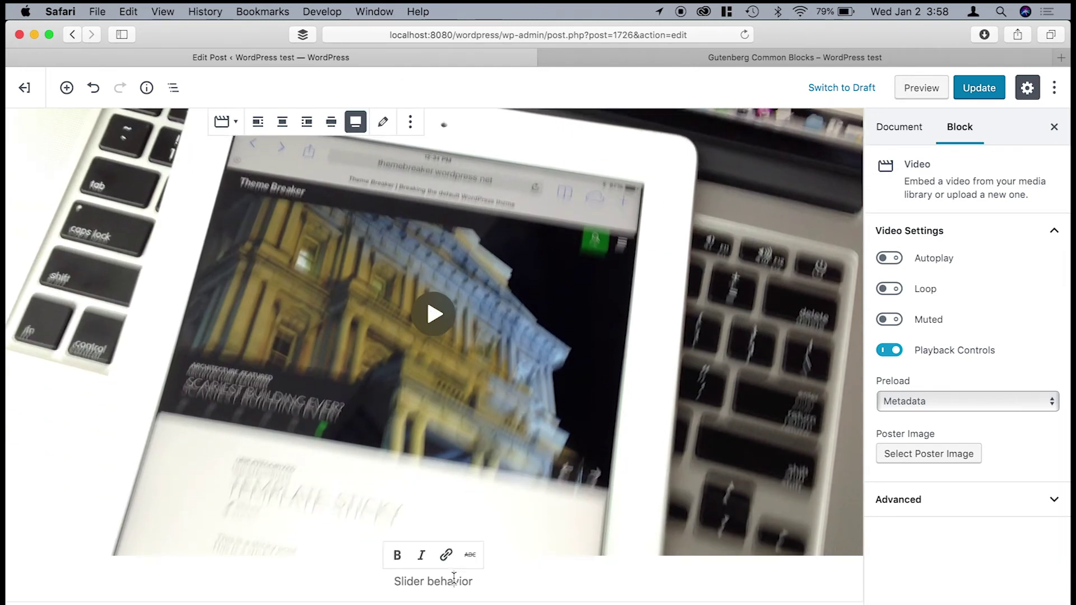
left_click(895, 260)
left_click(895, 293)
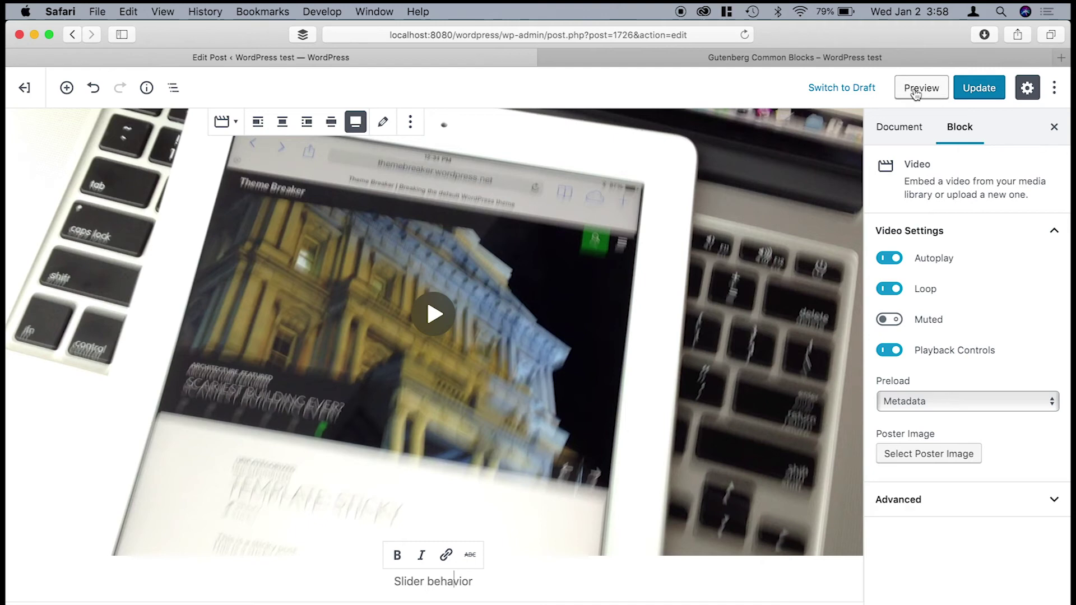
left_click(888, 318)
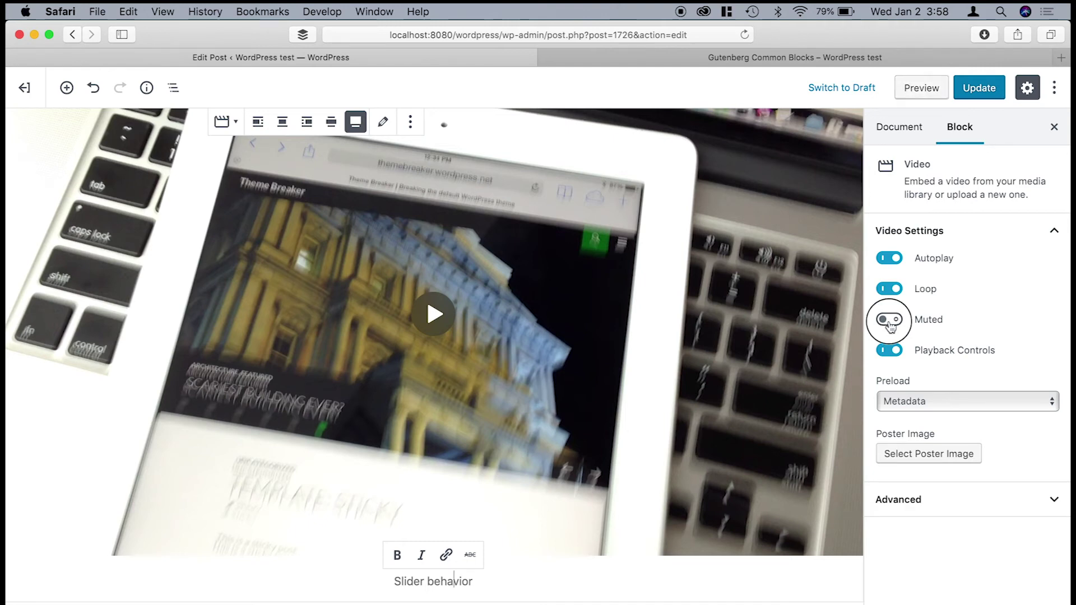
Preview the post to watch the full-width video autoplay muted, then return to Edit Post.
left_click(920, 89)
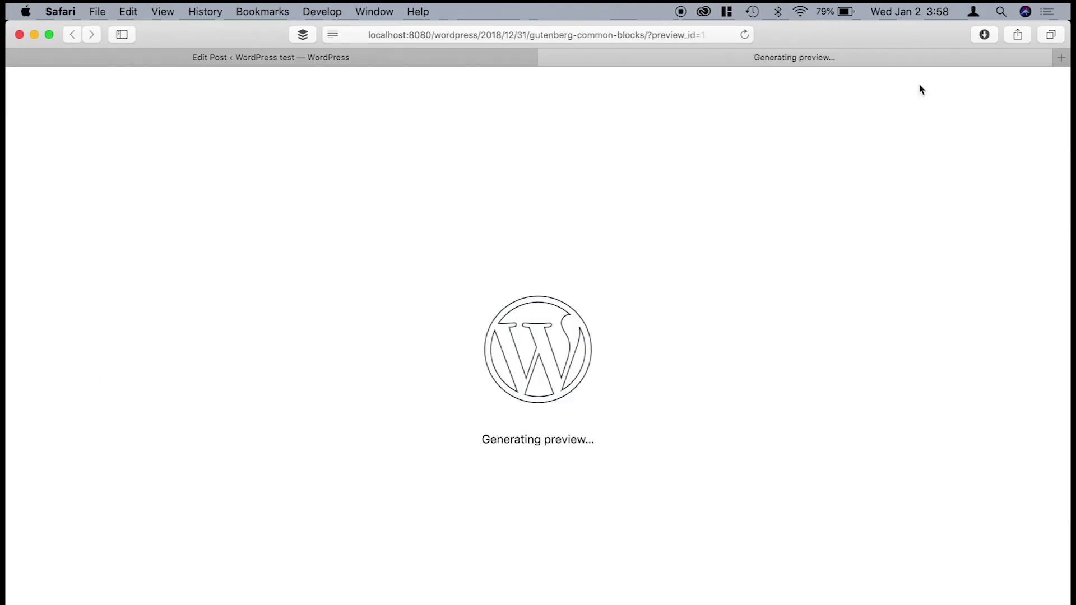
scroll(735, 219, "down", 10)
scroll(736, 225, "down", 20)
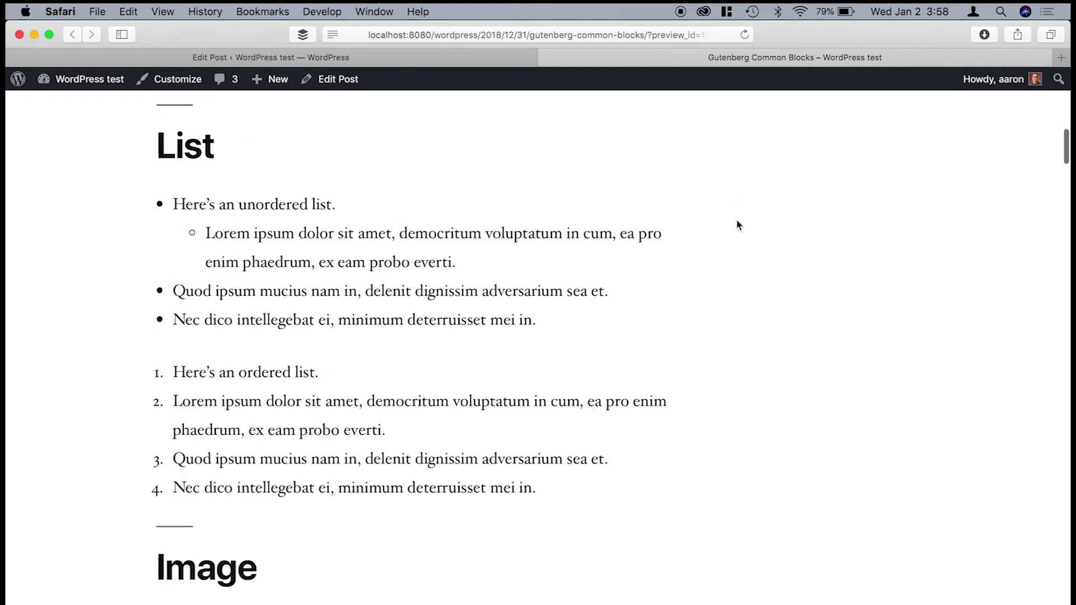
scroll(736, 225, "down", 20)
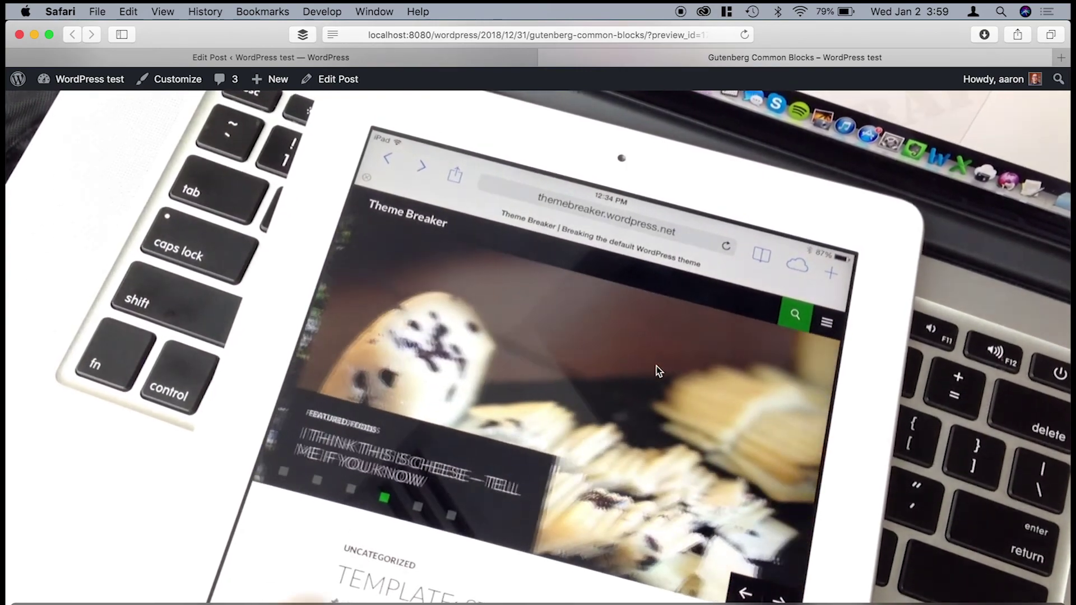
scroll(657, 366, "up", 3)
scroll(657, 364, "up", 5)
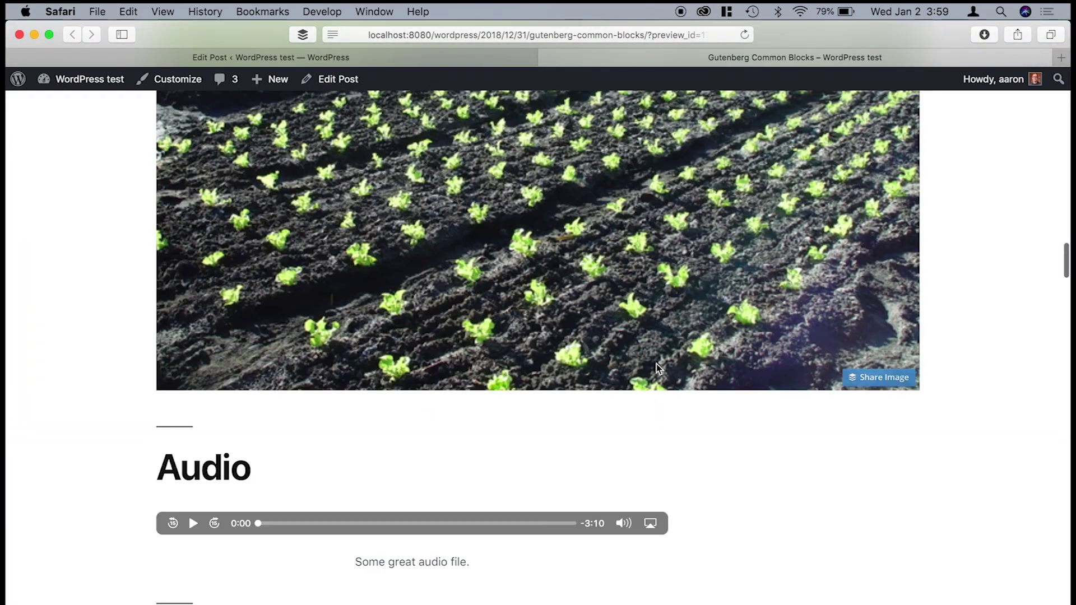
left_click(458, 59)
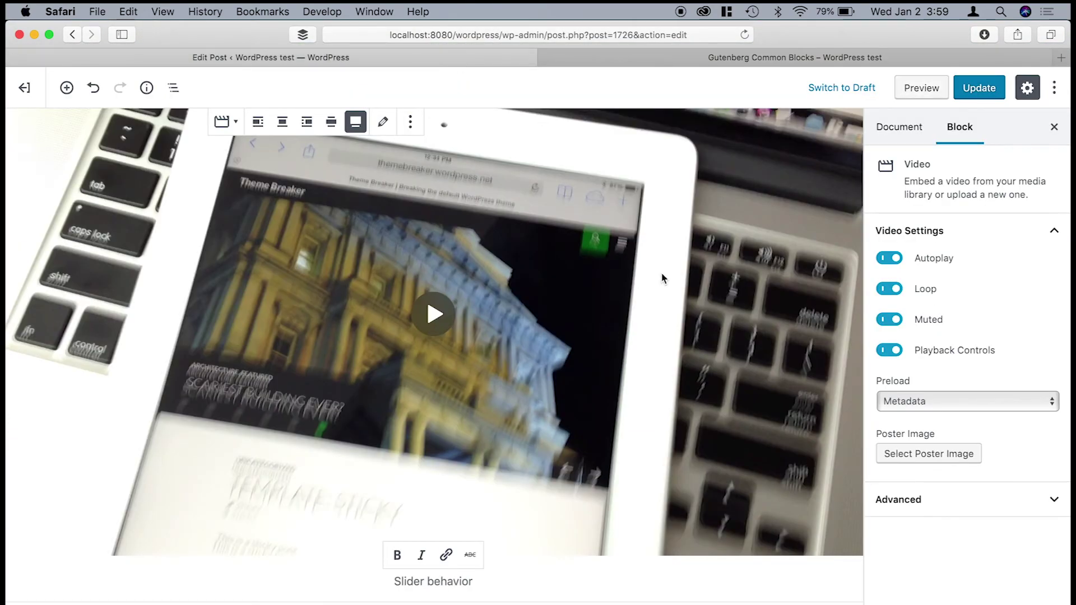
scroll(663, 278, "down", 2)
scroll(664, 278, "up", 1)
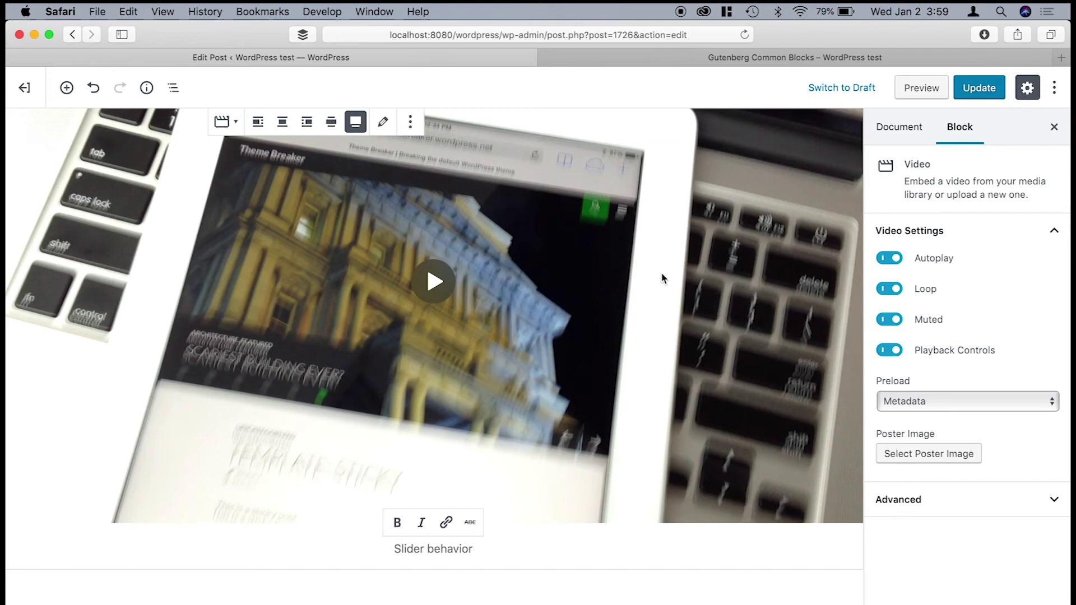
scroll(662, 278, "up", 15)
scroll(662, 273, "up", 20)
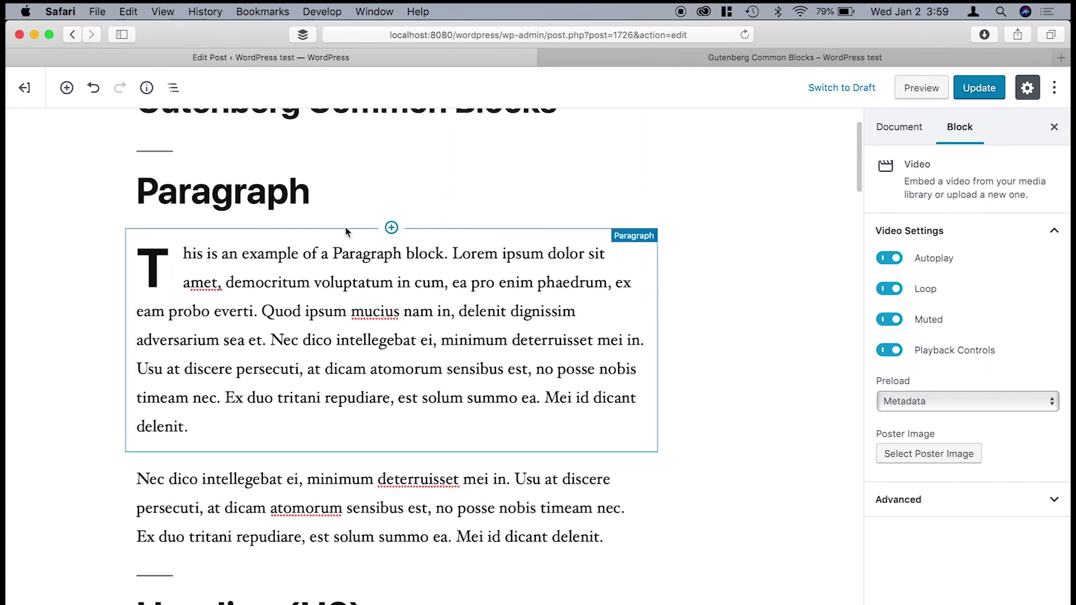
left_click(269, 192)
scroll(323, 340, "down", 10)
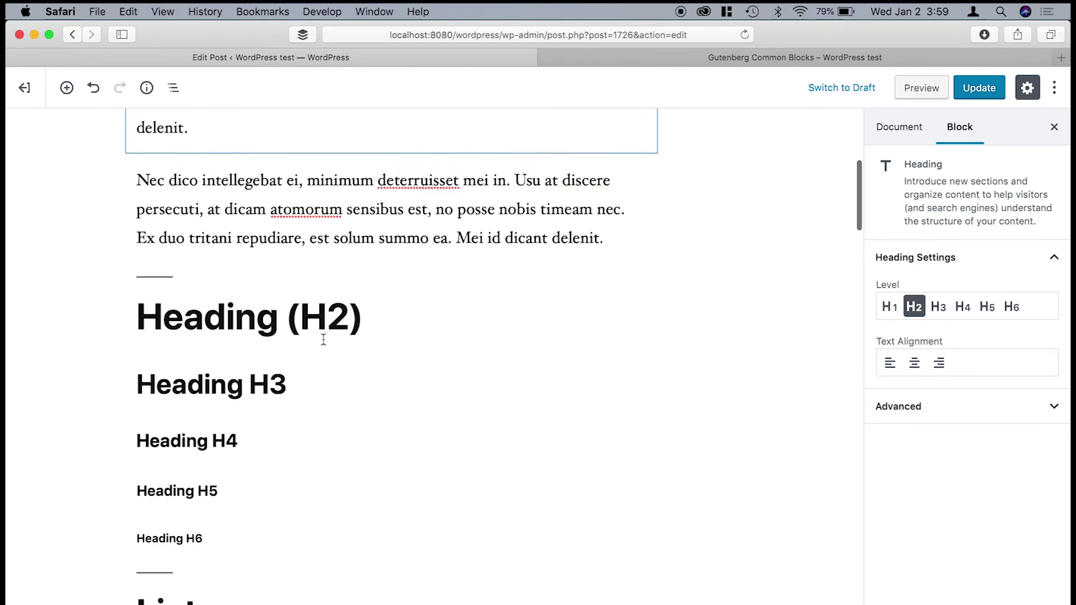
left_click(291, 308)
scroll(302, 332, "down", 8)
scroll(302, 333, "down", 3)
left_click(301, 328)
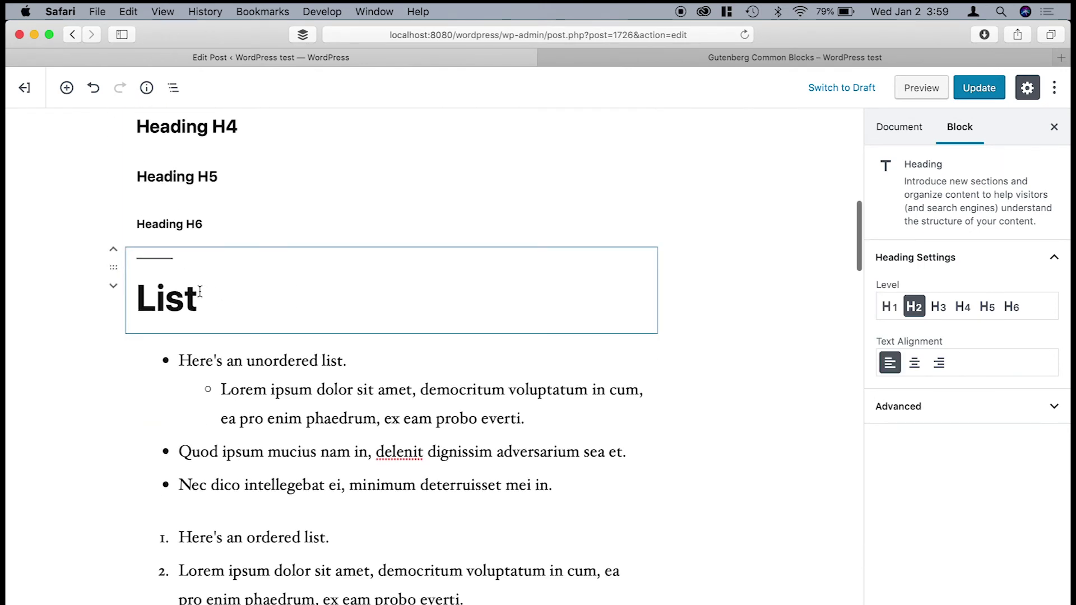
scroll(299, 335, "down", 3)
scroll(298, 335, "down", 1)
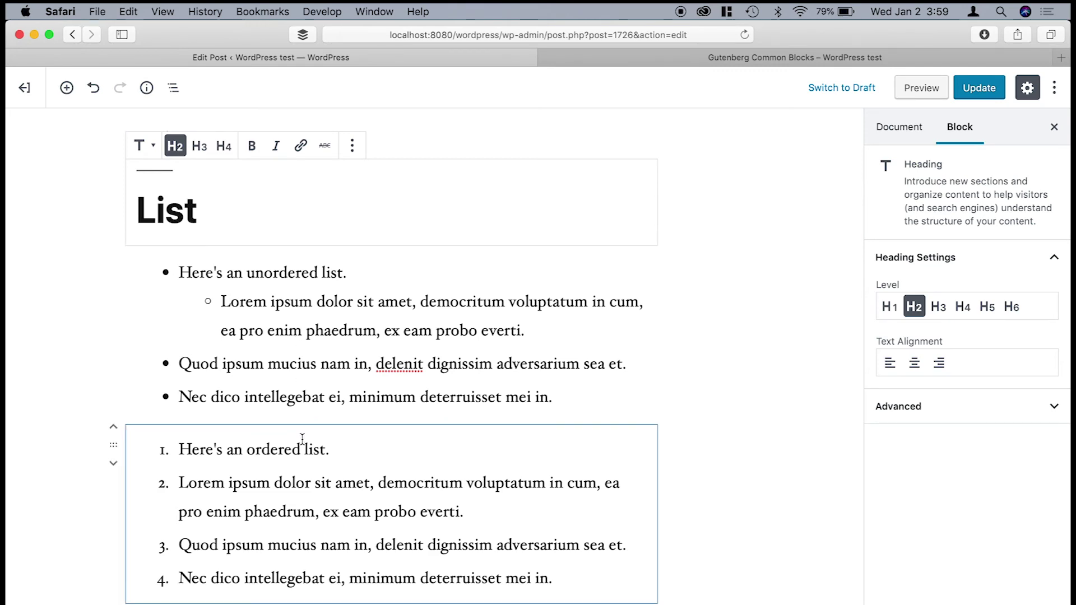
scroll(300, 449, "down", 5)
left_click(223, 373)
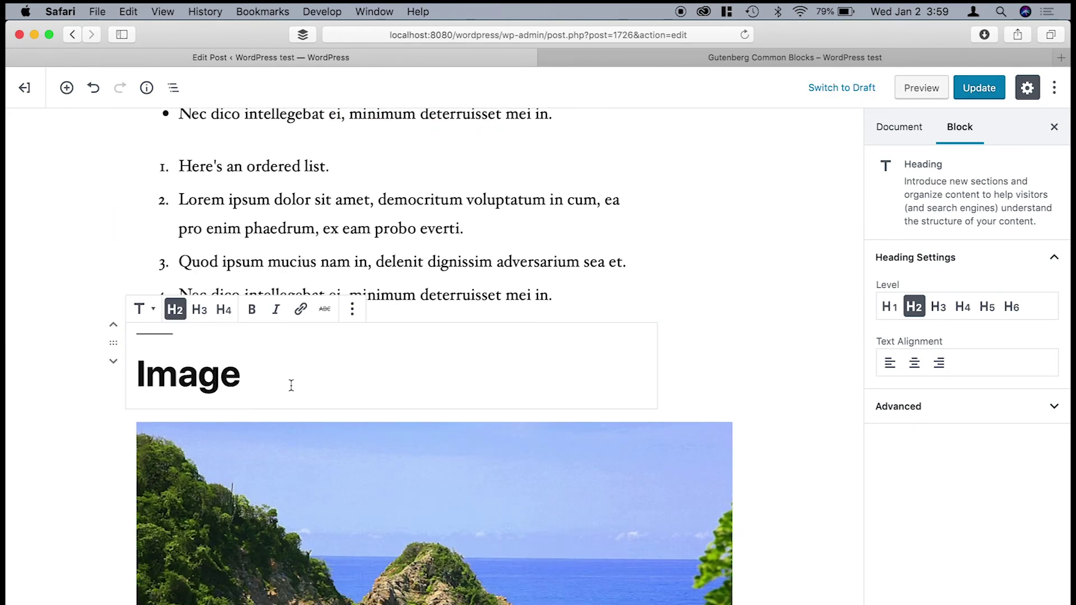
scroll(290, 386, "down", 6)
scroll(291, 390, "down", 6)
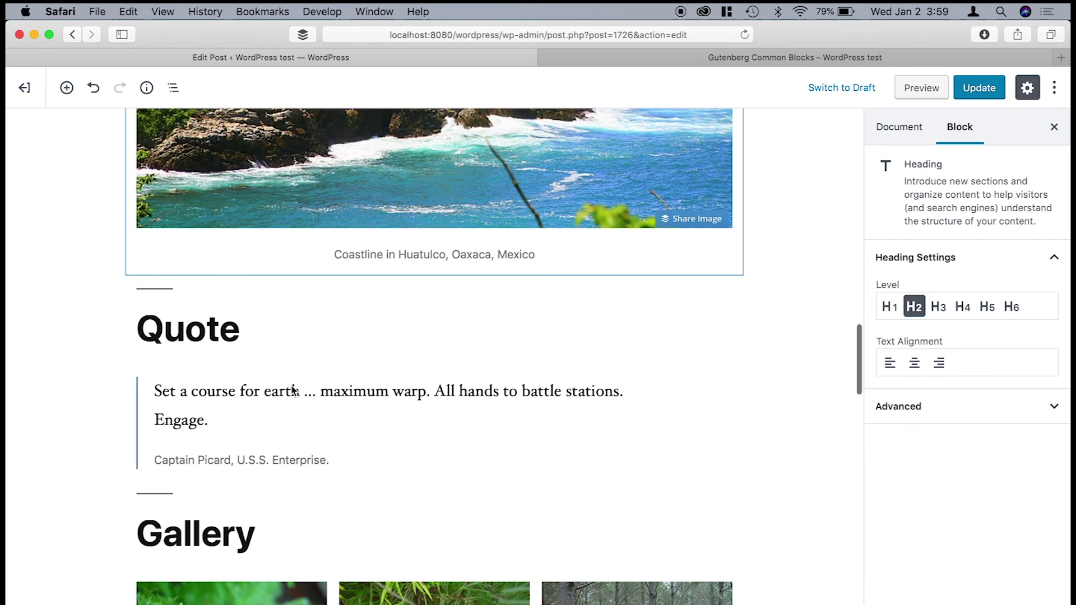
left_click(242, 329)
scroll(252, 339, "down", 1)
scroll(256, 344, "down", 5)
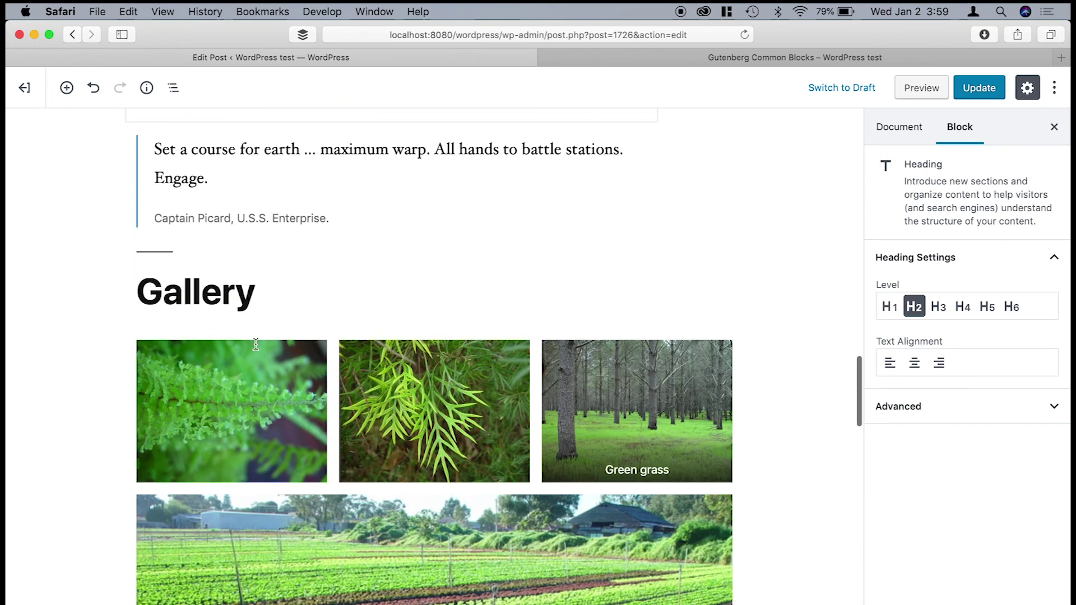
left_click(221, 291)
scroll(306, 302, "down", 1)
scroll(306, 302, "down", 8)
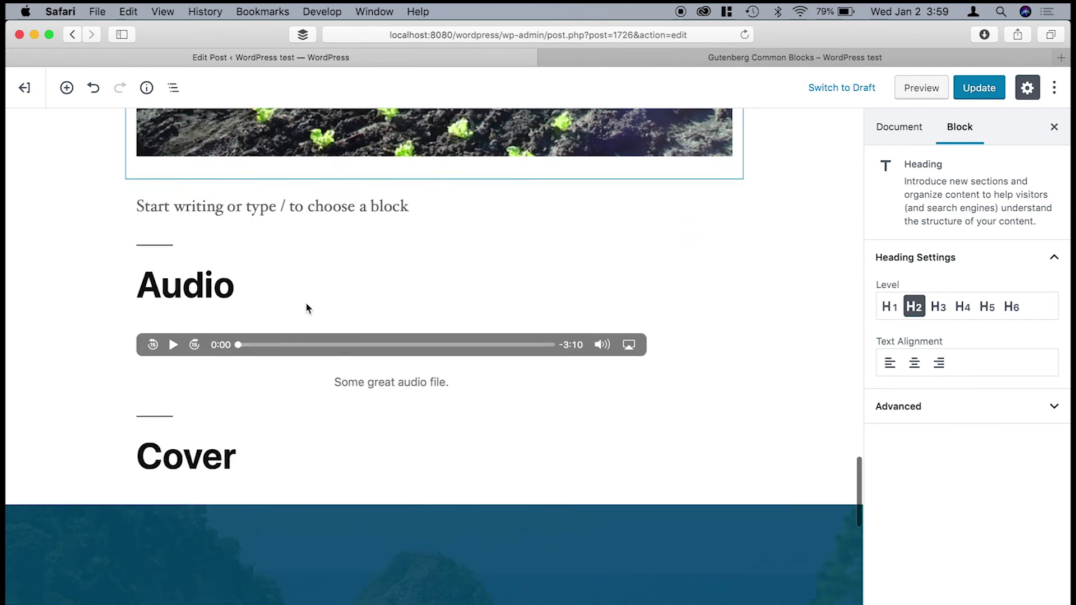
scroll(306, 309, "down", 1)
left_click(217, 253)
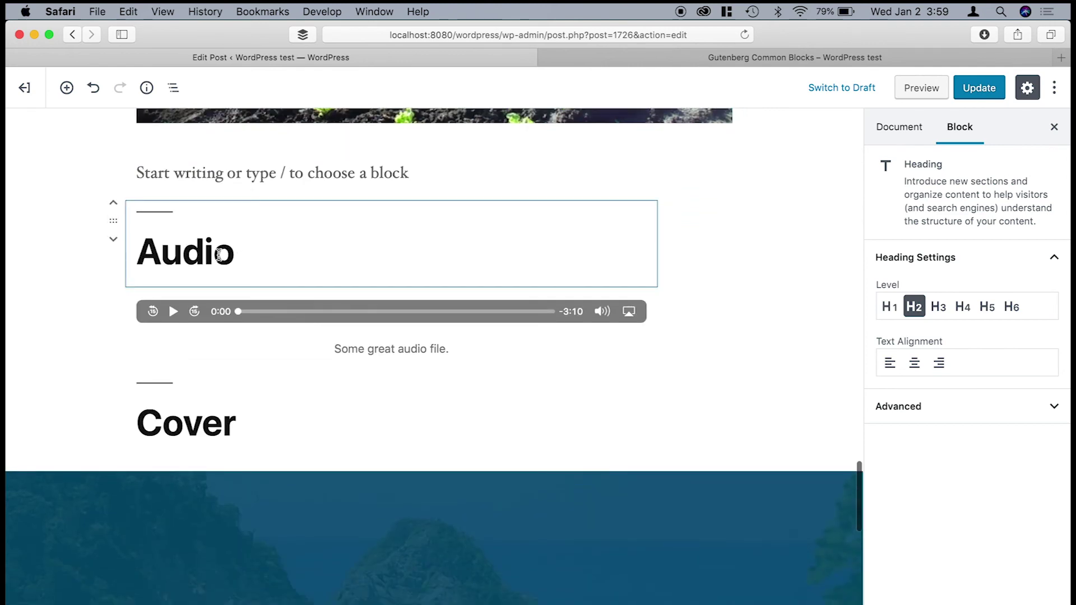
scroll(289, 275, "down", 4)
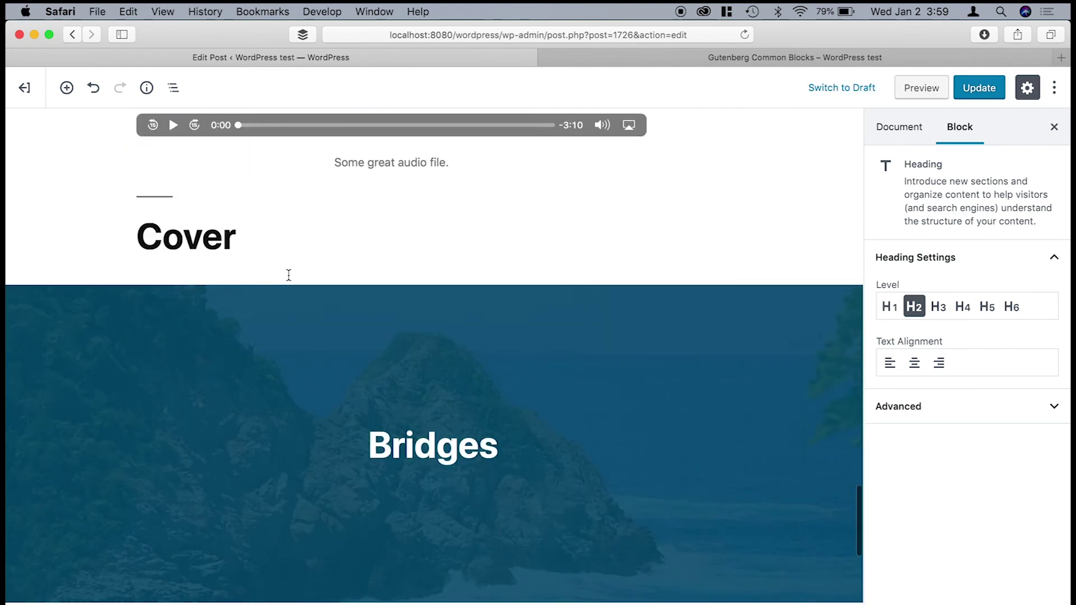
left_click(204, 200)
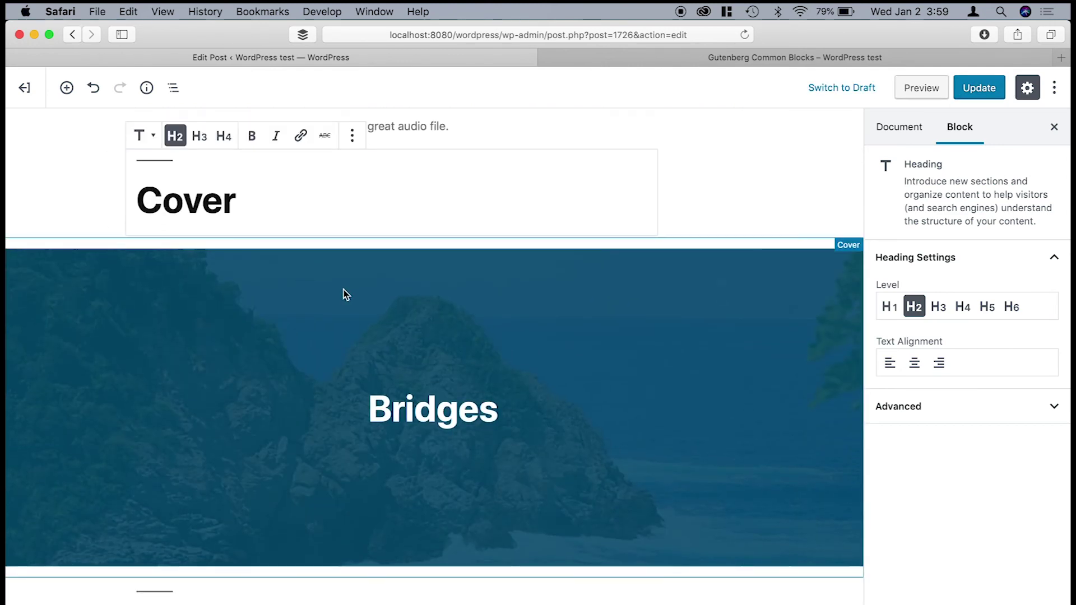
scroll(343, 293, "down", 5)
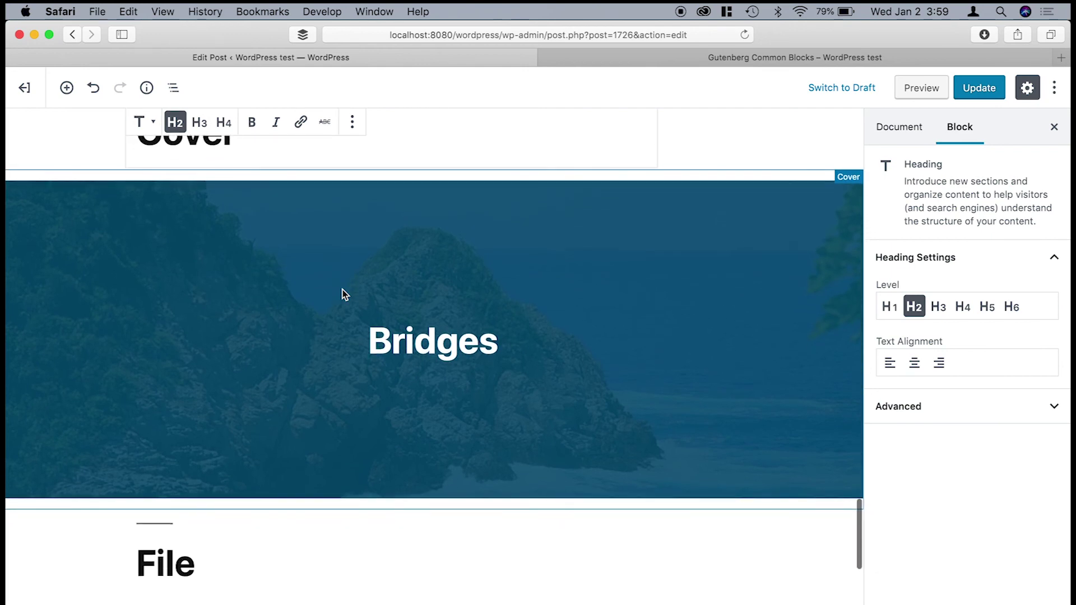
left_click(222, 320)
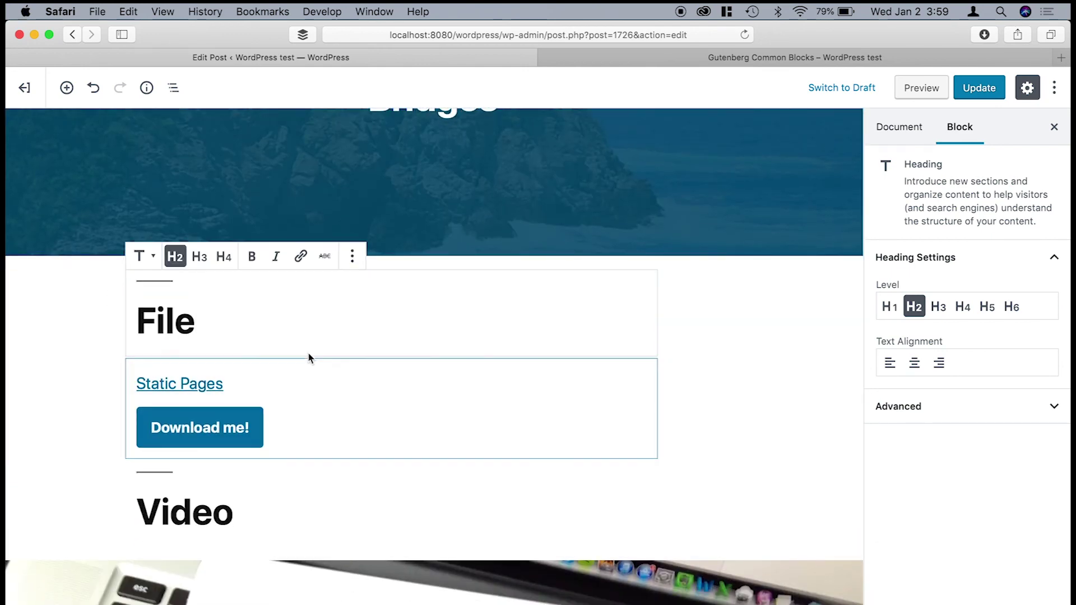
scroll(309, 353, "down", 5)
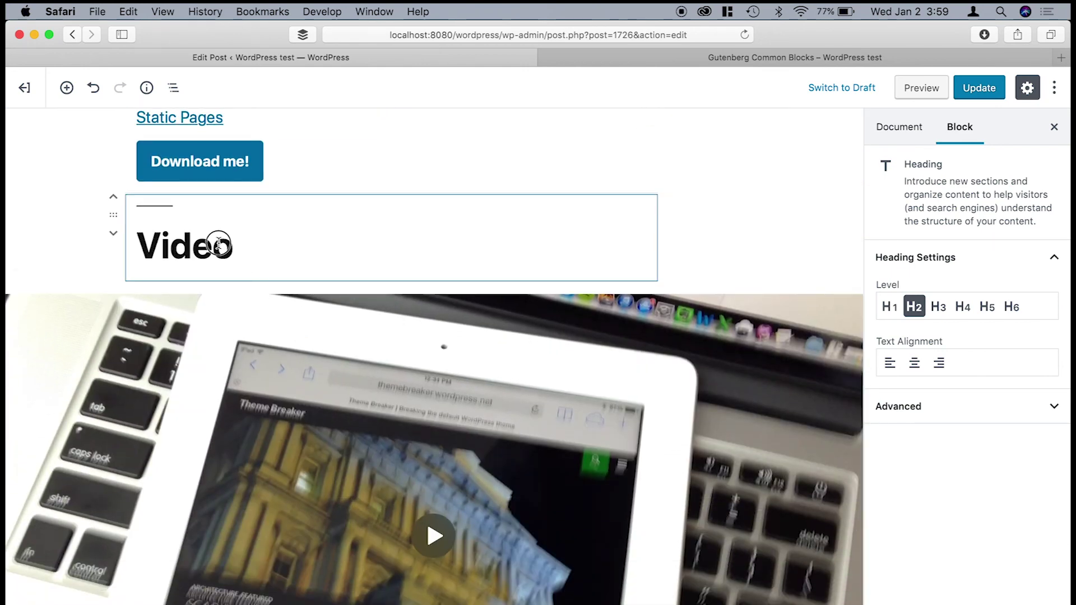
left_click(215, 245)
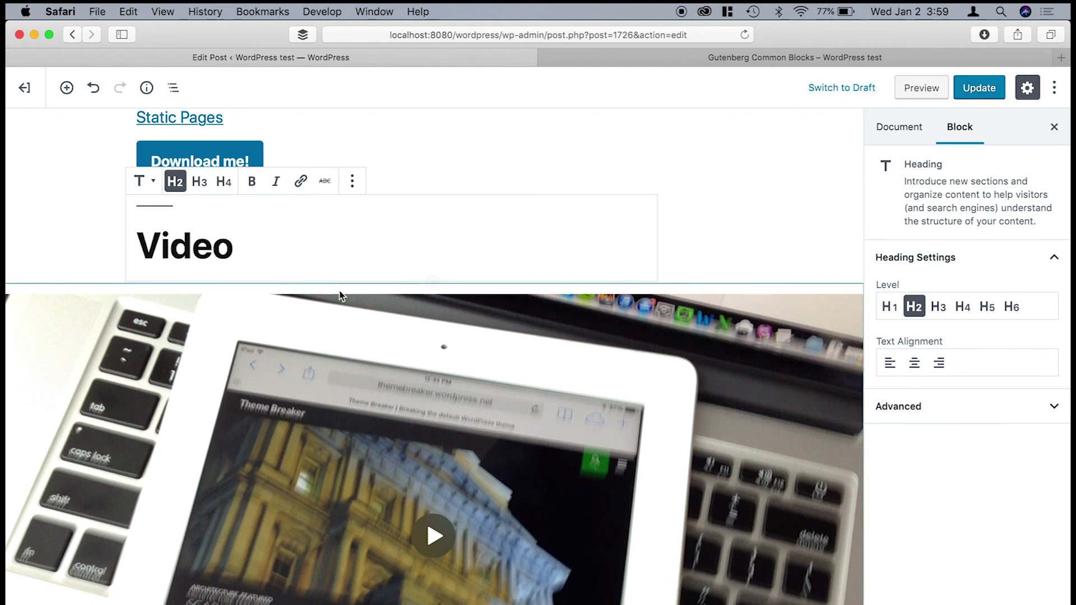